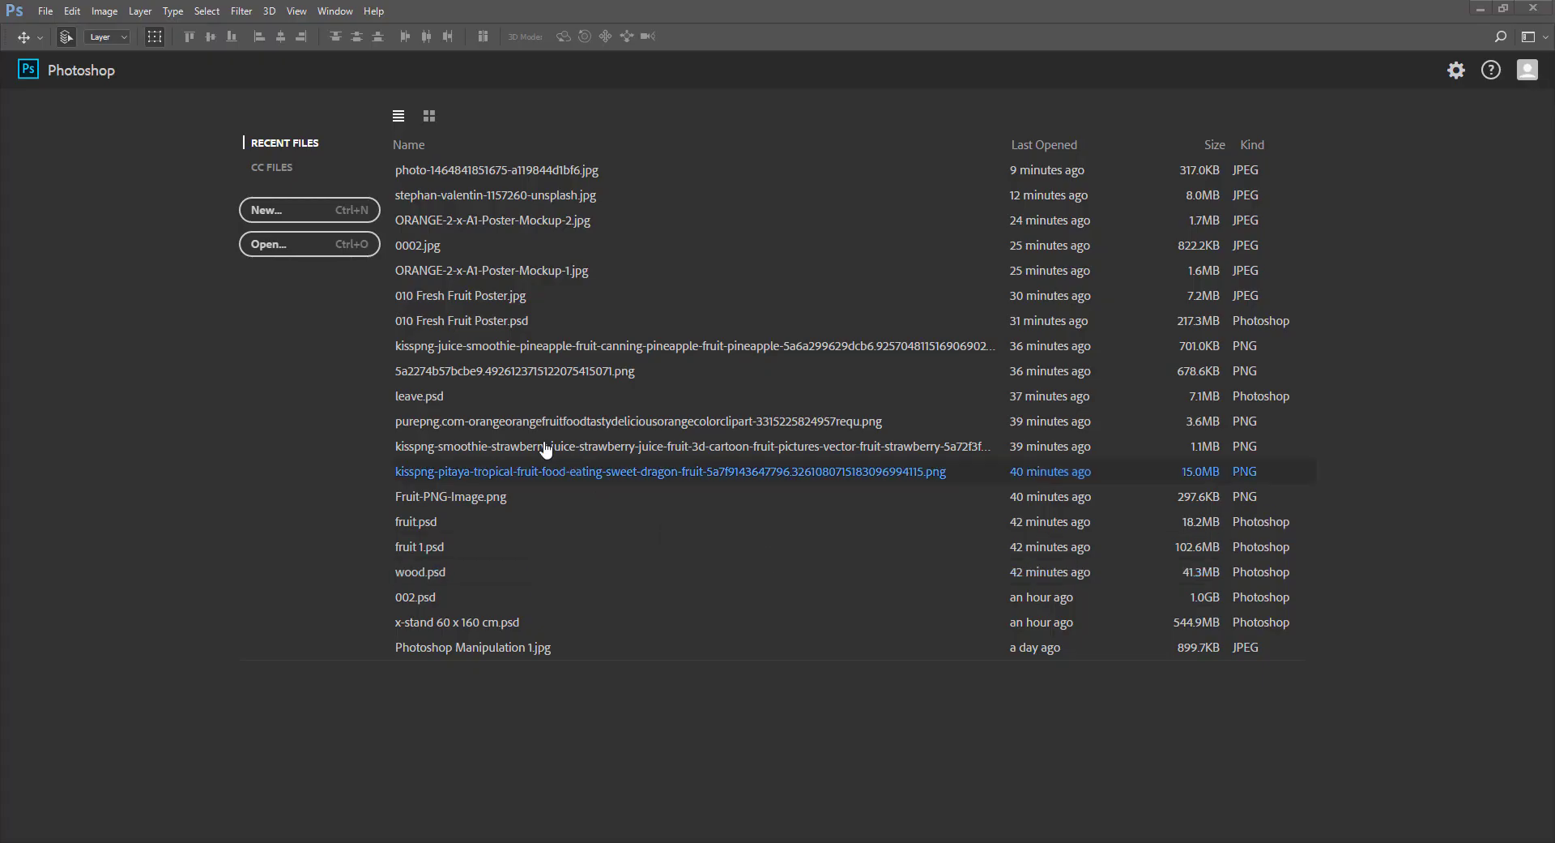
# Open the night city street photo stephan-valentin-1157260-unsplash.jpg from the Start screen
pyautogui.click(267, 244)
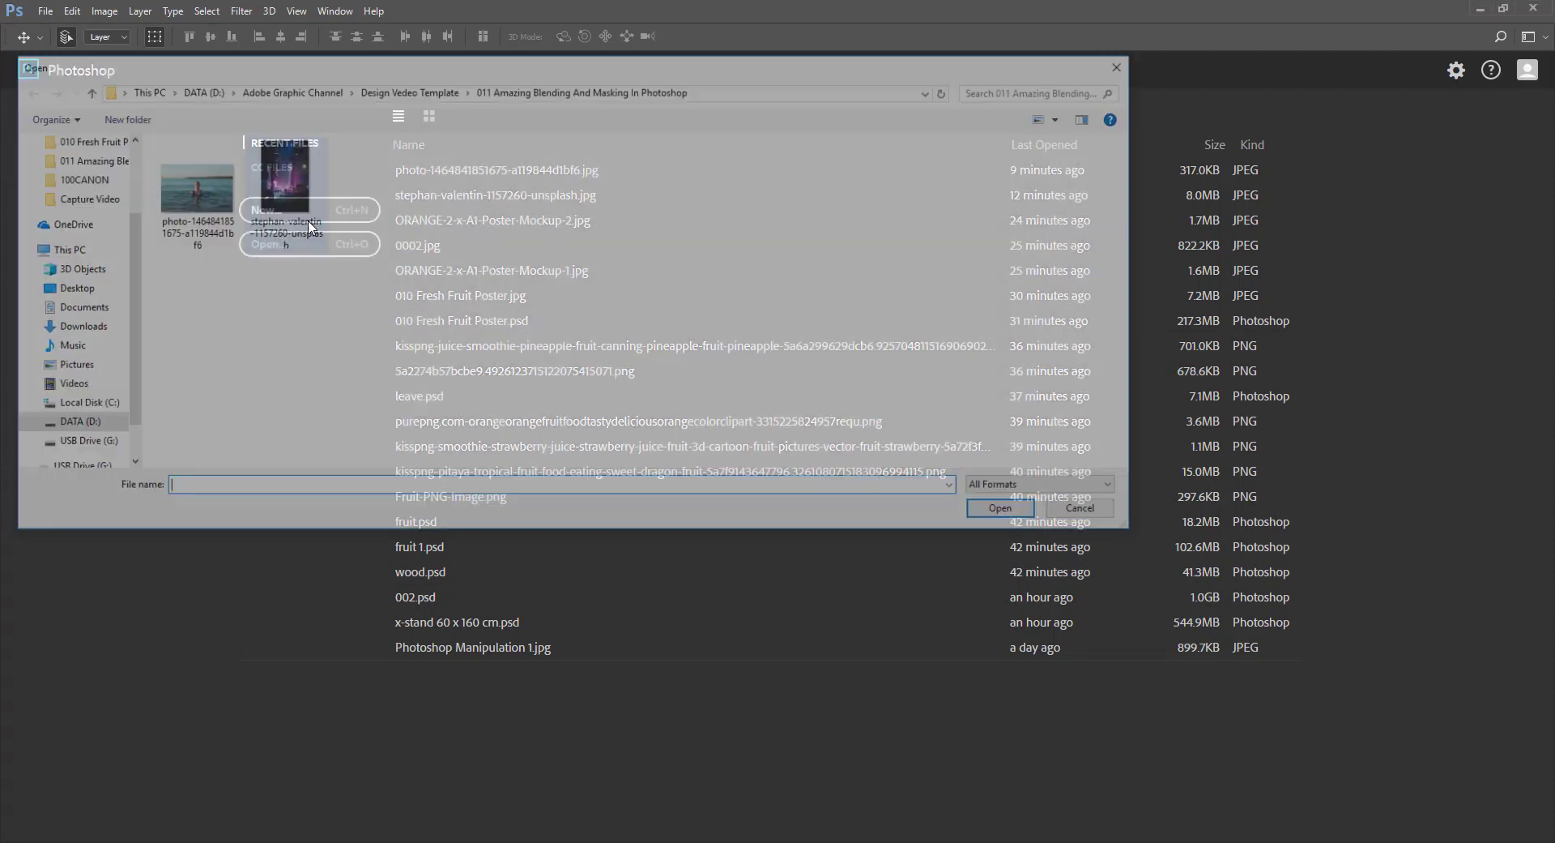
pyautogui.click(293, 190)
pyautogui.press('Return')
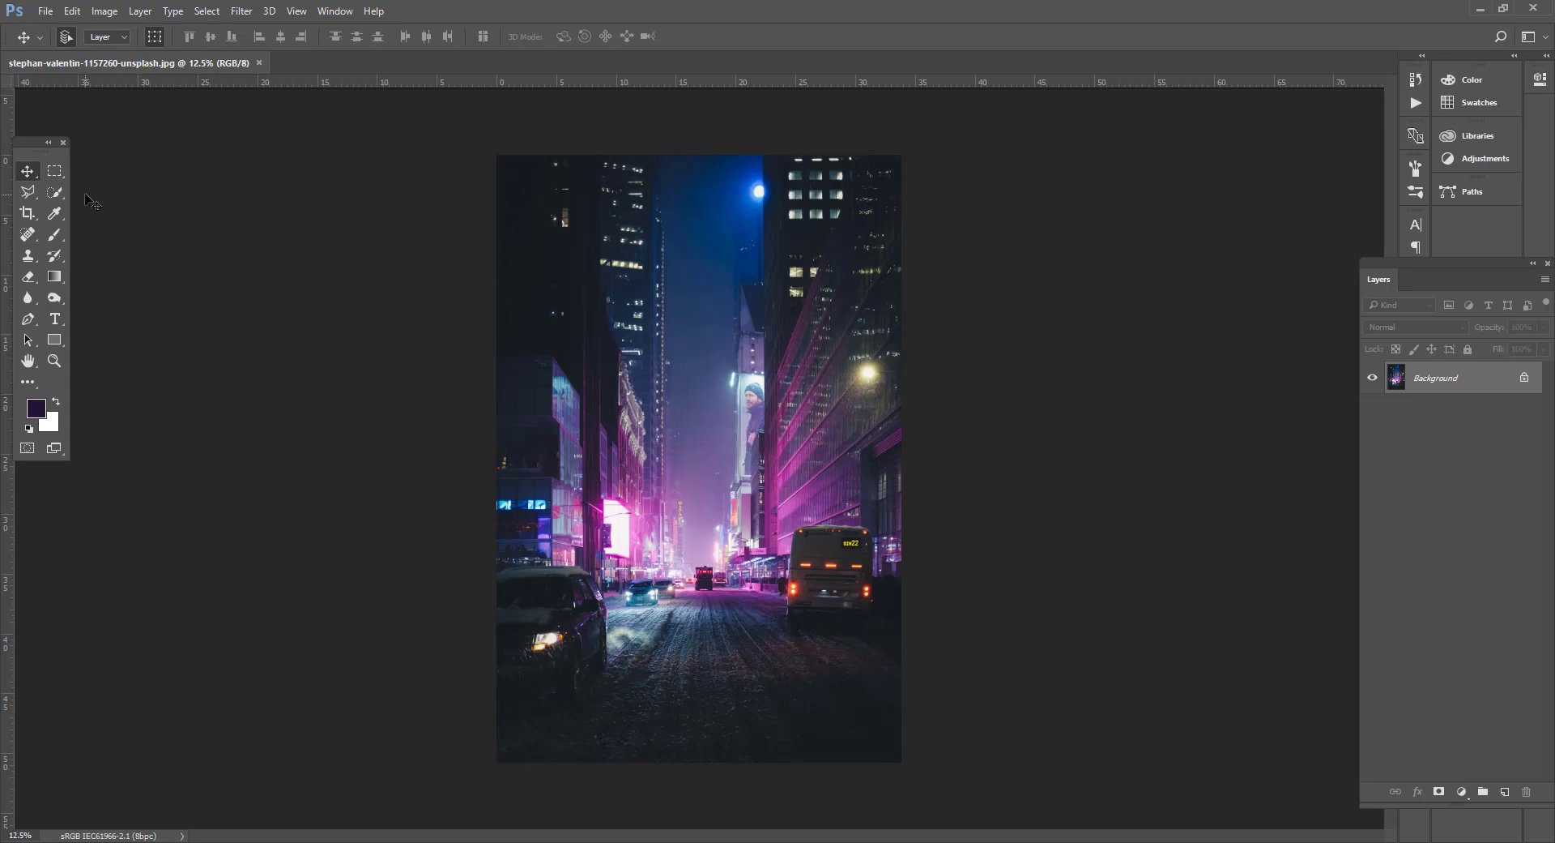
# Crop the street photo to a near-square by pulling the top edge down, then fit it on screen
pyautogui.click(28, 215)
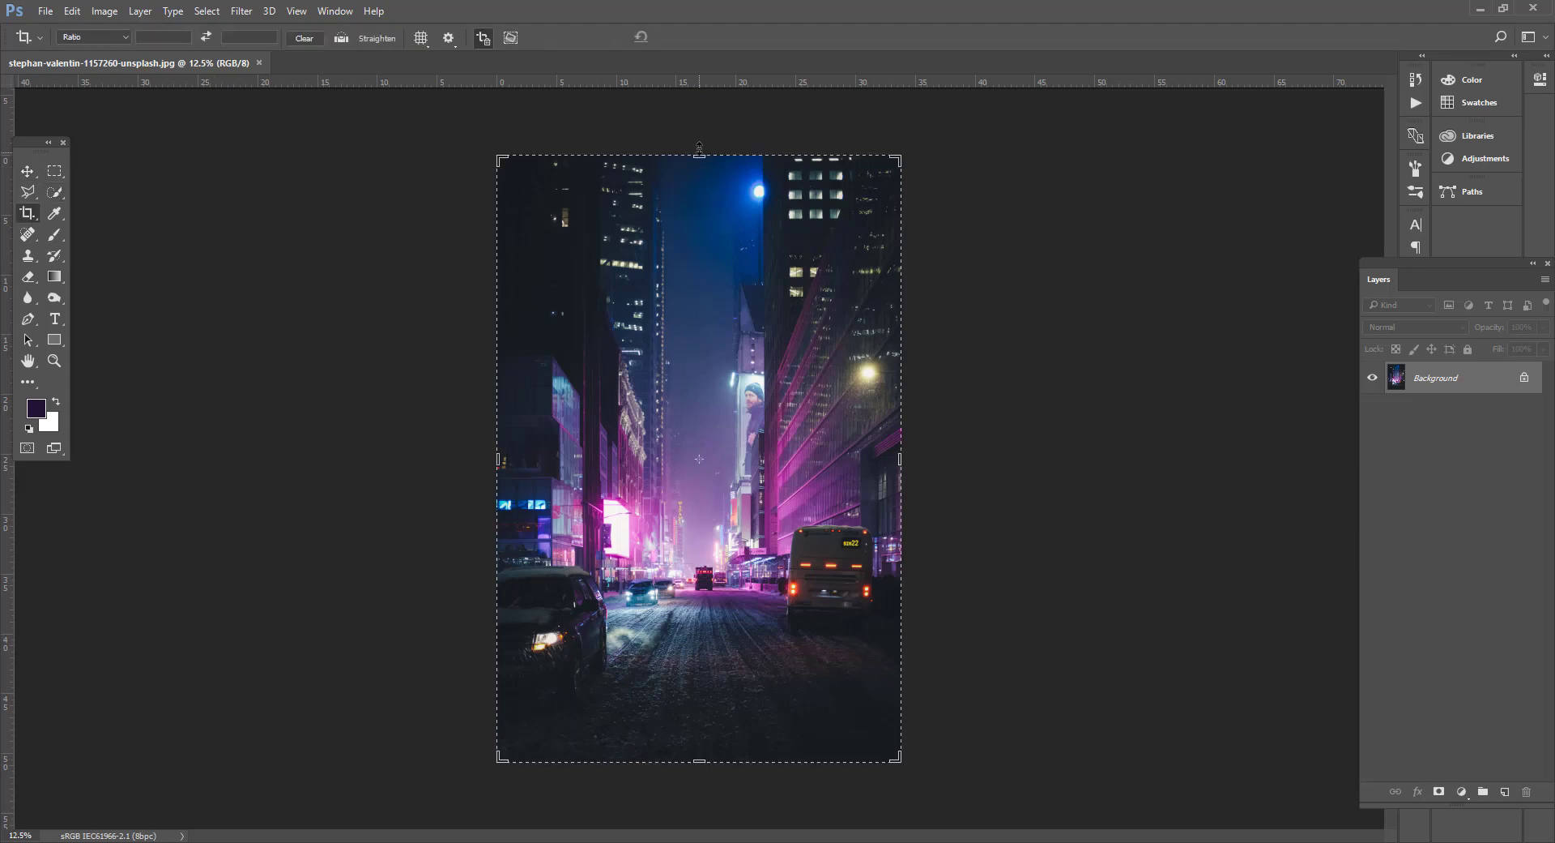
pyautogui.moveTo(701, 150); pyautogui.dragTo(694, 254)
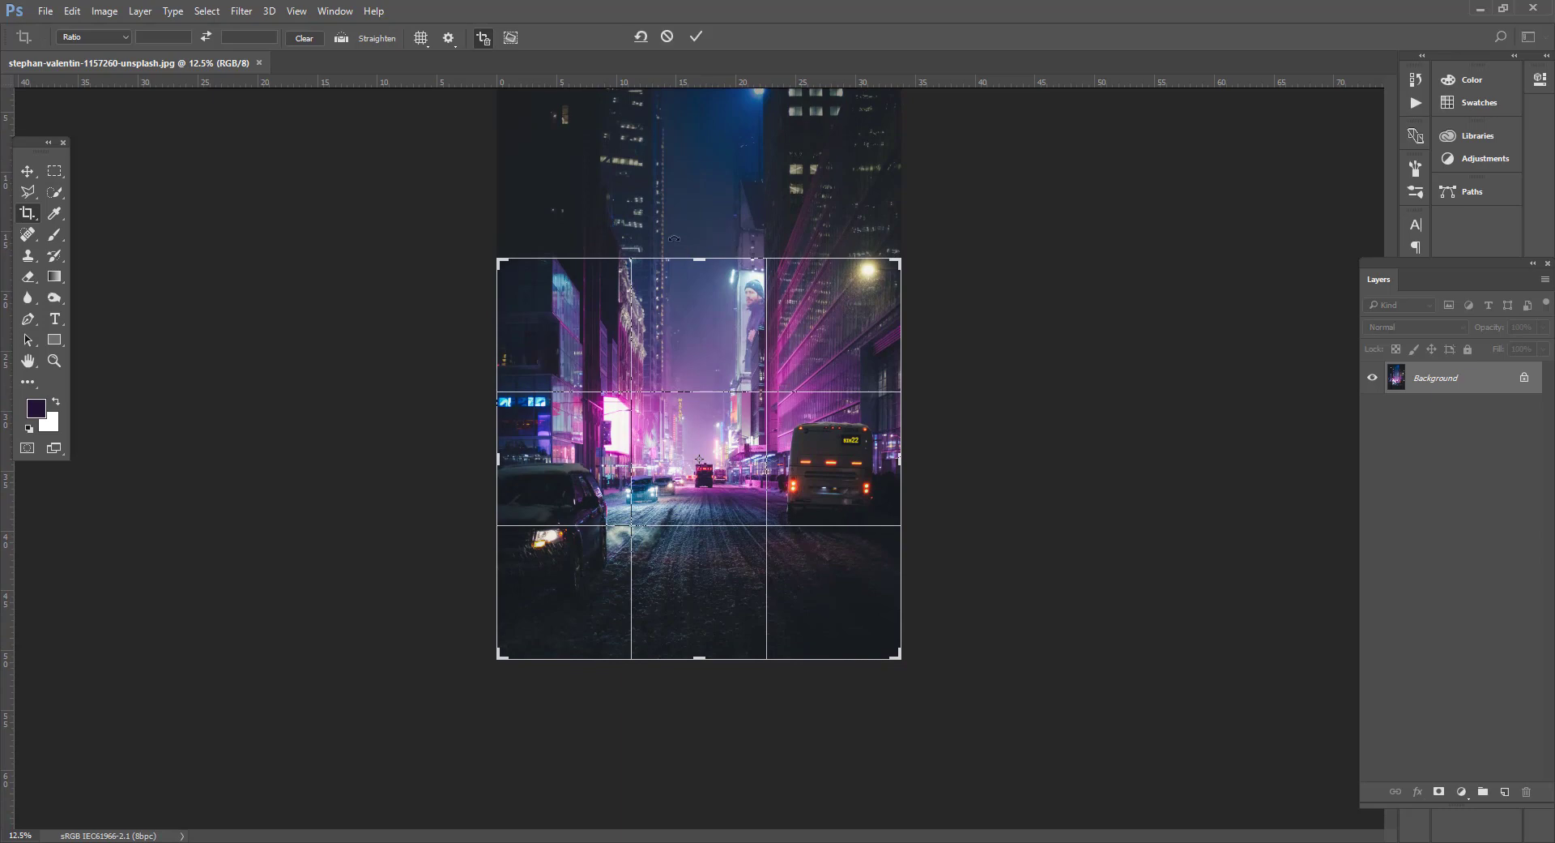
pyautogui.click(697, 37)
pyautogui.click(23, 173)
pyautogui.hotkey('ctrl', '0')
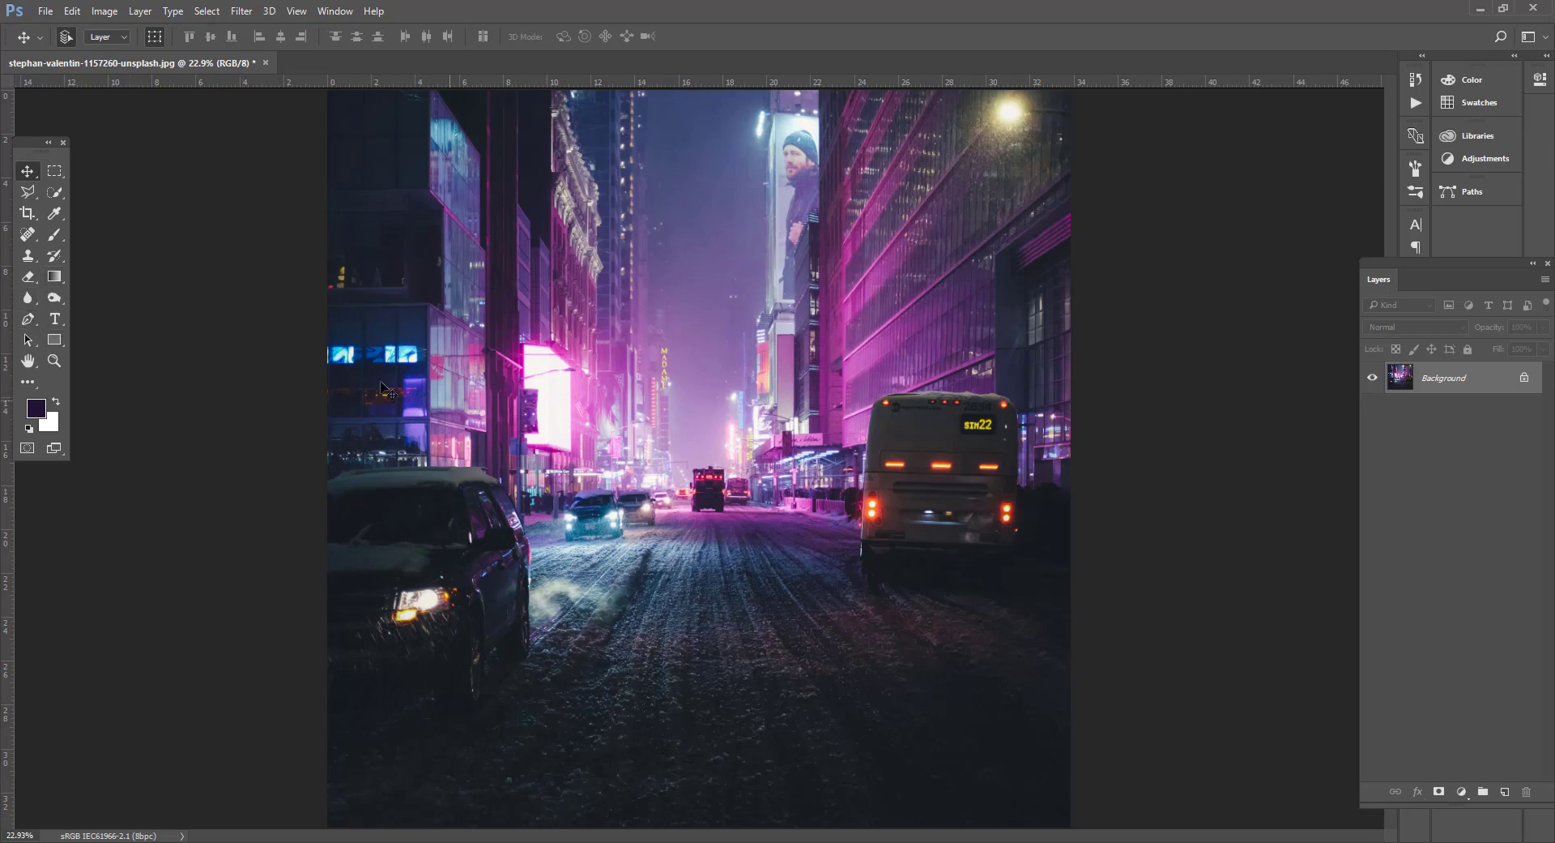
# Clone-stamp building and storefront texture over the bus roof and van front
pyautogui.click(30, 256)
pyautogui.click(78, 260)
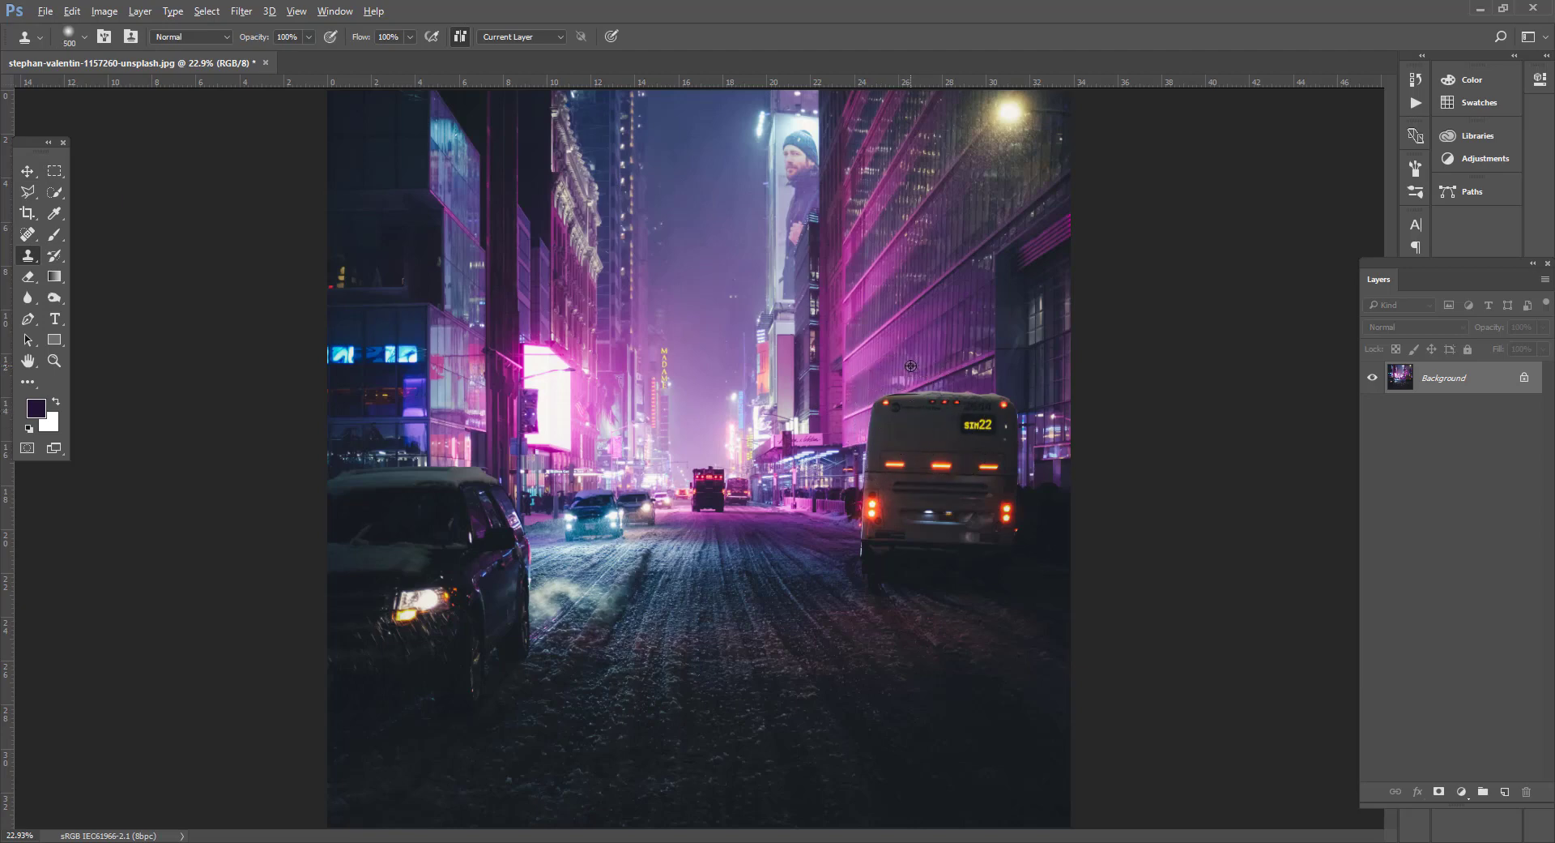
pyautogui.moveTo(886, 397)
pyautogui.mouseDown()
pyautogui.moveTo(951, 405)
pyautogui.moveTo(959, 465)
pyautogui.mouseUp()
pyautogui.moveTo(840, 498)
pyautogui.mouseDown()
pyautogui.moveTo(854, 489)
pyautogui.moveTo(893, 555)
pyautogui.moveTo(921, 556)
pyautogui.mouseUp()
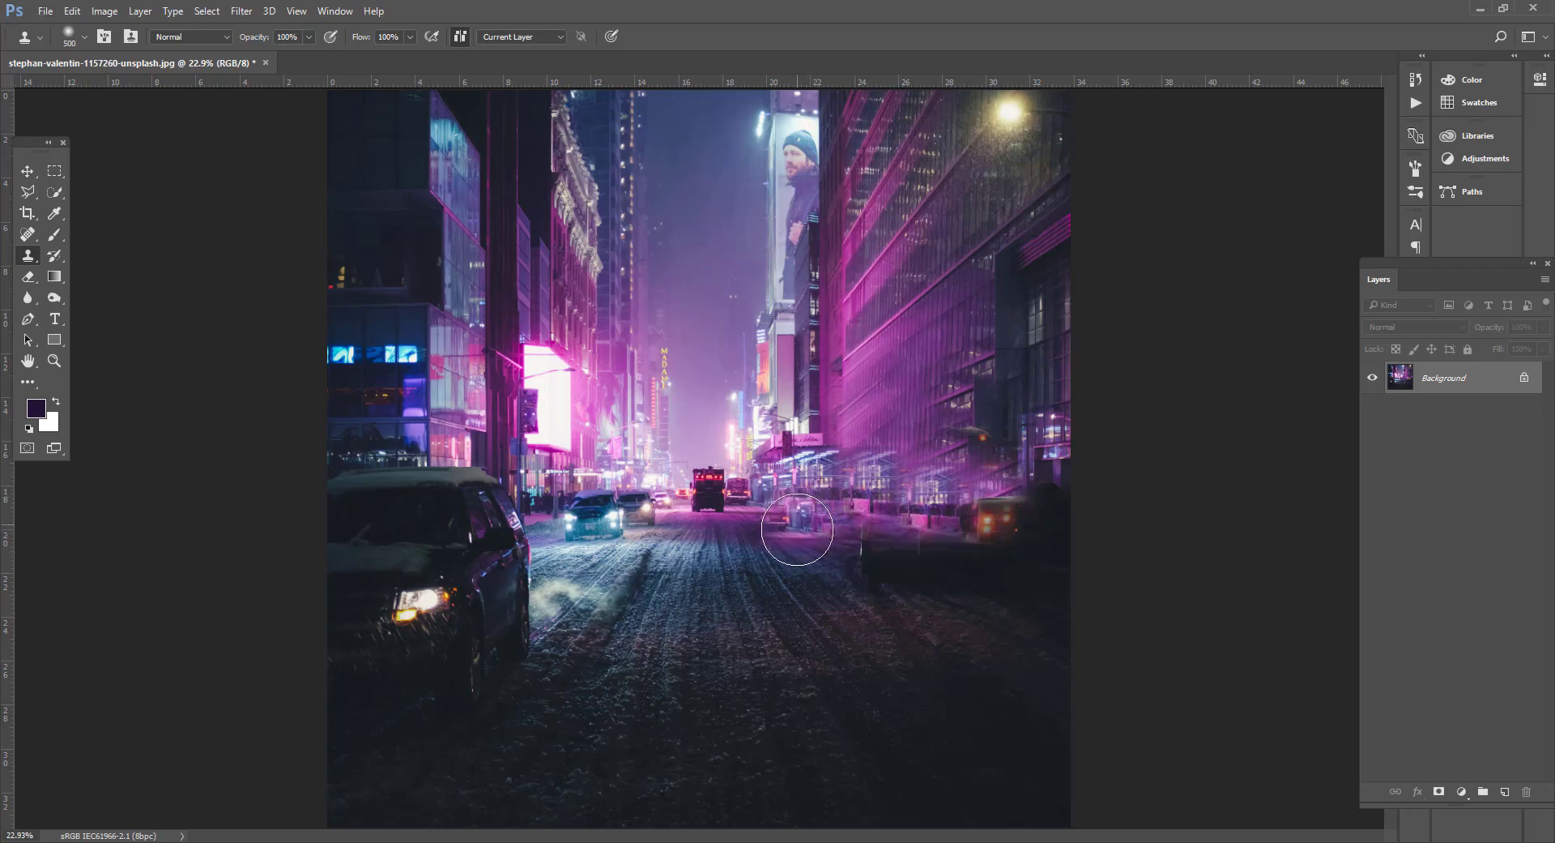
# Resample, shrink the clone brush to 250 and paint dark road over the remaining vehicle
pyautogui.keyDown('alt'); pyautogui.click(791, 540); pyautogui.keyUp('alt')
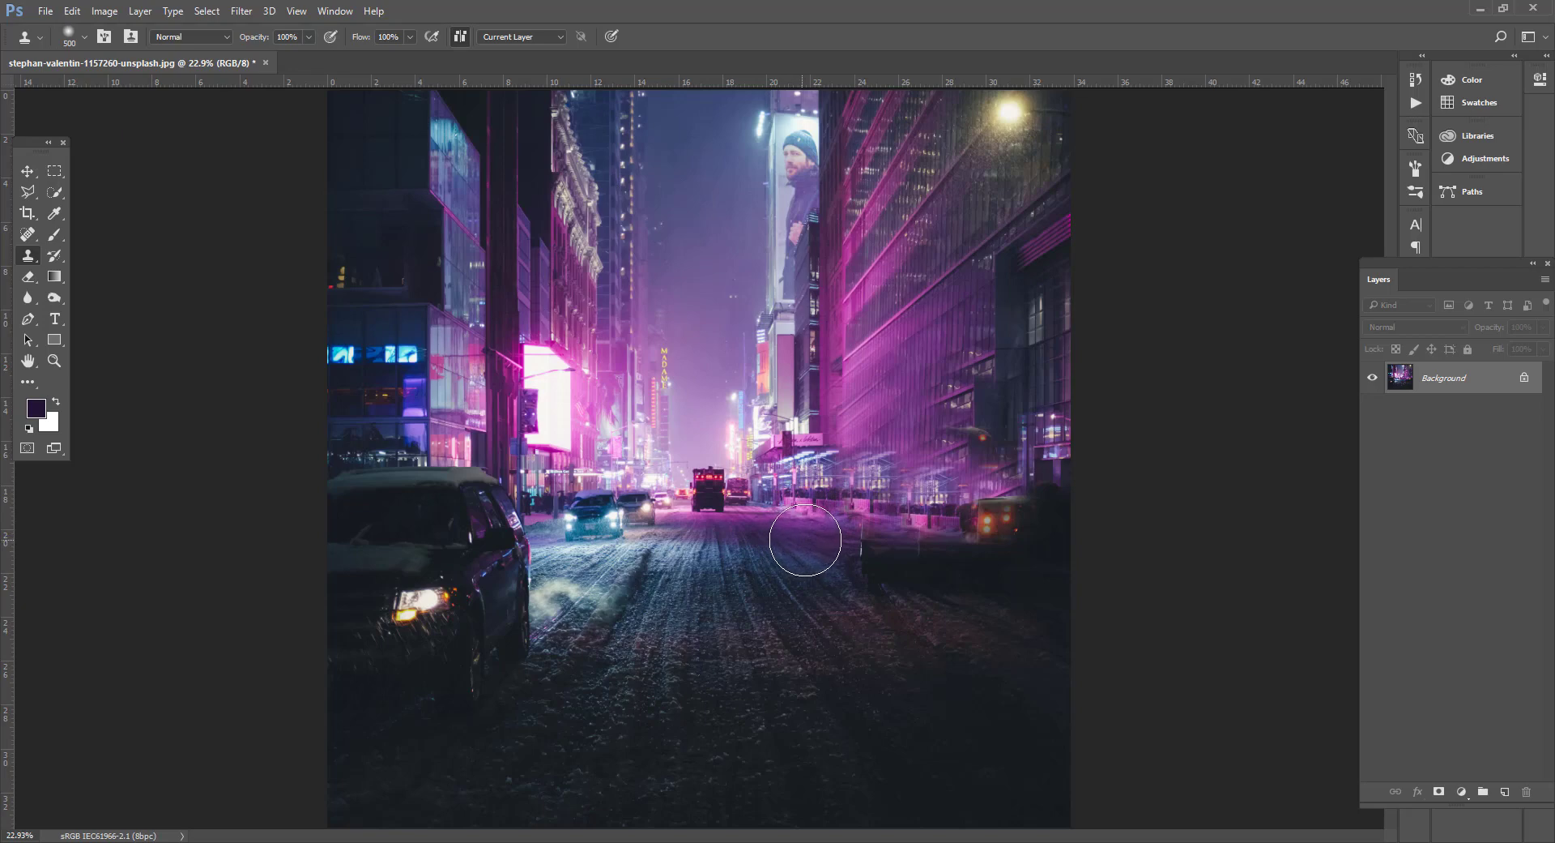
pyautogui.press('[')
pyautogui.press('[')
pyautogui.press('[')
pyautogui.moveTo(859, 544)
pyautogui.mouseDown()
pyautogui.moveTo(904, 568)
pyautogui.moveTo(986, 567)
pyautogui.mouseUp()
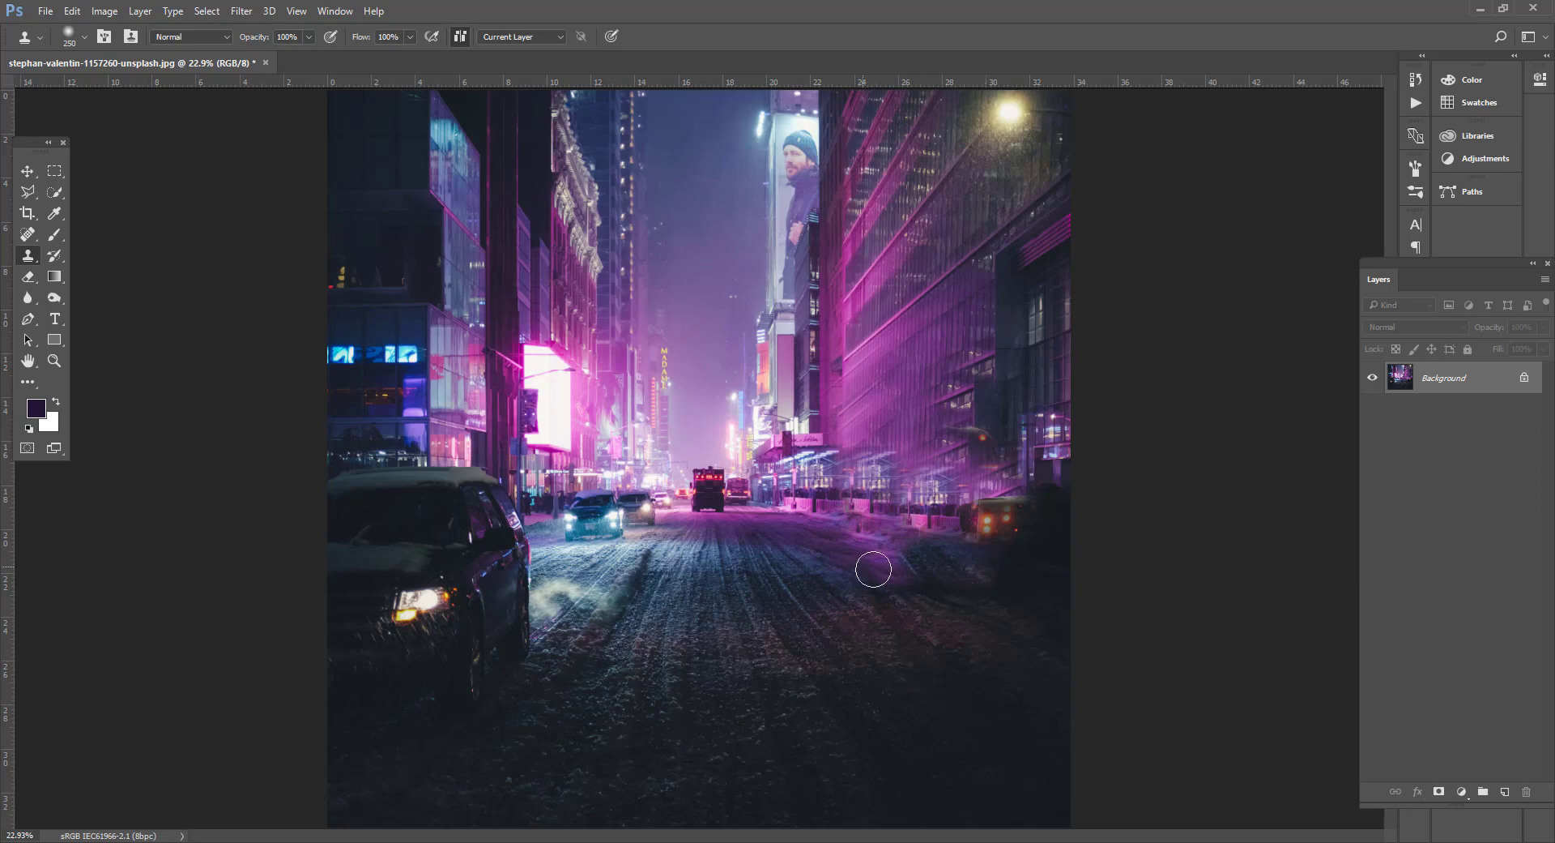
pyautogui.moveTo(873, 569)
pyautogui.mouseDown()
pyautogui.moveTo(882, 541)
pyautogui.moveTo(972, 562)
pyautogui.mouseUp()
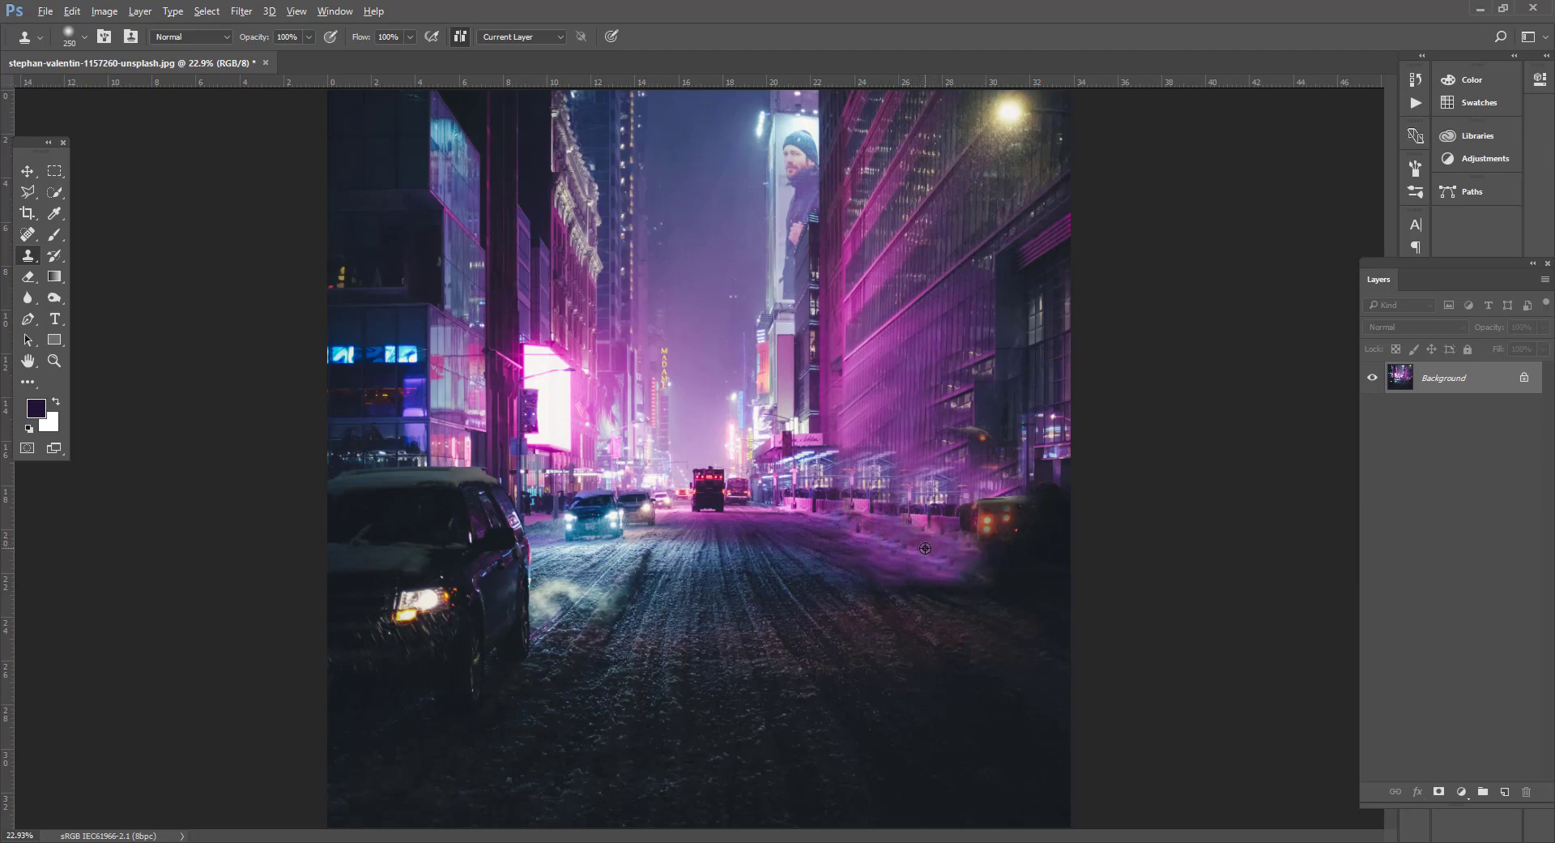
# Clone over the orange car lights and right roadside, then duplicate the Background layer
pyautogui.keyDown('alt'); pyautogui.click(950, 509); pyautogui.keyUp('alt')
pyautogui.moveTo(956, 510)
pyautogui.mouseDown()
pyautogui.moveTo(1035, 503)
pyautogui.moveTo(992, 544)
pyautogui.mouseUp()
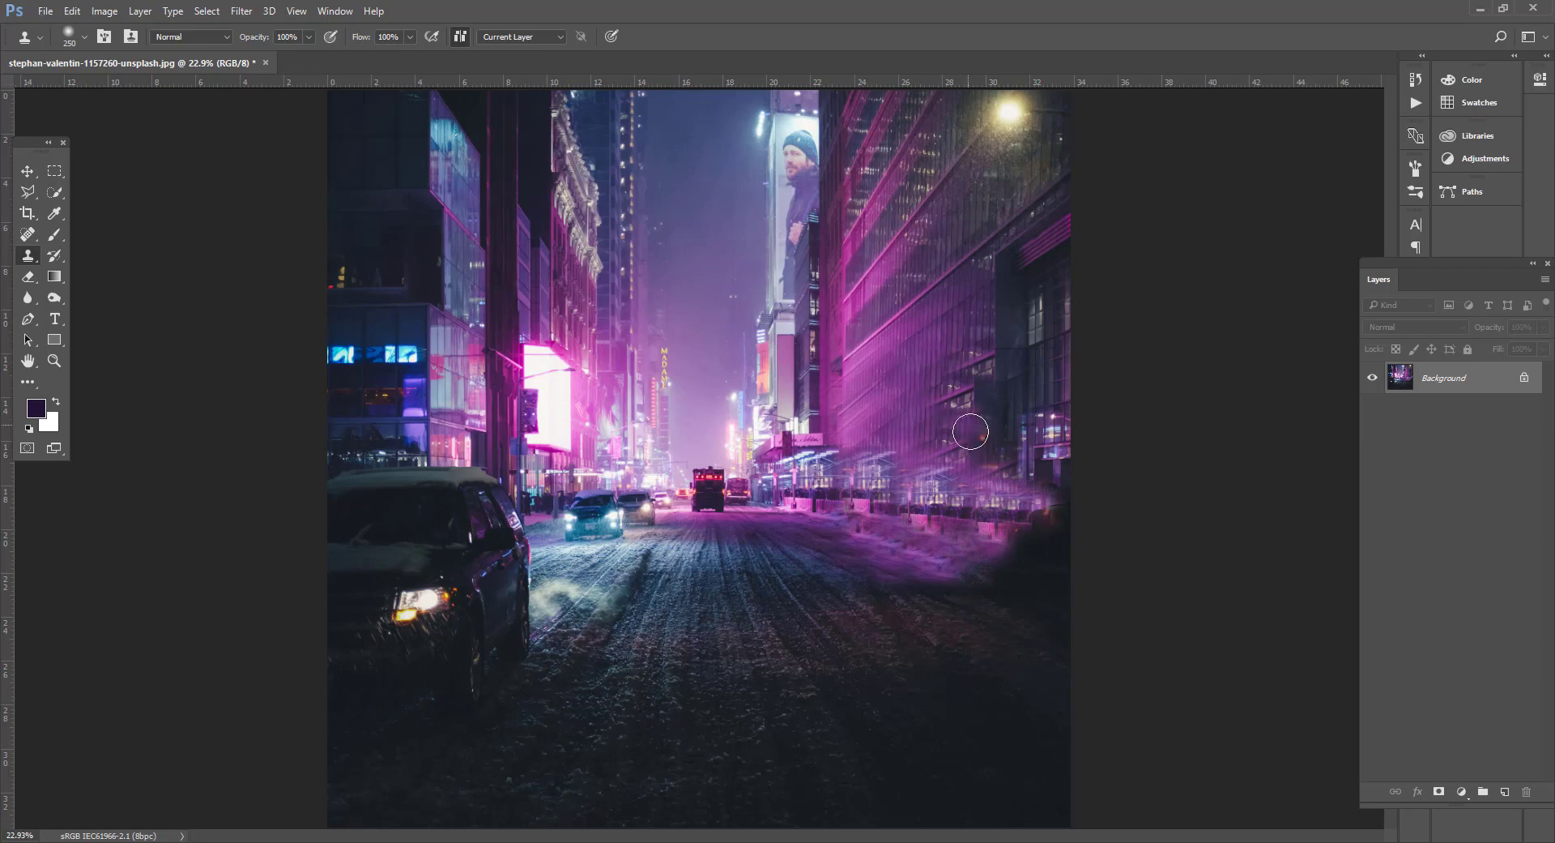
pyautogui.keyDown('alt'); pyautogui.click(861, 582); pyautogui.keyUp('alt')
pyautogui.moveTo(928, 580); pyautogui.dragTo(1008, 566)
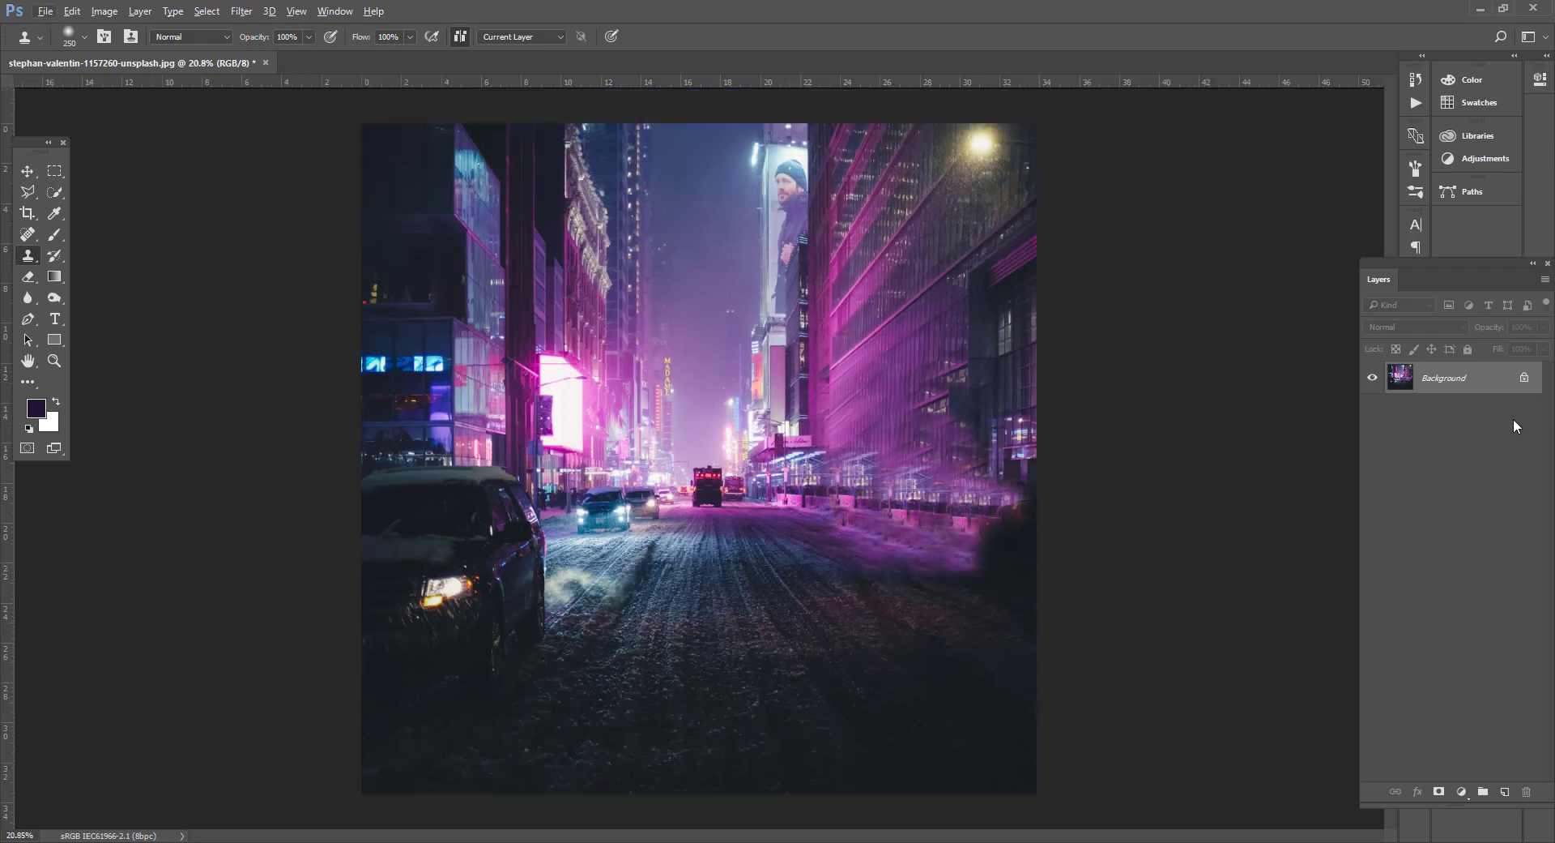
pyautogui.moveTo(1438, 379); pyautogui.dragTo(1508, 784)
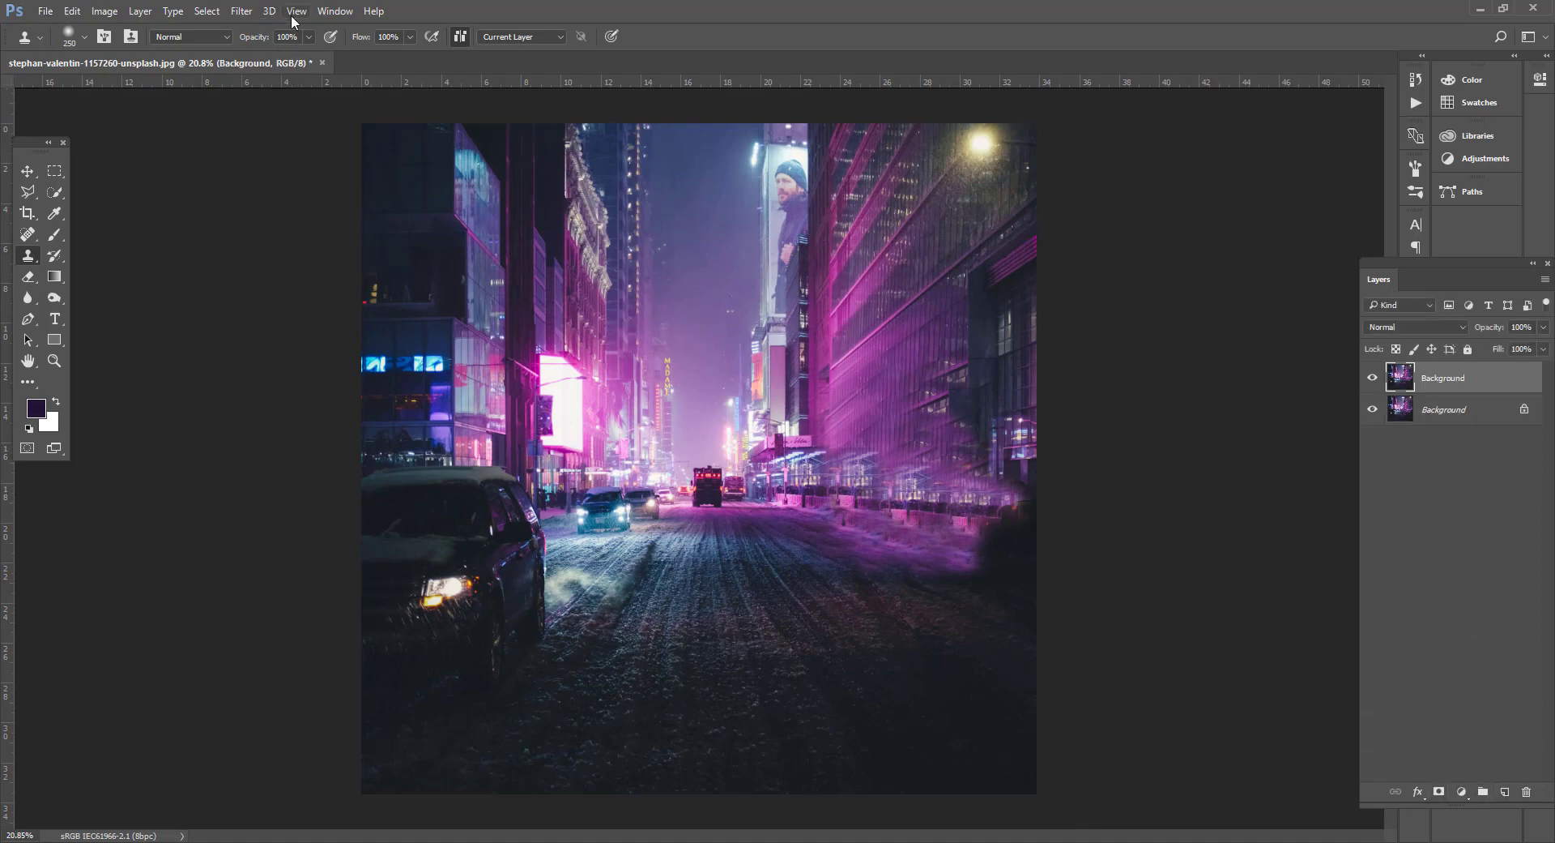
pyautogui.click(255, 13)
pyautogui.moveTo(316, 204)
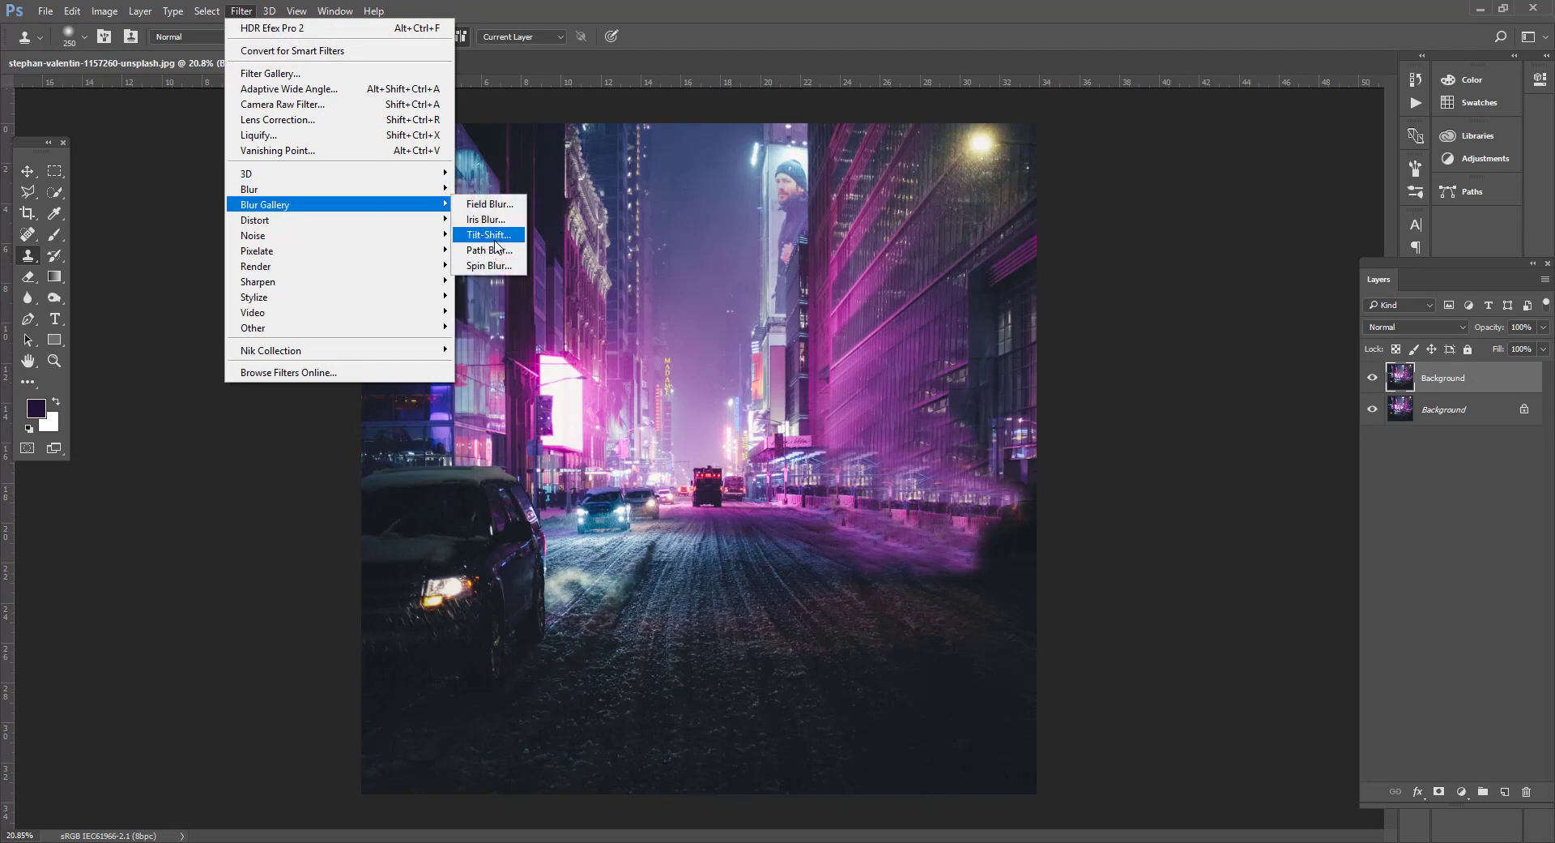
pyautogui.click(489, 234)
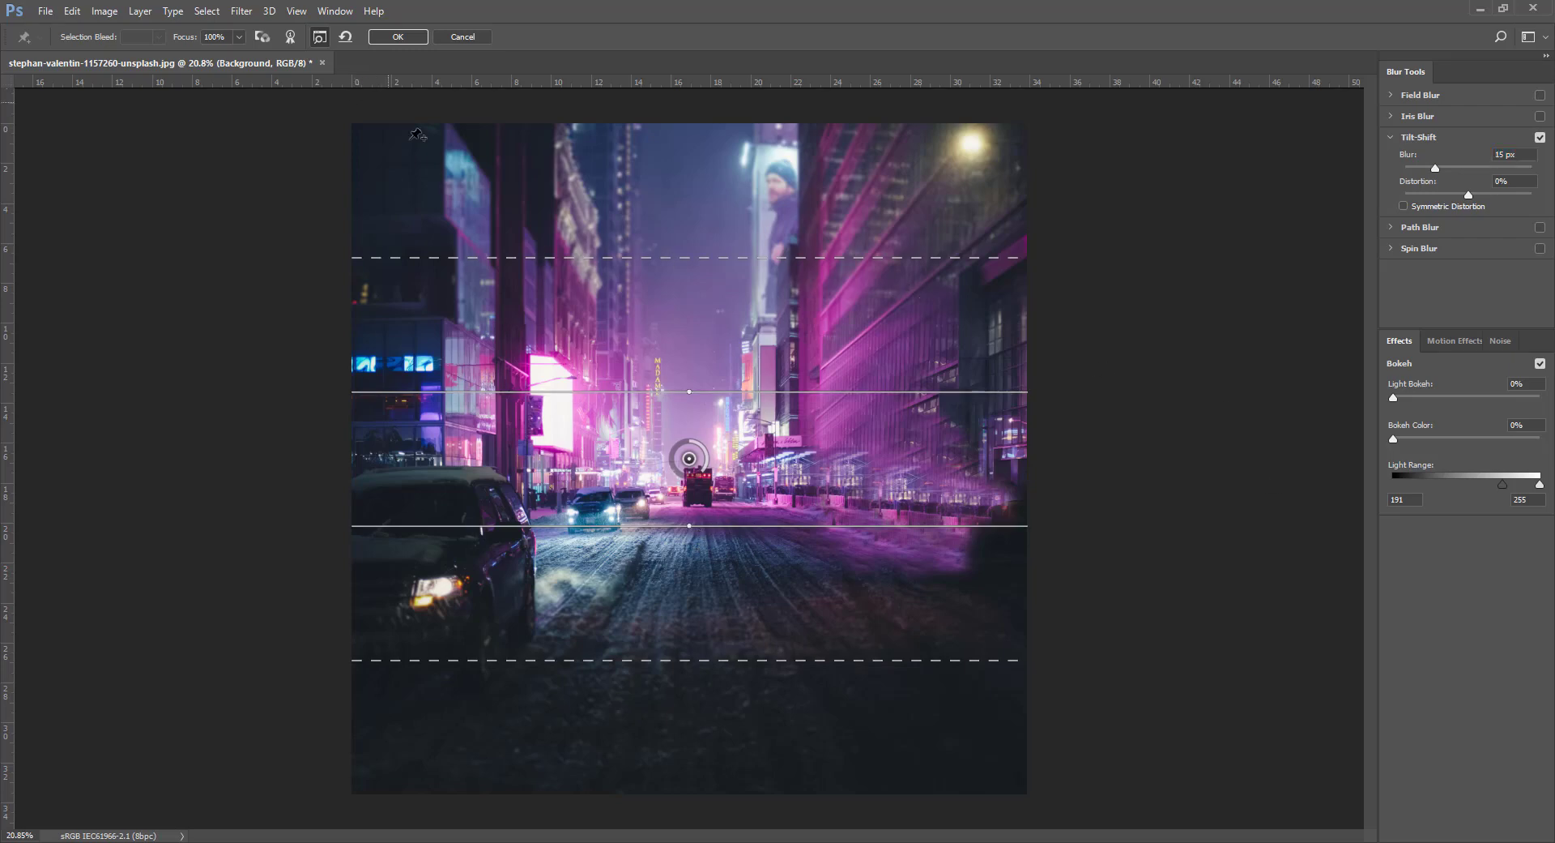
pyautogui.click(471, 39)
pyautogui.click(27, 171)
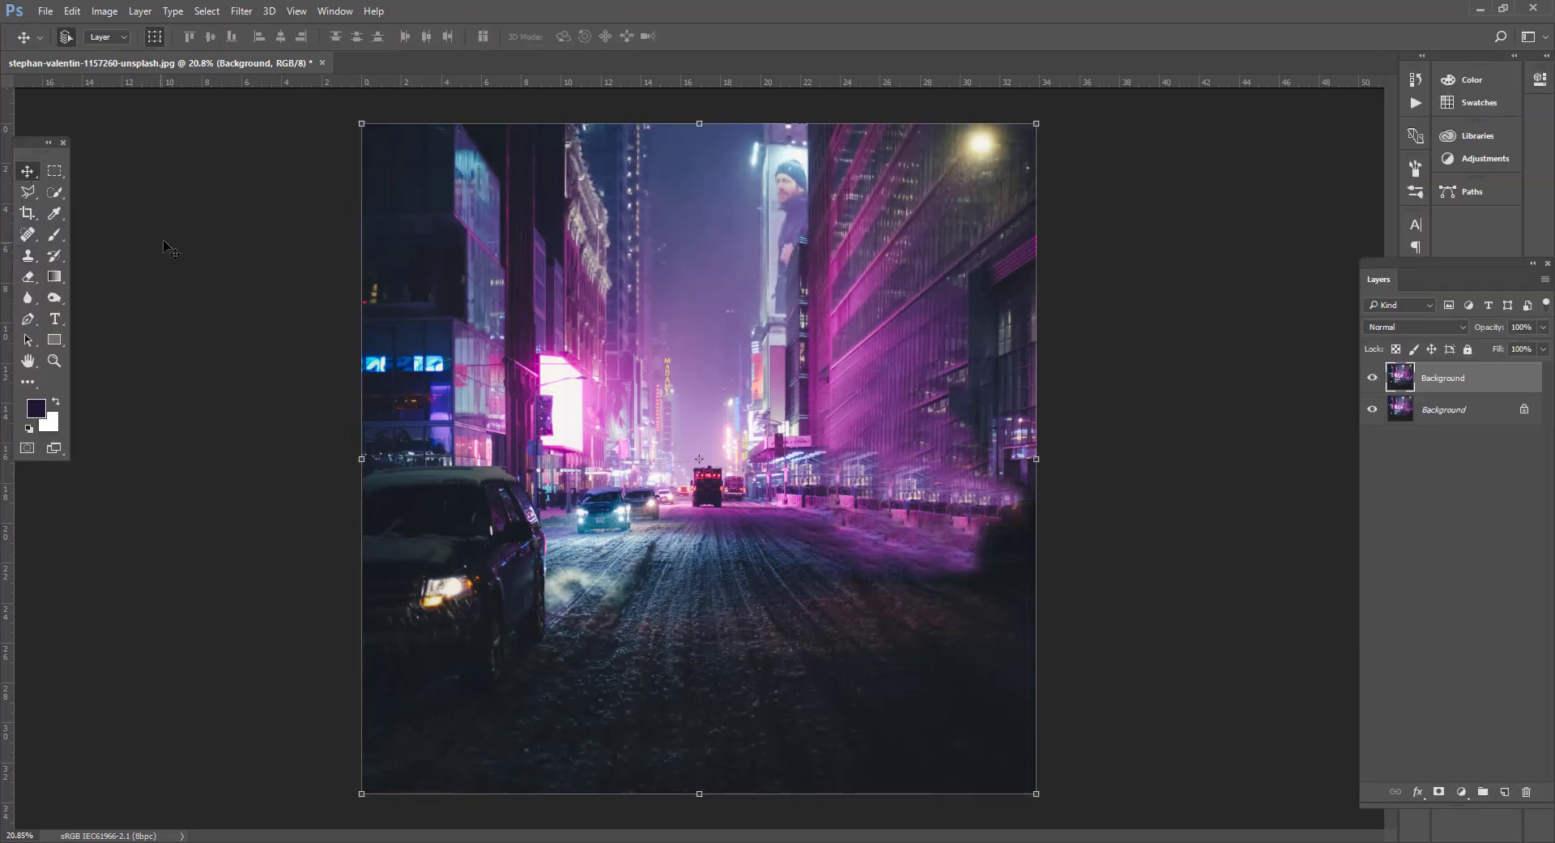
pyautogui.click(163, 243)
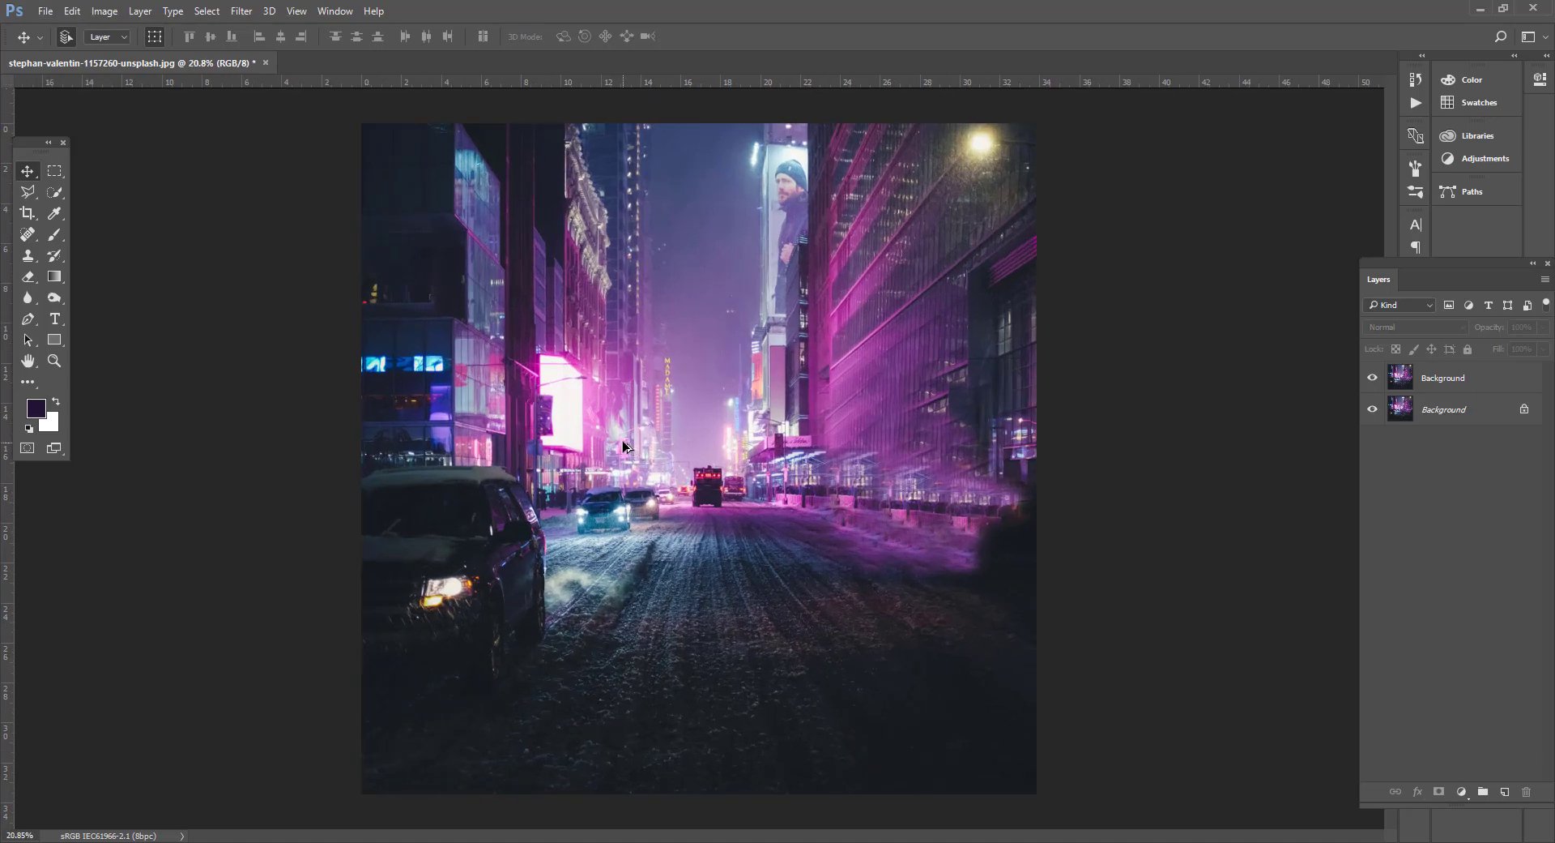
pyautogui.scroll(1, 697, 448)
pyautogui.click(1495, 381)
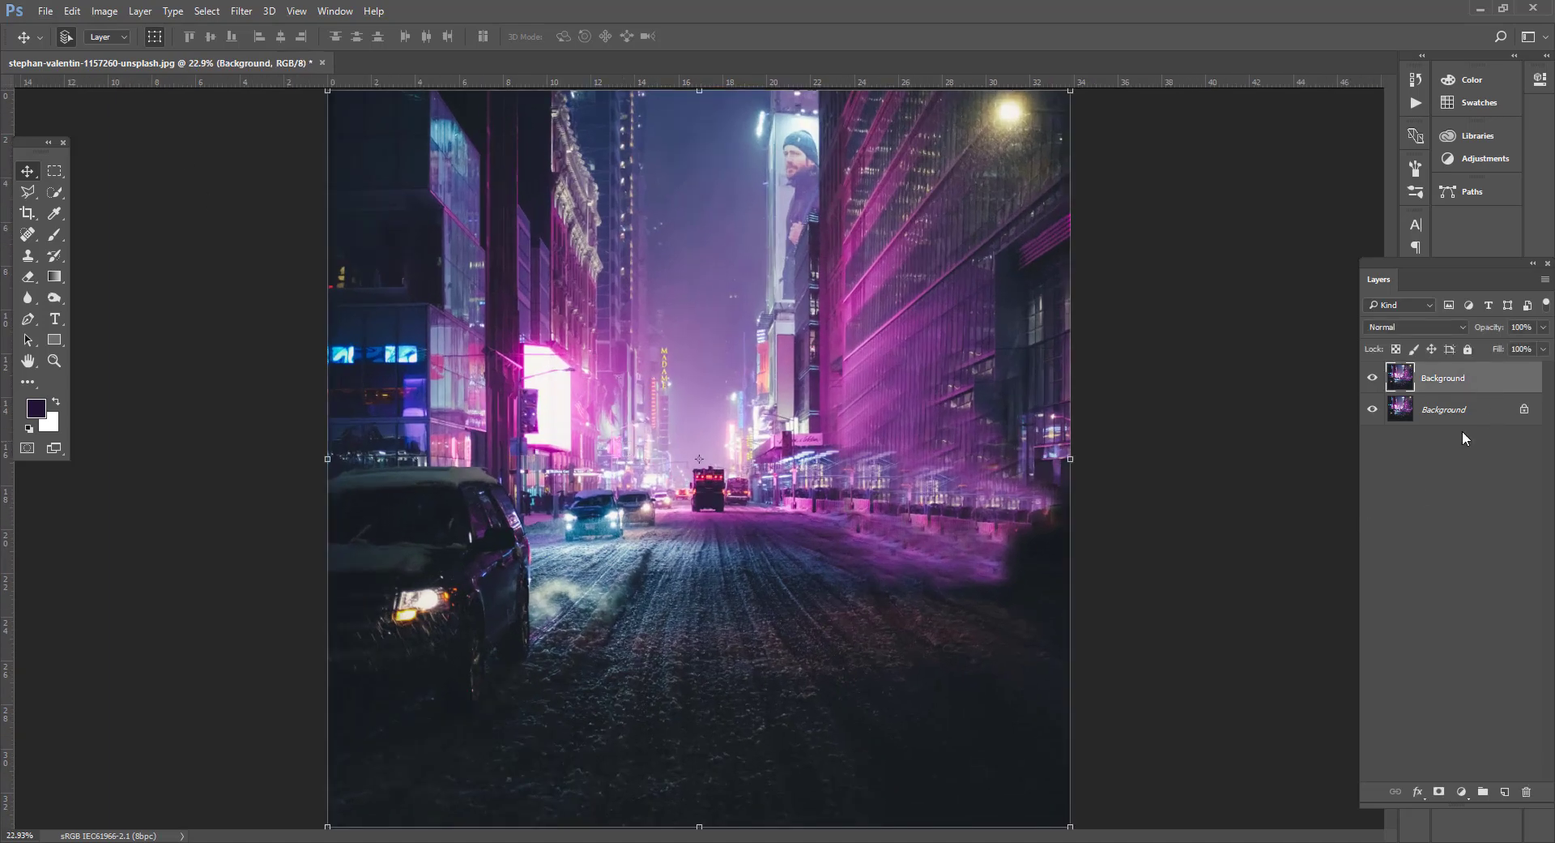
# Add a Hue/Saturation adjustment layer with Saturation +11
pyautogui.click(1460, 792)
pyautogui.click(1383, 601)
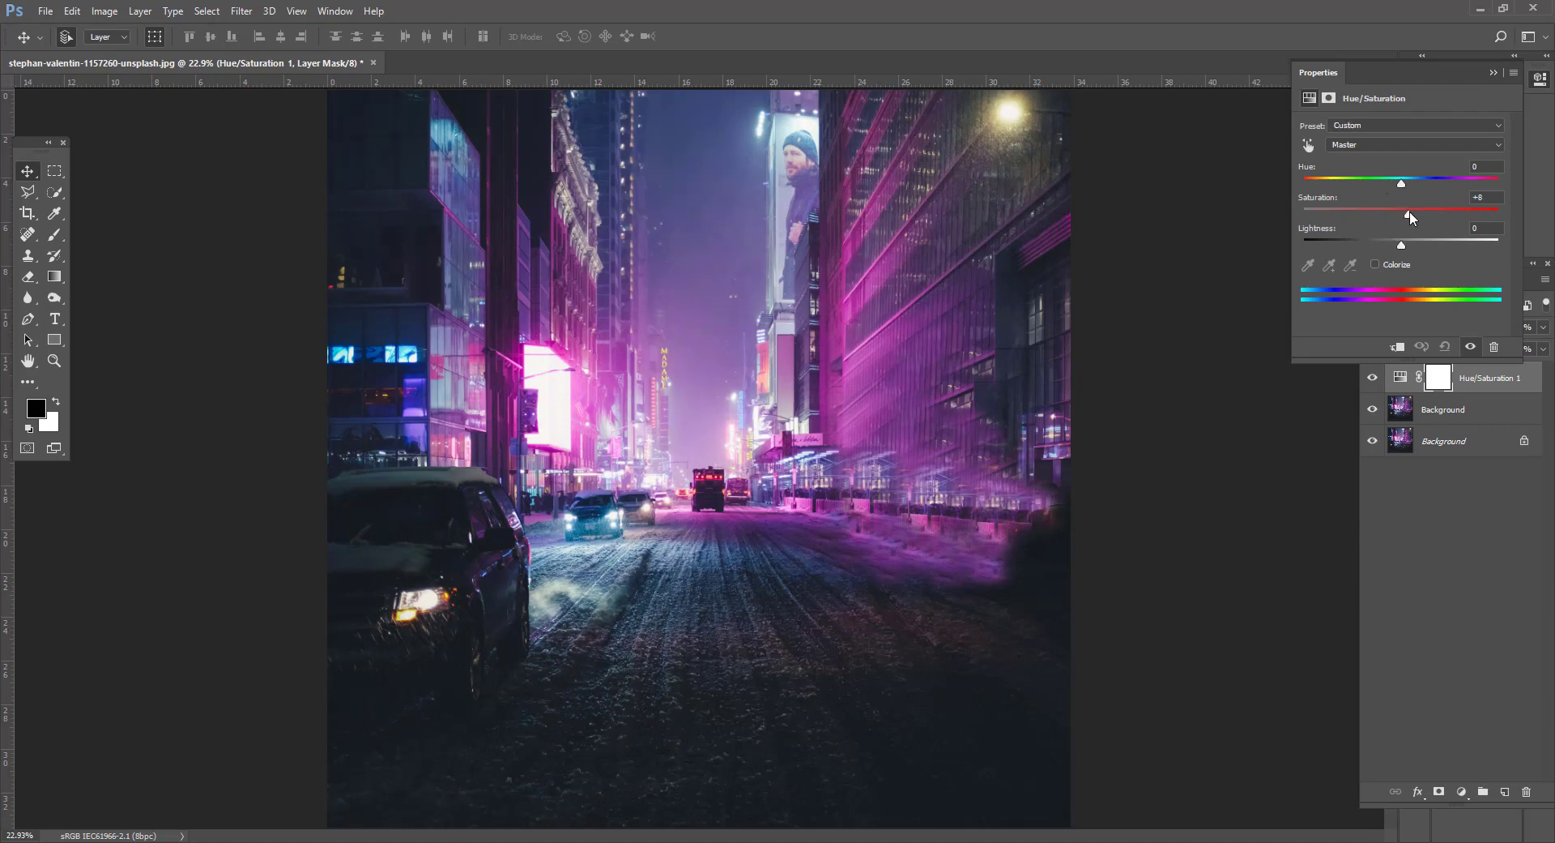
pyautogui.moveTo(1409, 215); pyautogui.dragTo(1399, 245)
# Add a Color Balance layer with midtones Magenta -8 and Blue +23, then select all four layers
pyautogui.click(1462, 792)
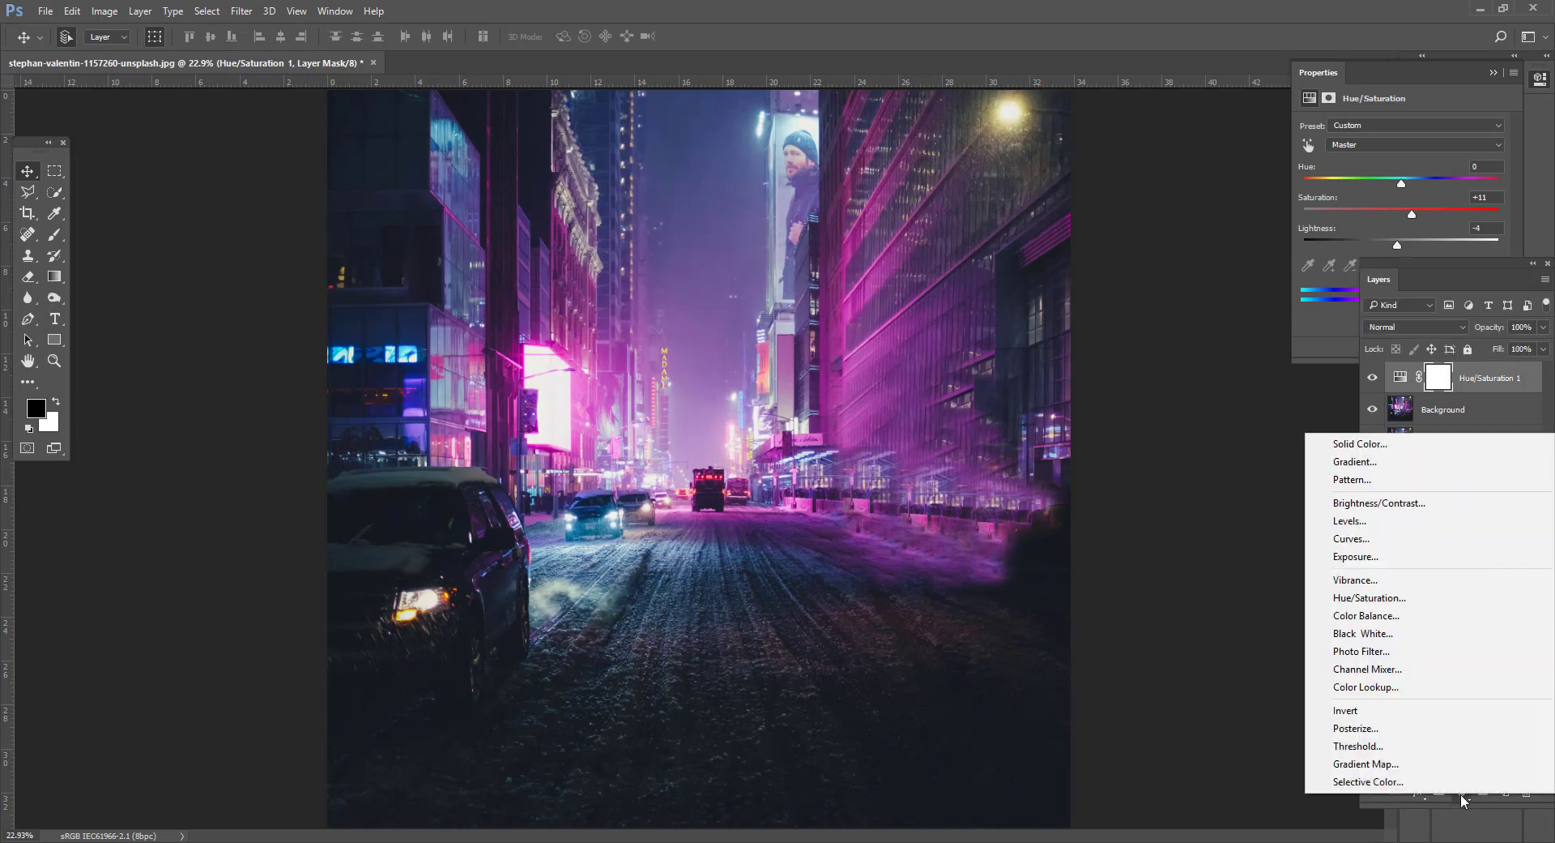
pyautogui.click(1387, 621)
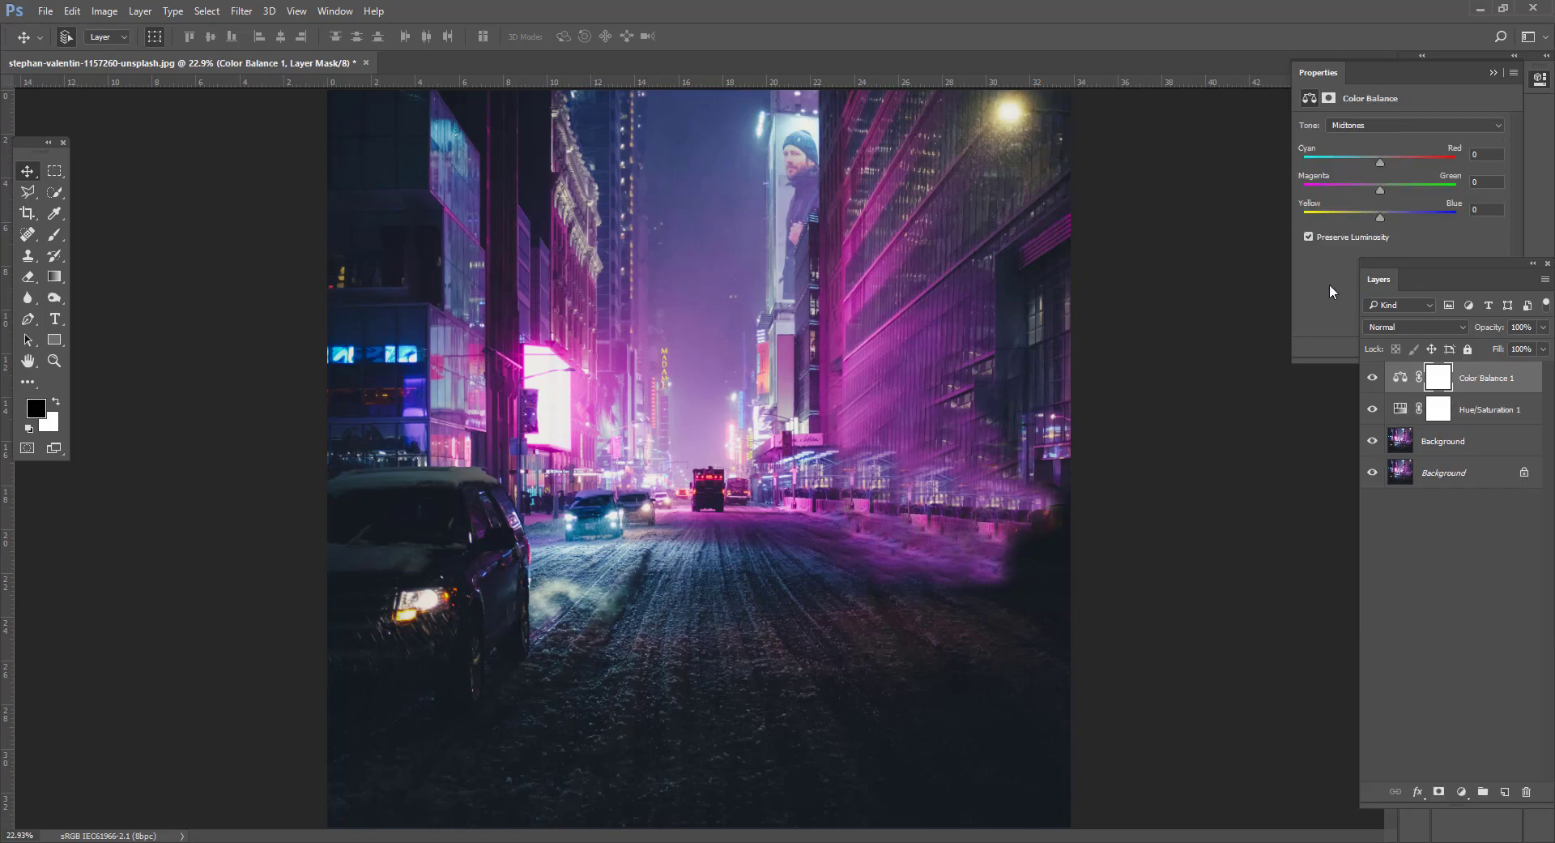
pyautogui.click(1330, 283)
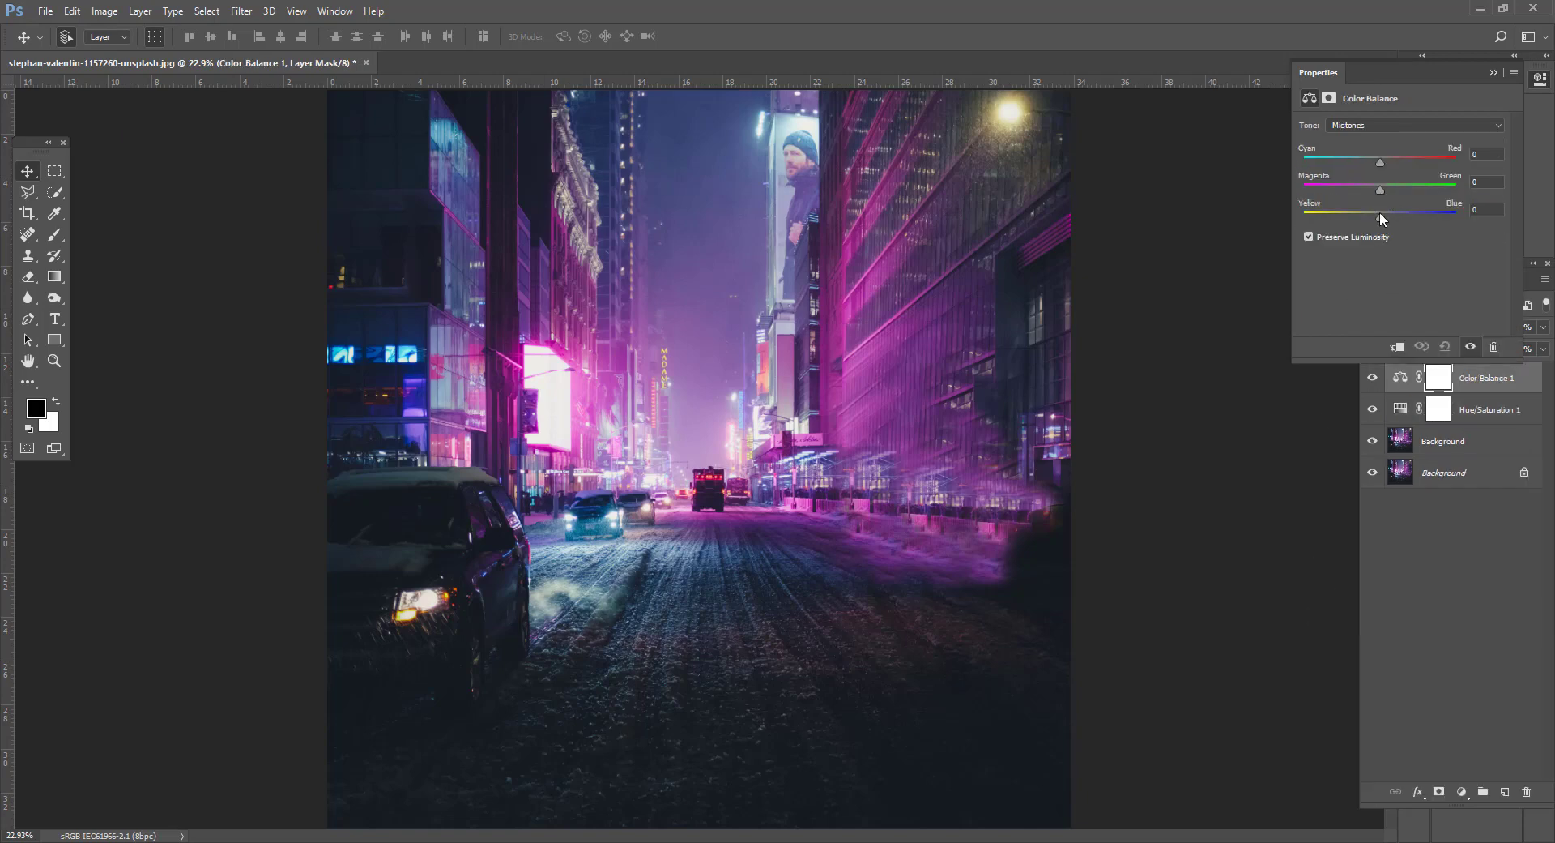
pyautogui.moveTo(1397, 212); pyautogui.dragTo(1400, 212)
pyautogui.click(1466, 387)
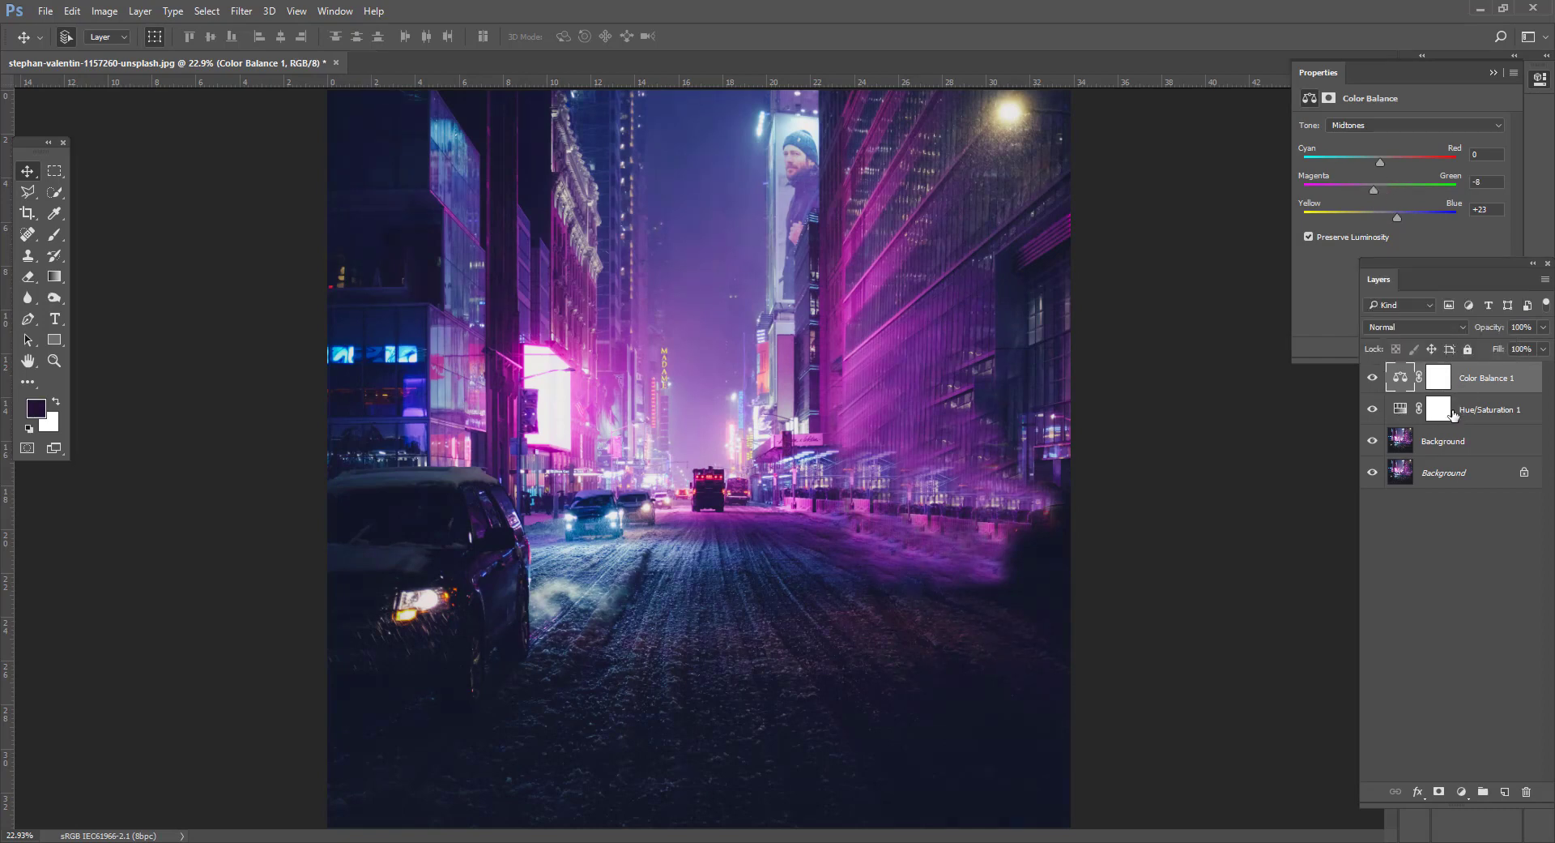
pyautogui.keyDown('shift'); pyautogui.click(1450, 474); pyautogui.keyUp('shift')
# Merge all layers into one and open the woman-in-water photo
pyautogui.hotkey('ctrl', 'shift', 'e')
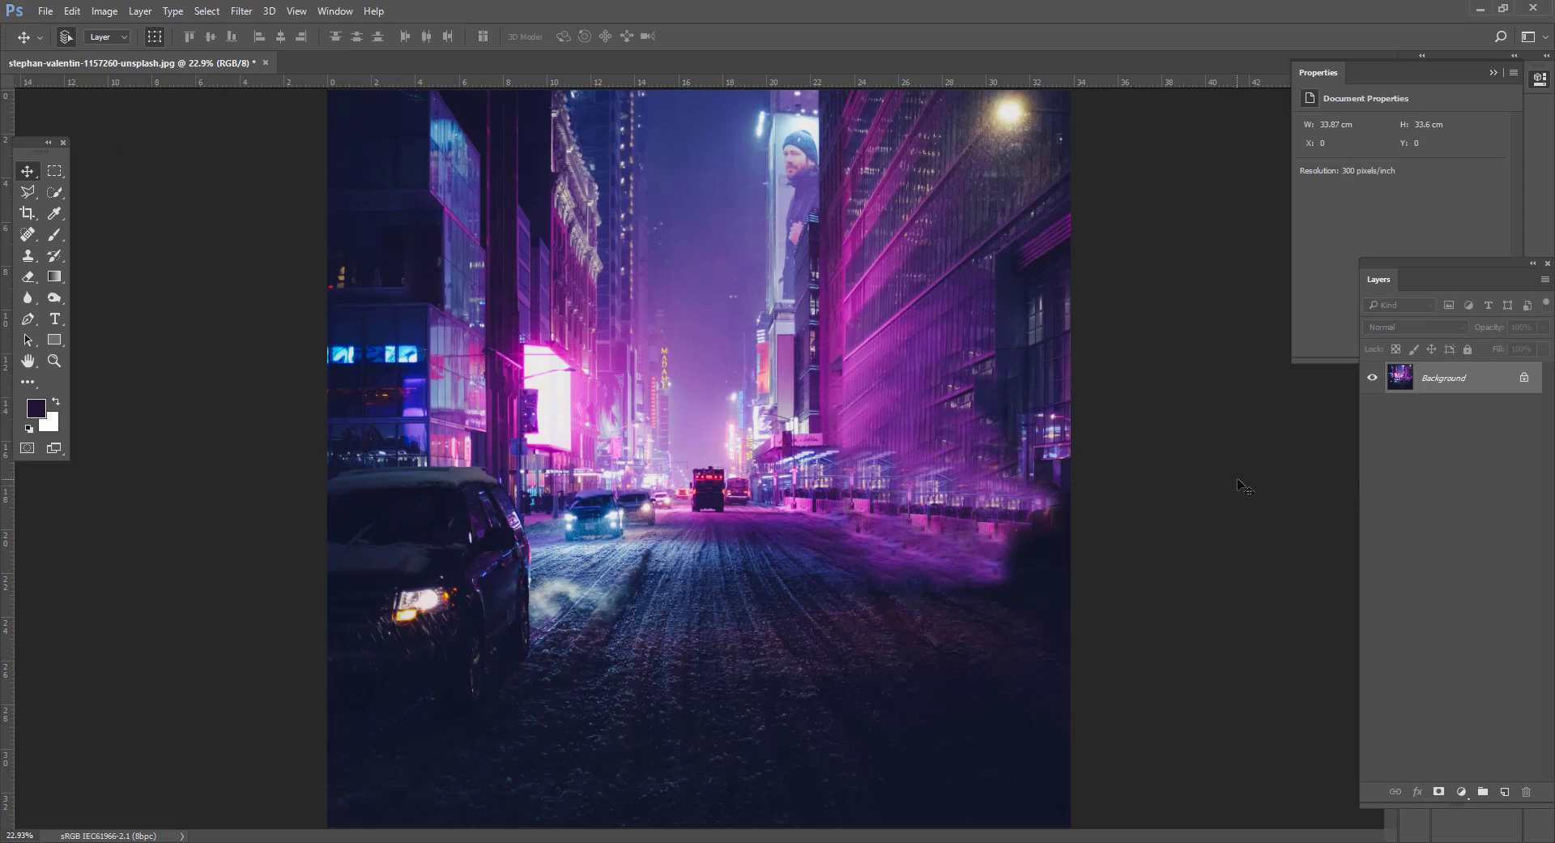
pyautogui.click(46, 10)
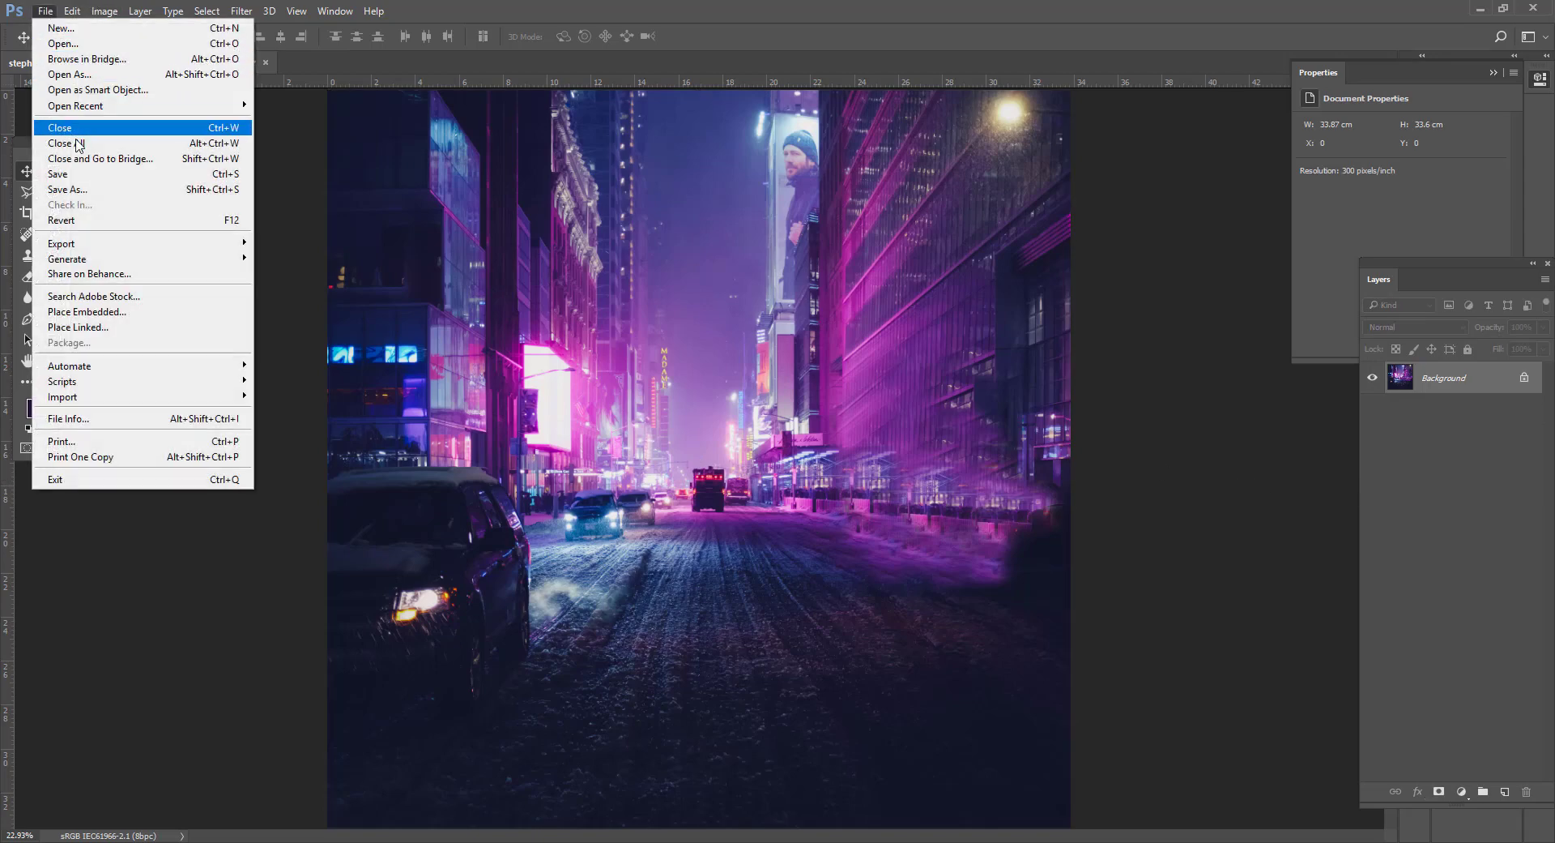
pyautogui.click(89, 44)
pyautogui.click(190, 141)
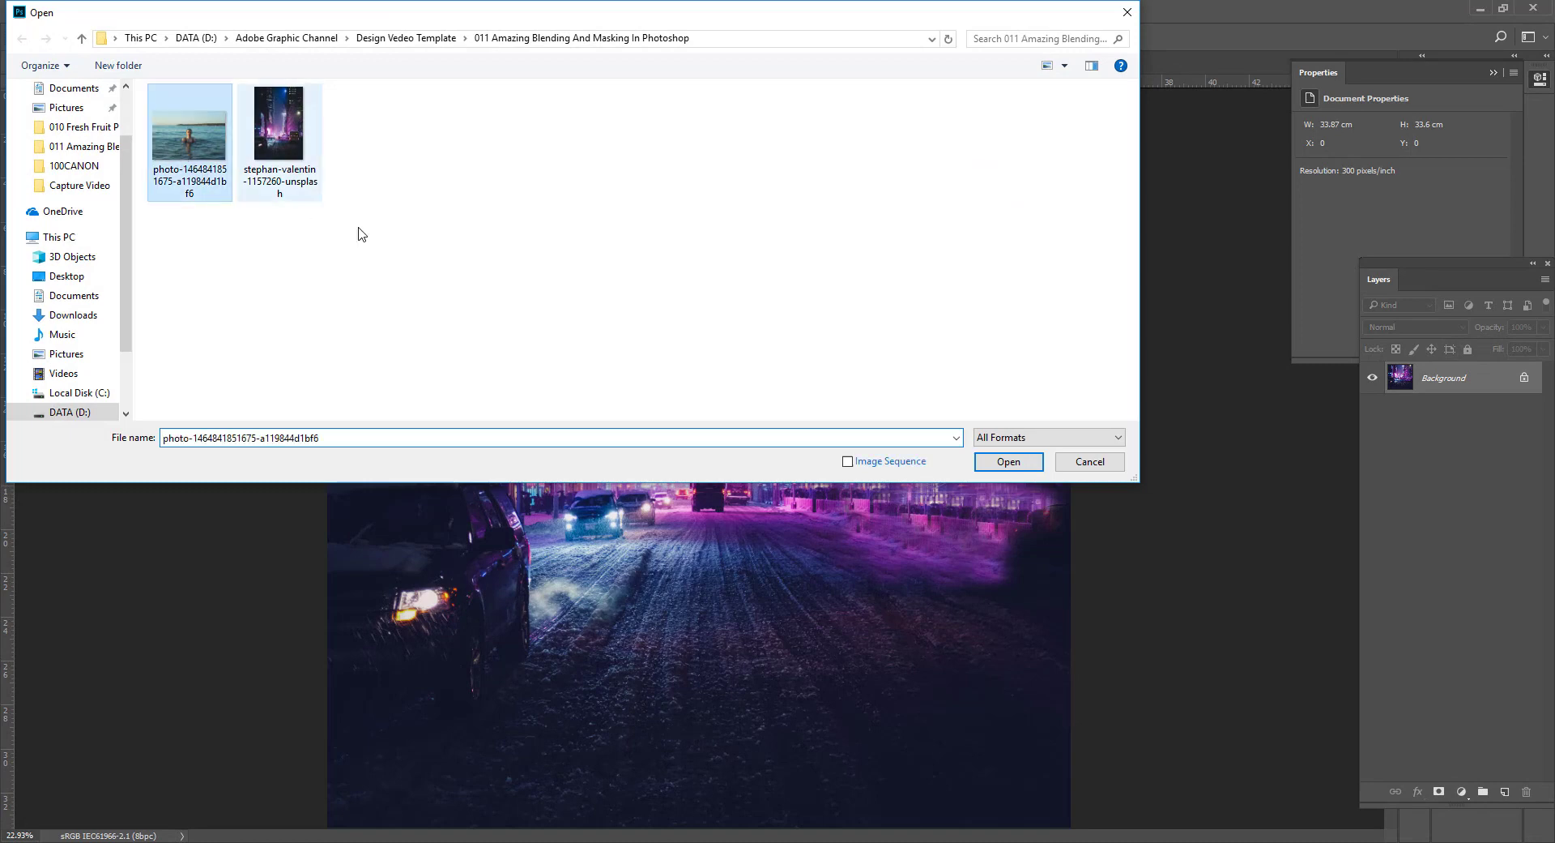
pyautogui.click(1008, 461)
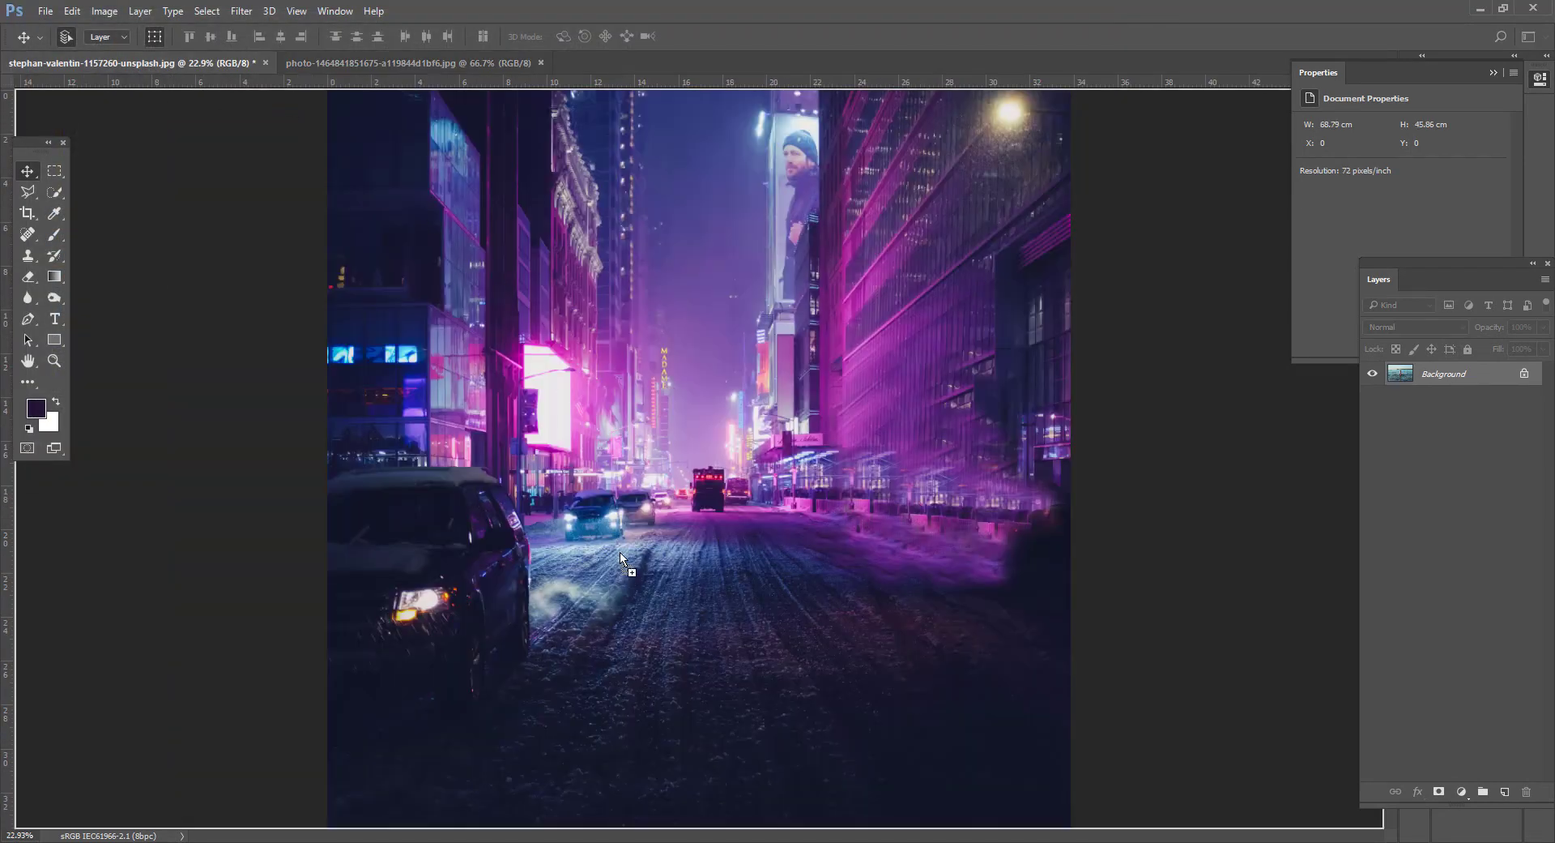
# Place the swimmer photo over the lower street and scale it to about 203%
pyautogui.moveTo(168, 66); pyautogui.dragTo(653, 560)
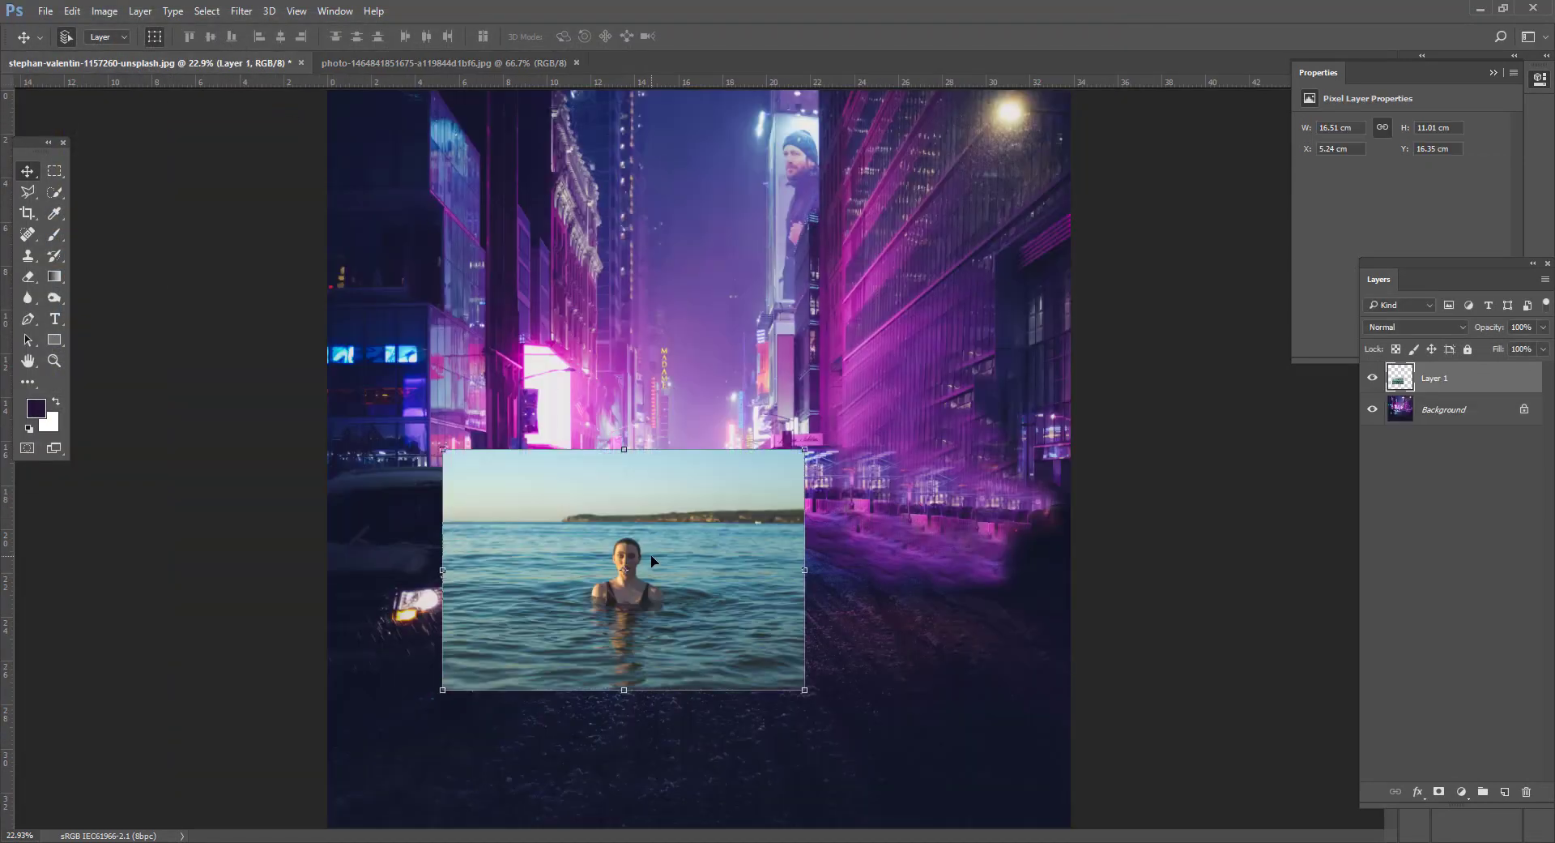
pyautogui.moveTo(726, 634); pyautogui.dragTo(619, 692)
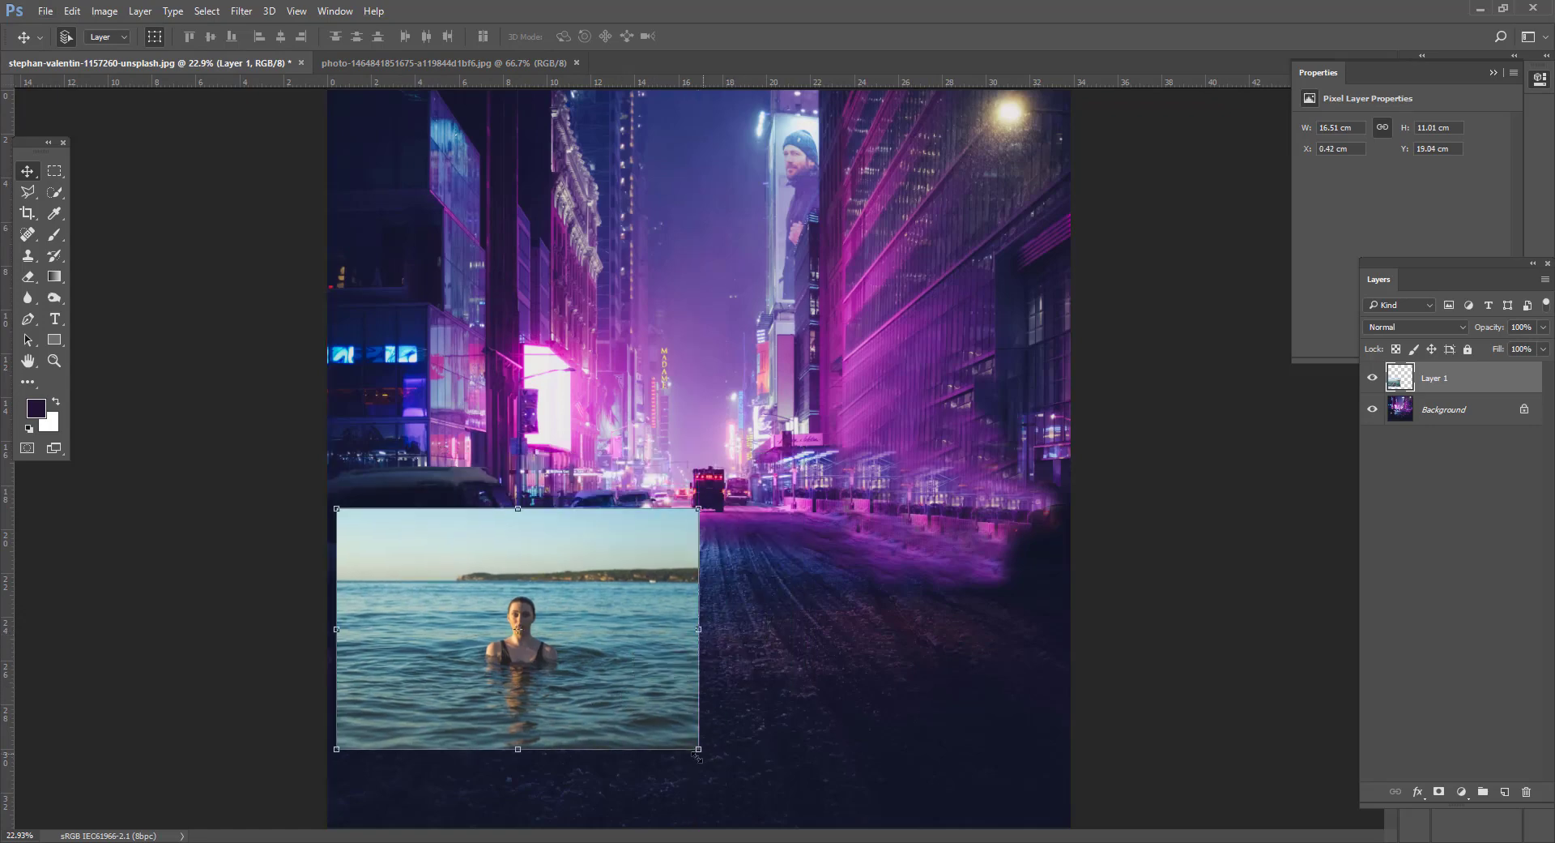
pyautogui.moveTo(699, 749); pyautogui.dragTo(945, 827)
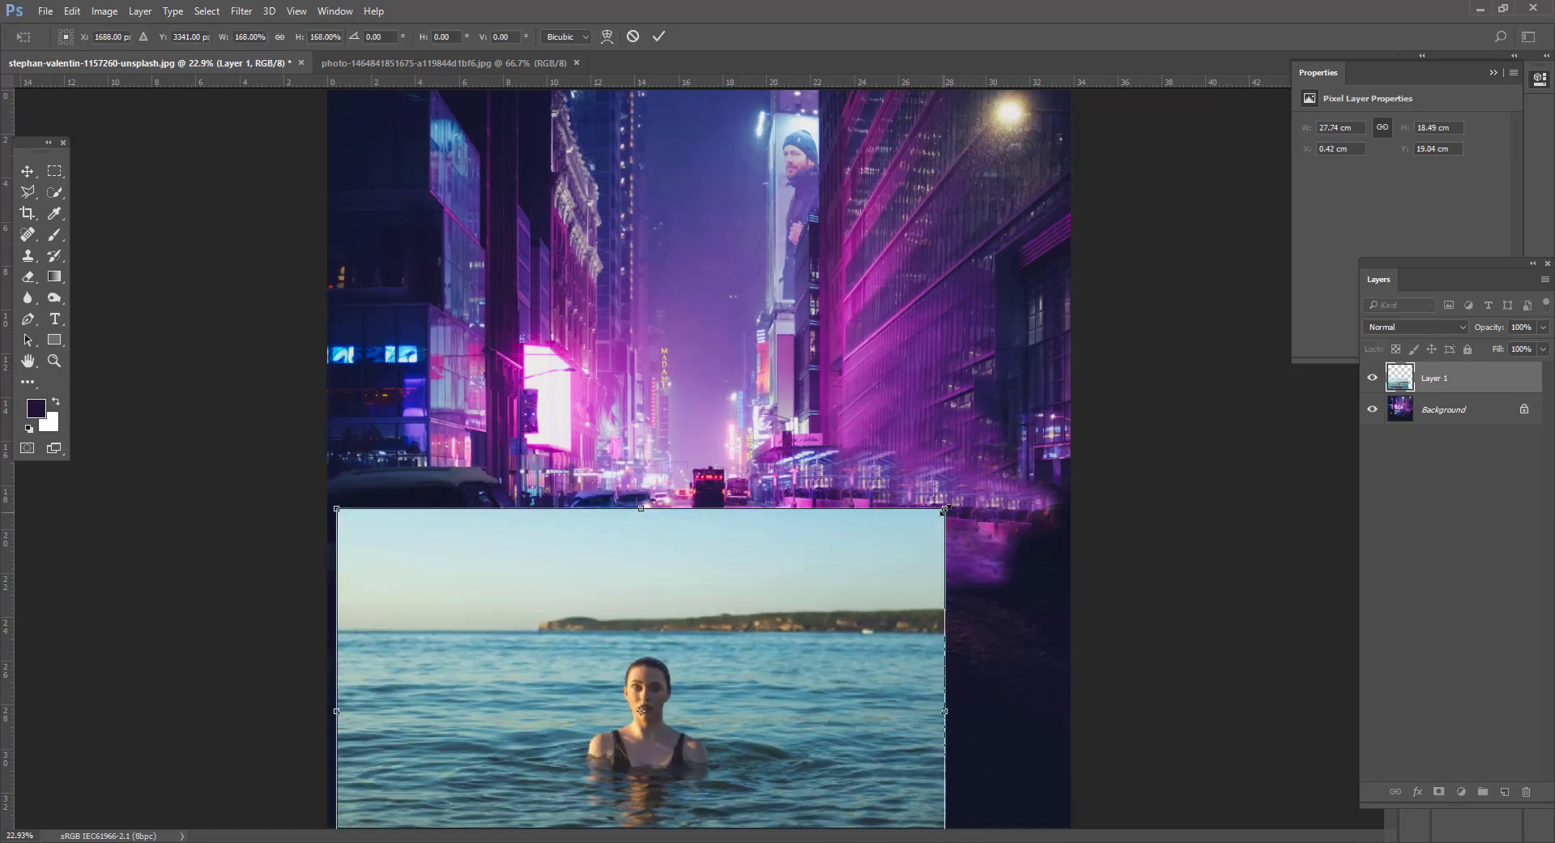
pyautogui.moveTo(945, 511); pyautogui.dragTo(1070, 424)
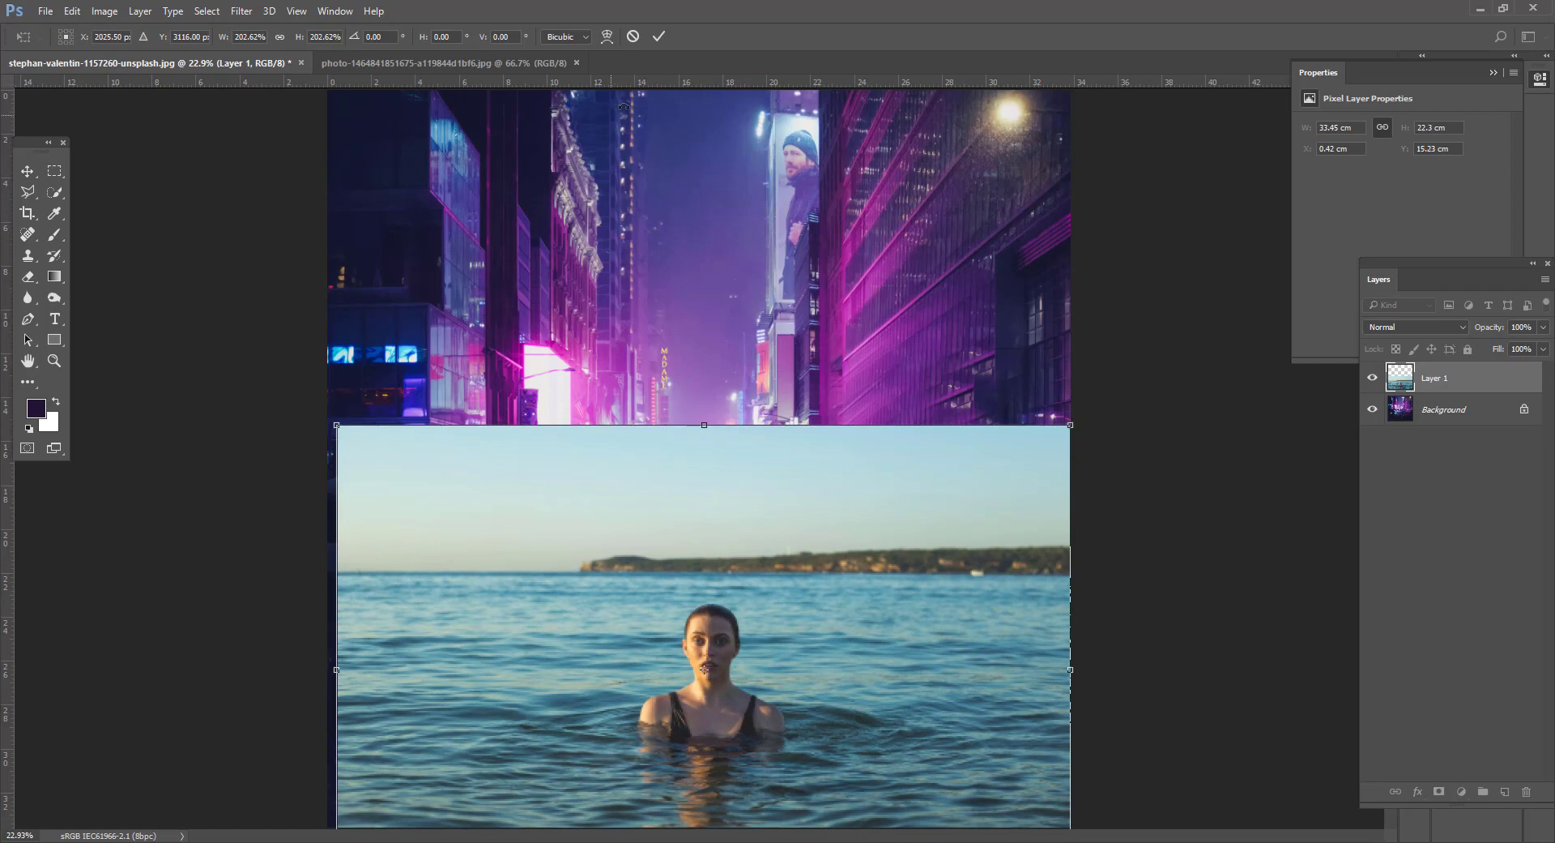
pyautogui.click(662, 37)
# Hide the swimmer layer and clone over the left car's right edge on Background with a 400 brush
pyautogui.click(1372, 377)
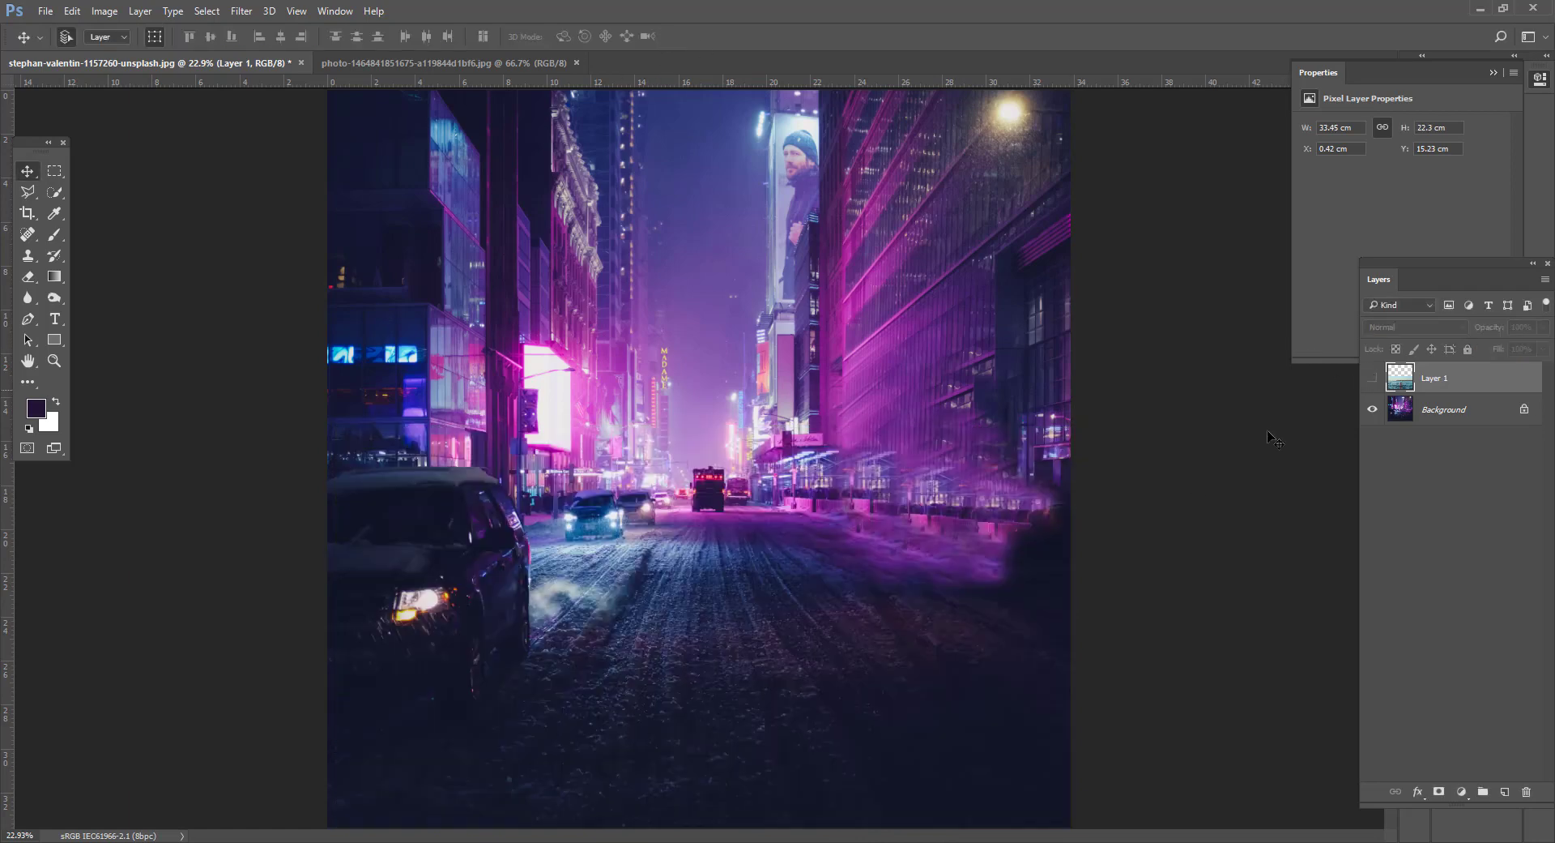
pyautogui.scroll(1, 566, 642)
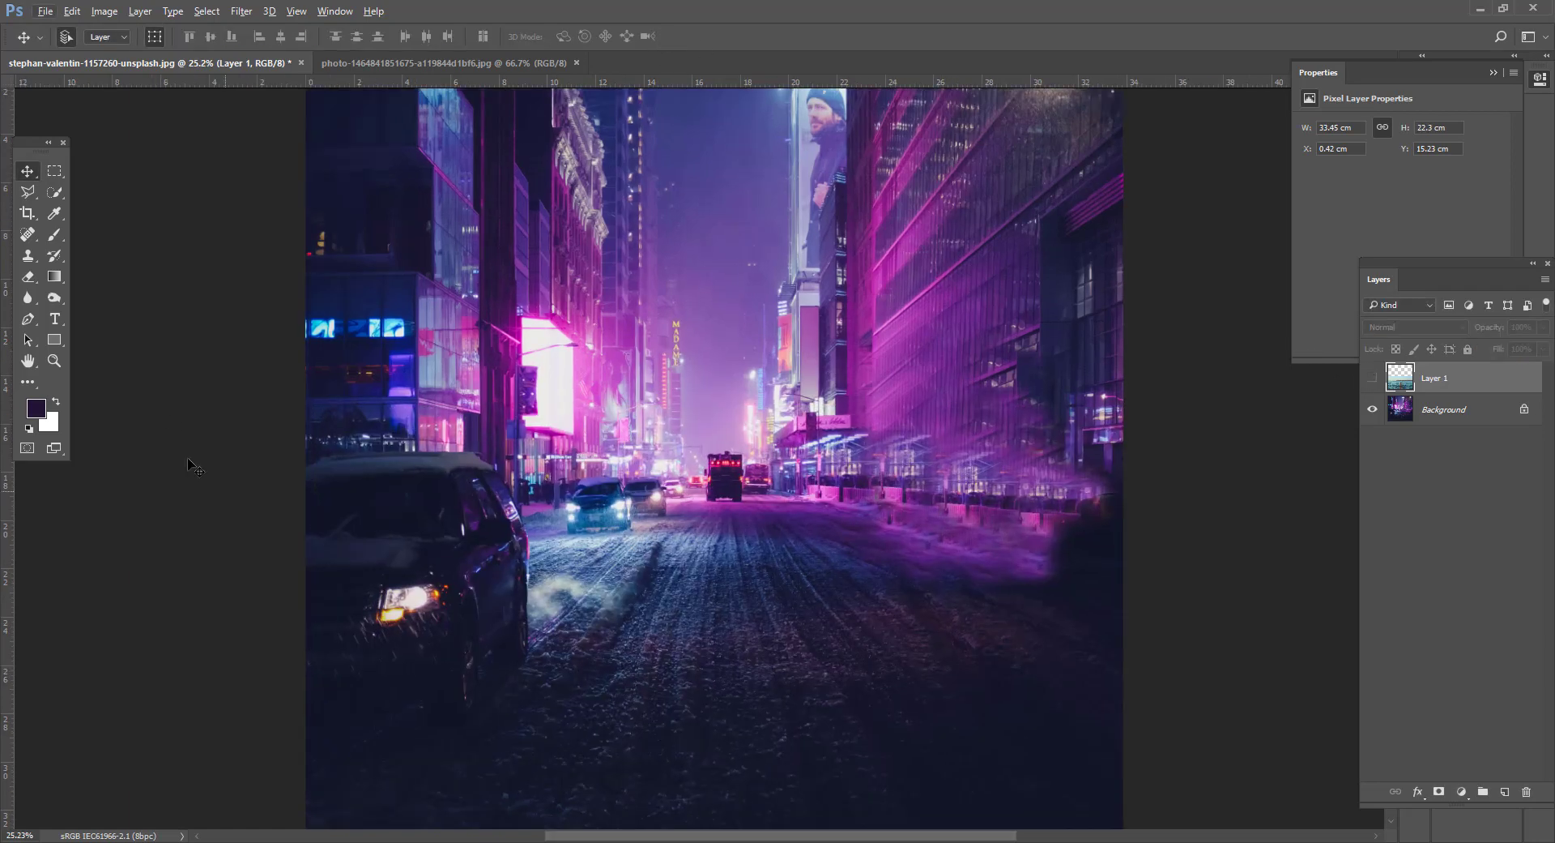
pyautogui.click(27, 255)
pyautogui.click(1426, 409)
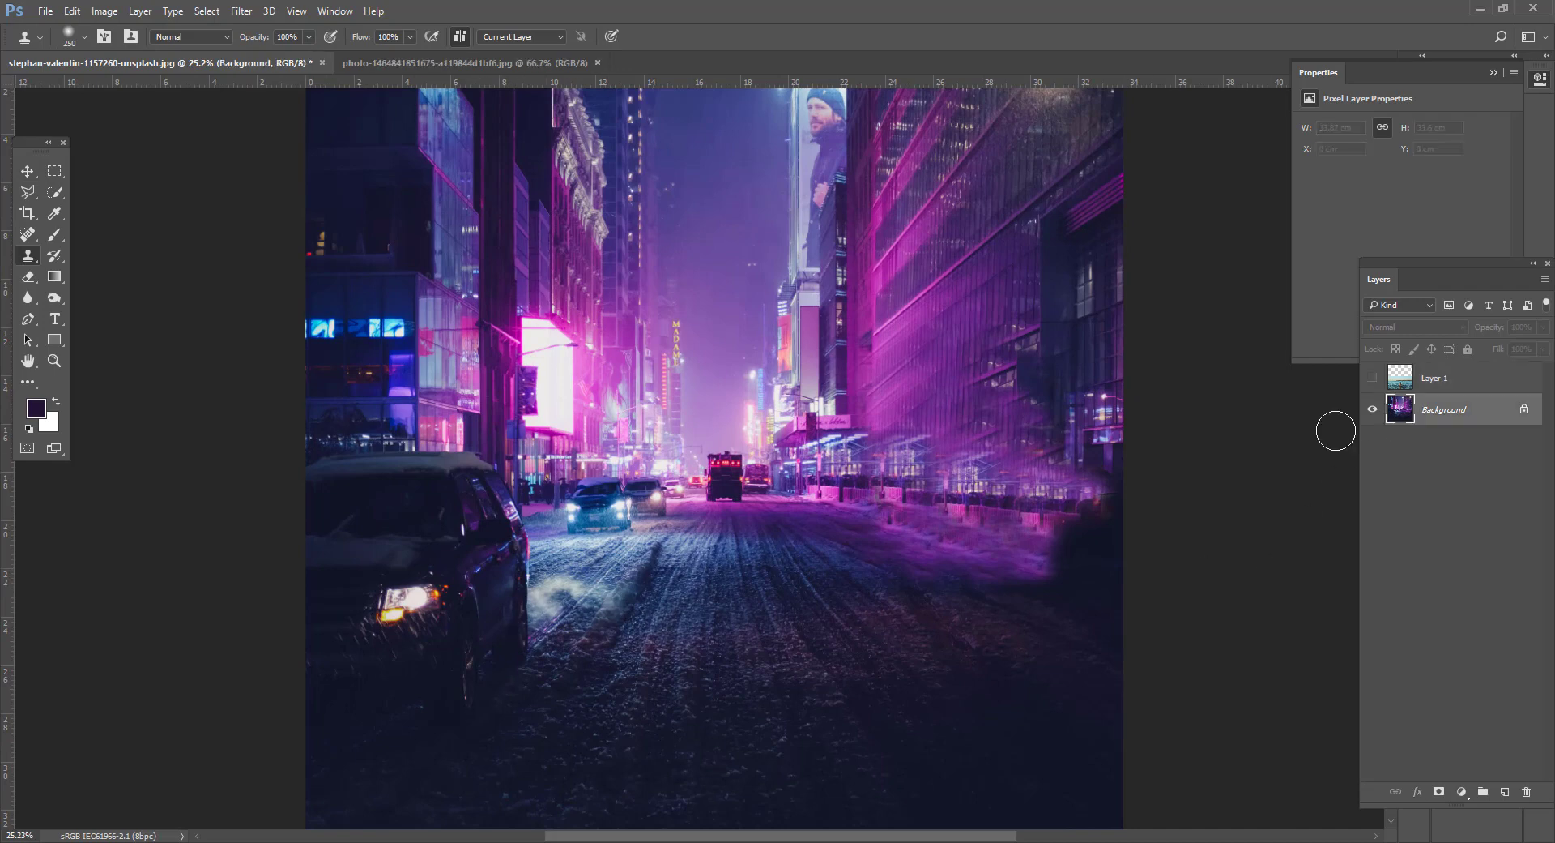
pyautogui.press(']')
pyautogui.press(']')
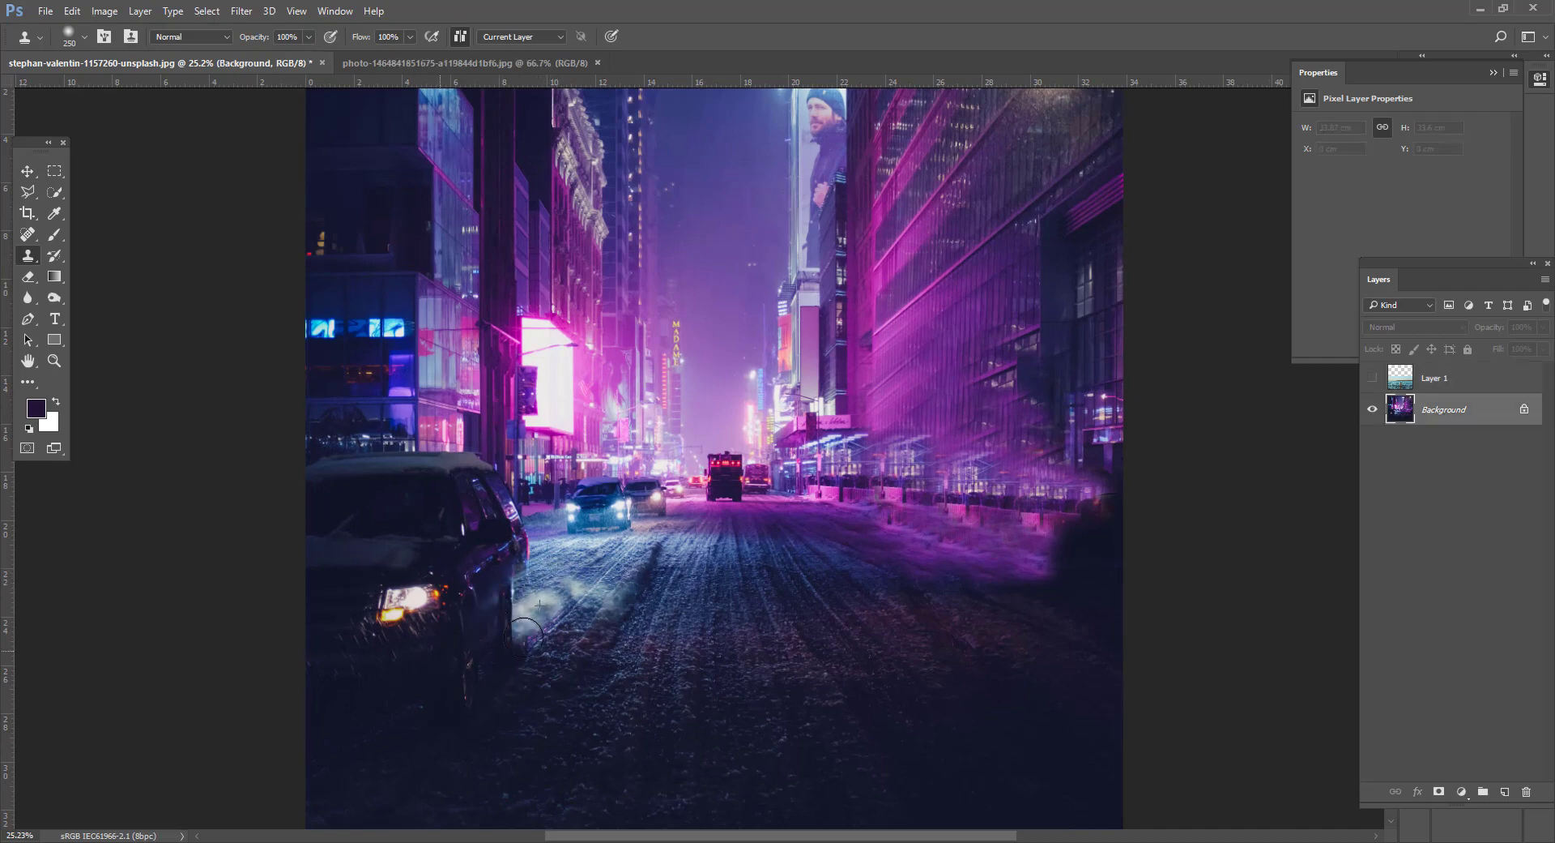
pyautogui.moveTo(530, 604)
pyautogui.mouseDown()
pyautogui.moveTo(547, 607)
pyautogui.moveTo(478, 584)
pyautogui.moveTo(386, 624)
pyautogui.moveTo(461, 592)
pyautogui.moveTo(372, 649)
pyautogui.moveTo(445, 643)
pyautogui.mouseUp()
# Clone street and facade over the rest of the car with a 600 brush, then show the swimmer again
pyautogui.press(']')
pyautogui.press(']')
pyautogui.press(']')
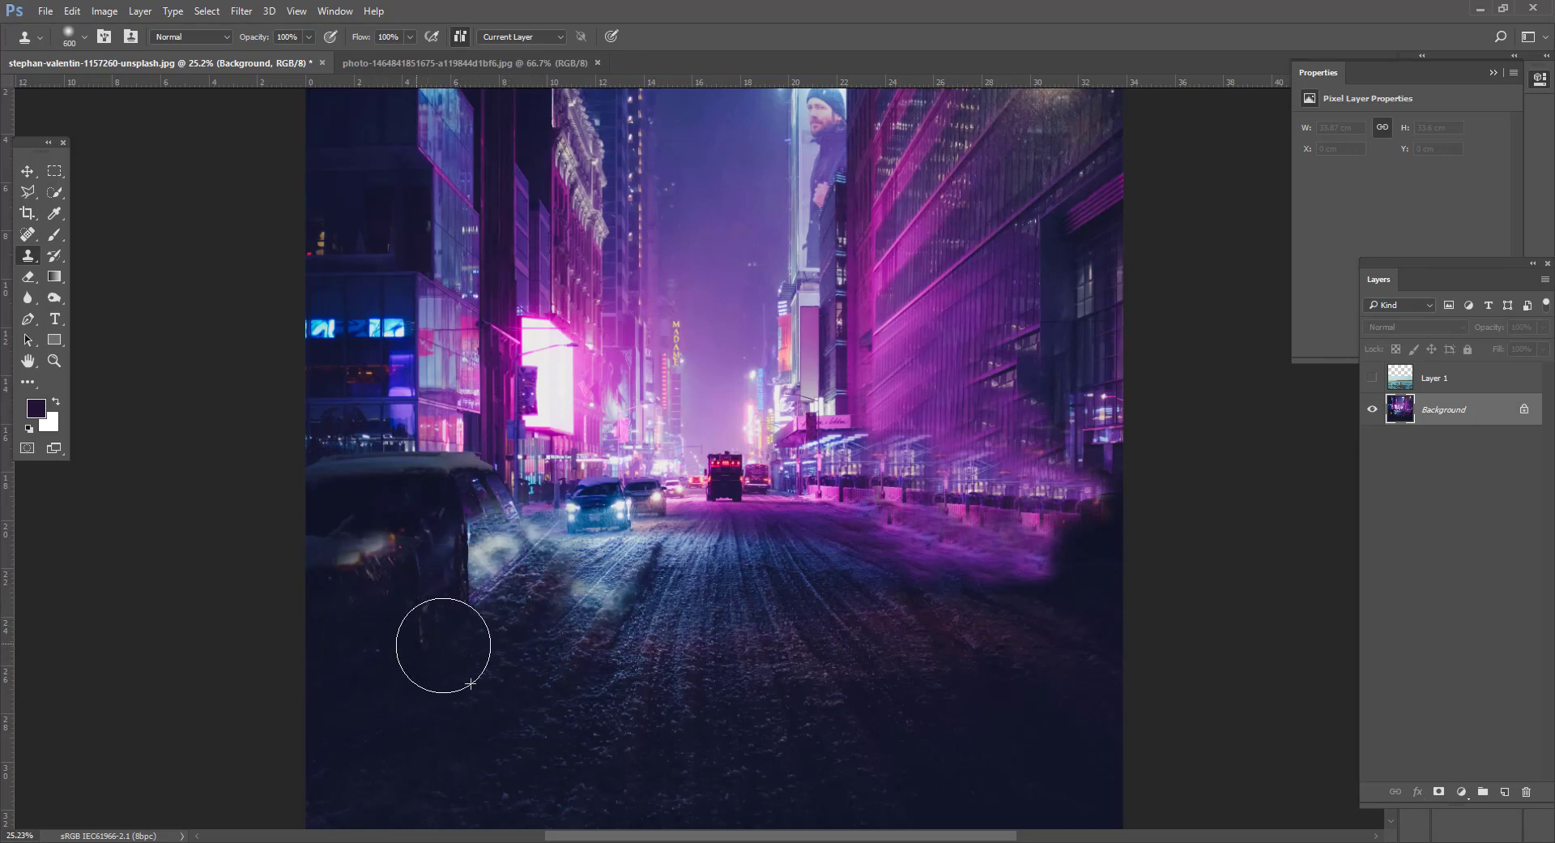
pyautogui.moveTo(450, 567)
pyautogui.mouseDown()
pyautogui.moveTo(406, 646)
pyautogui.moveTo(547, 599)
pyautogui.mouseUp()
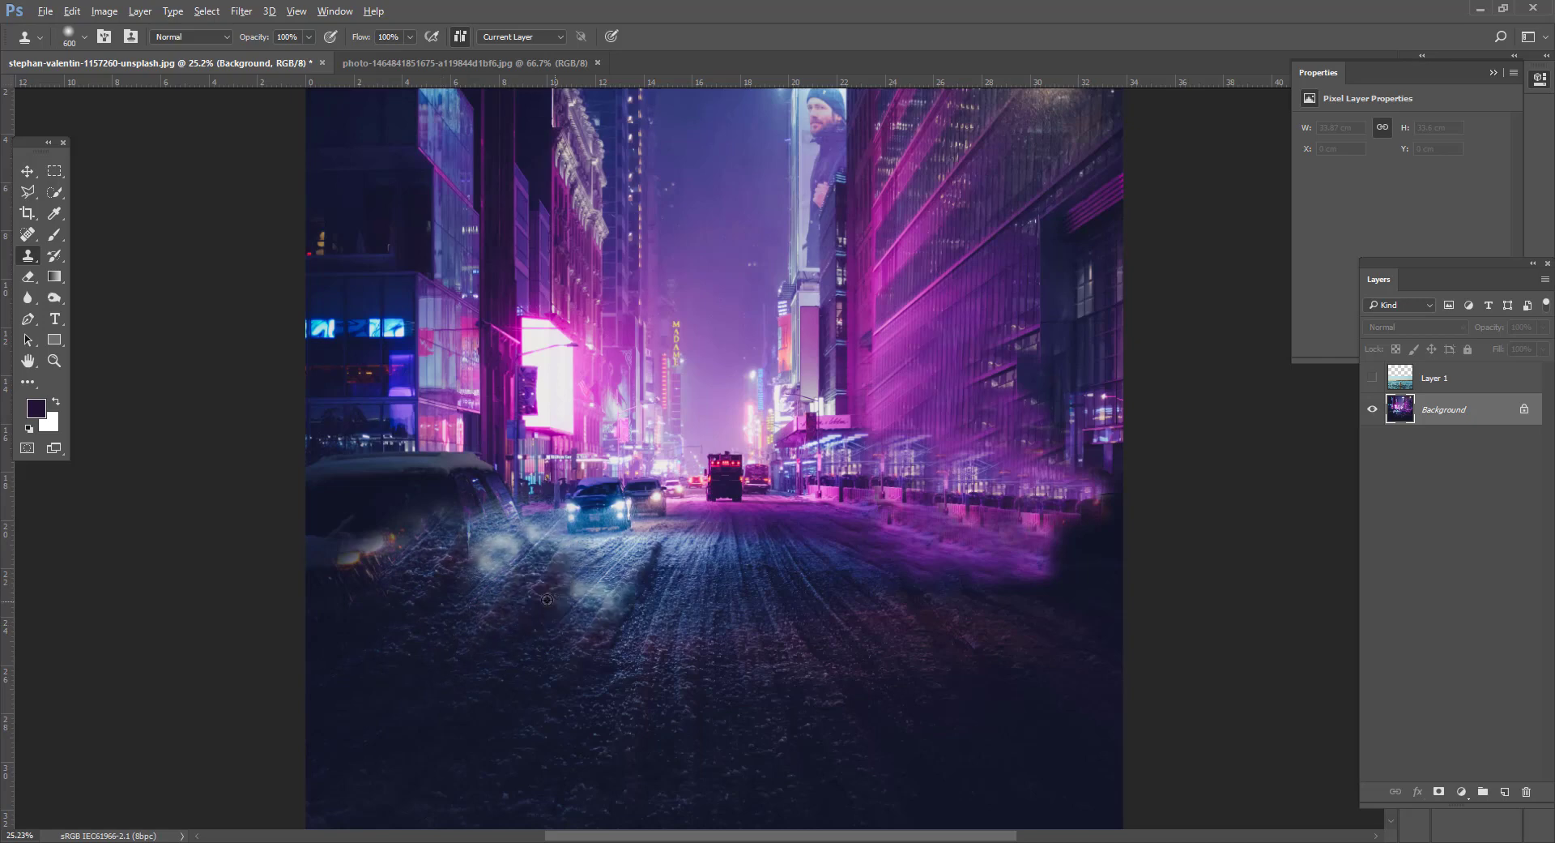
pyautogui.moveTo(395, 457)
pyautogui.mouseDown()
pyautogui.moveTo(434, 485)
pyautogui.moveTo(417, 537)
pyautogui.moveTo(354, 520)
pyautogui.moveTo(444, 536)
pyautogui.moveTo(350, 565)
pyautogui.moveTo(449, 628)
pyautogui.moveTo(459, 611)
pyautogui.moveTo(450, 627)
pyautogui.moveTo(545, 611)
pyautogui.moveTo(486, 645)
pyautogui.moveTo(554, 515)
pyautogui.mouseUp()
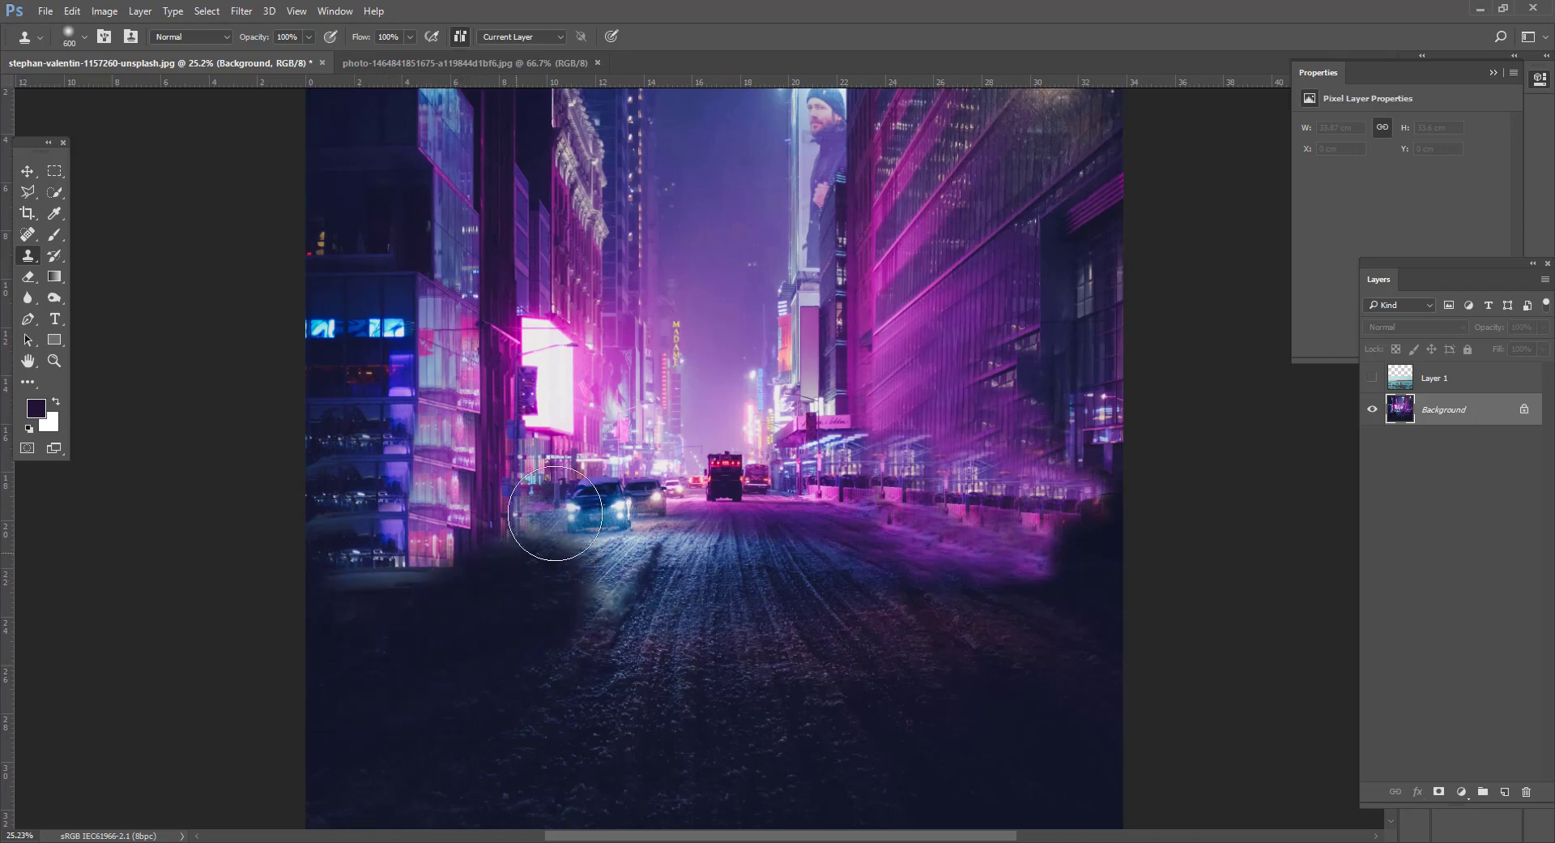
pyautogui.click(1372, 378)
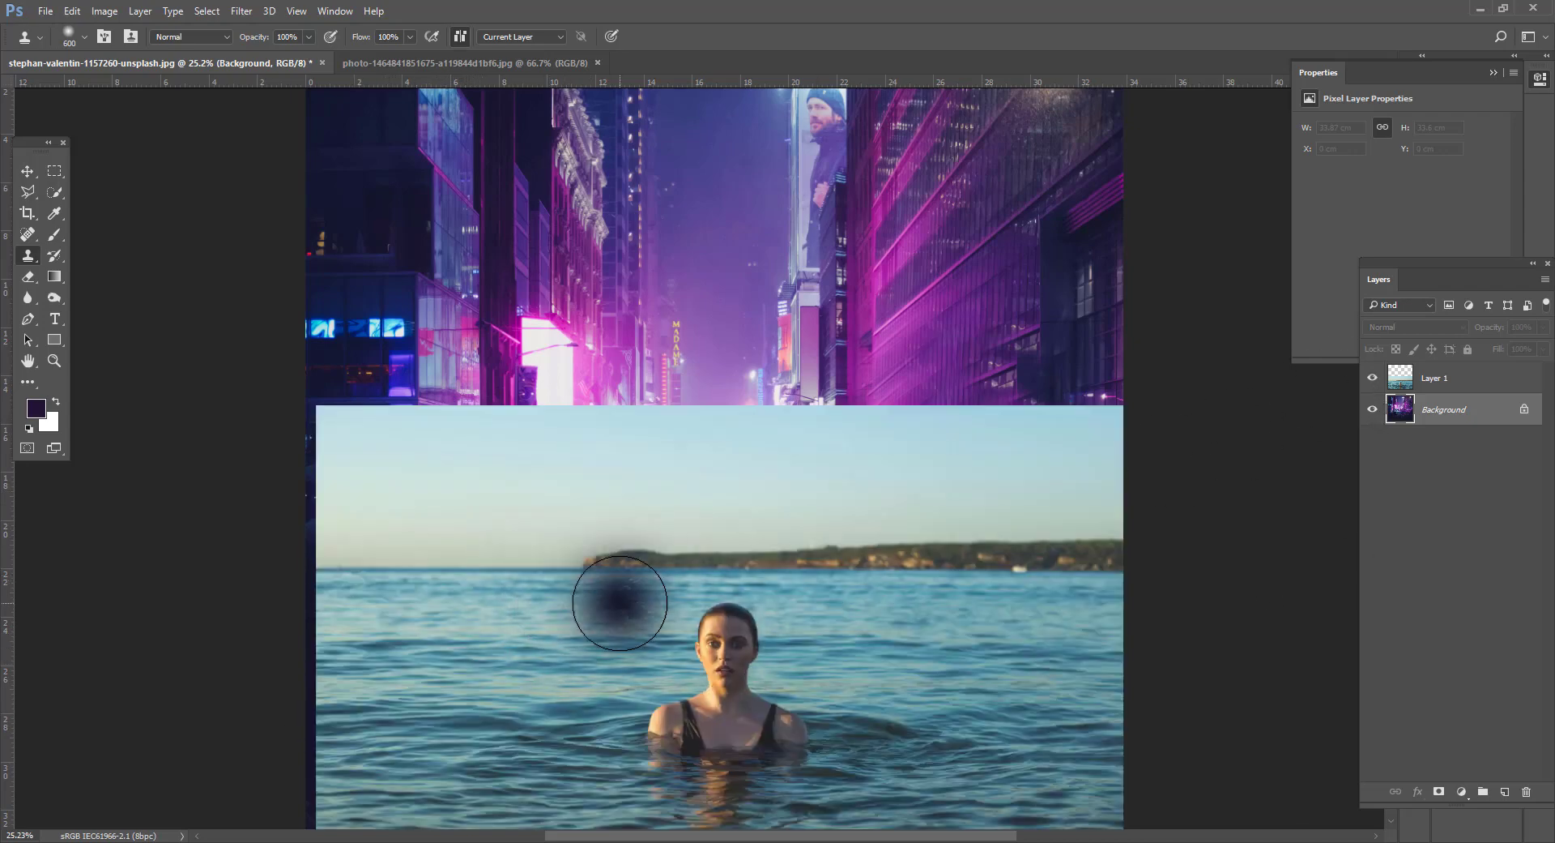
pyautogui.press('v')
pyautogui.scroll(-3, 683, 597)
# Set the water photo to 60% opacity, align it with the street and scale it to about 107%
pyautogui.moveTo(728, 603); pyautogui.dragTo(731, 543)
pyautogui.hotkey('ctrl', 't')
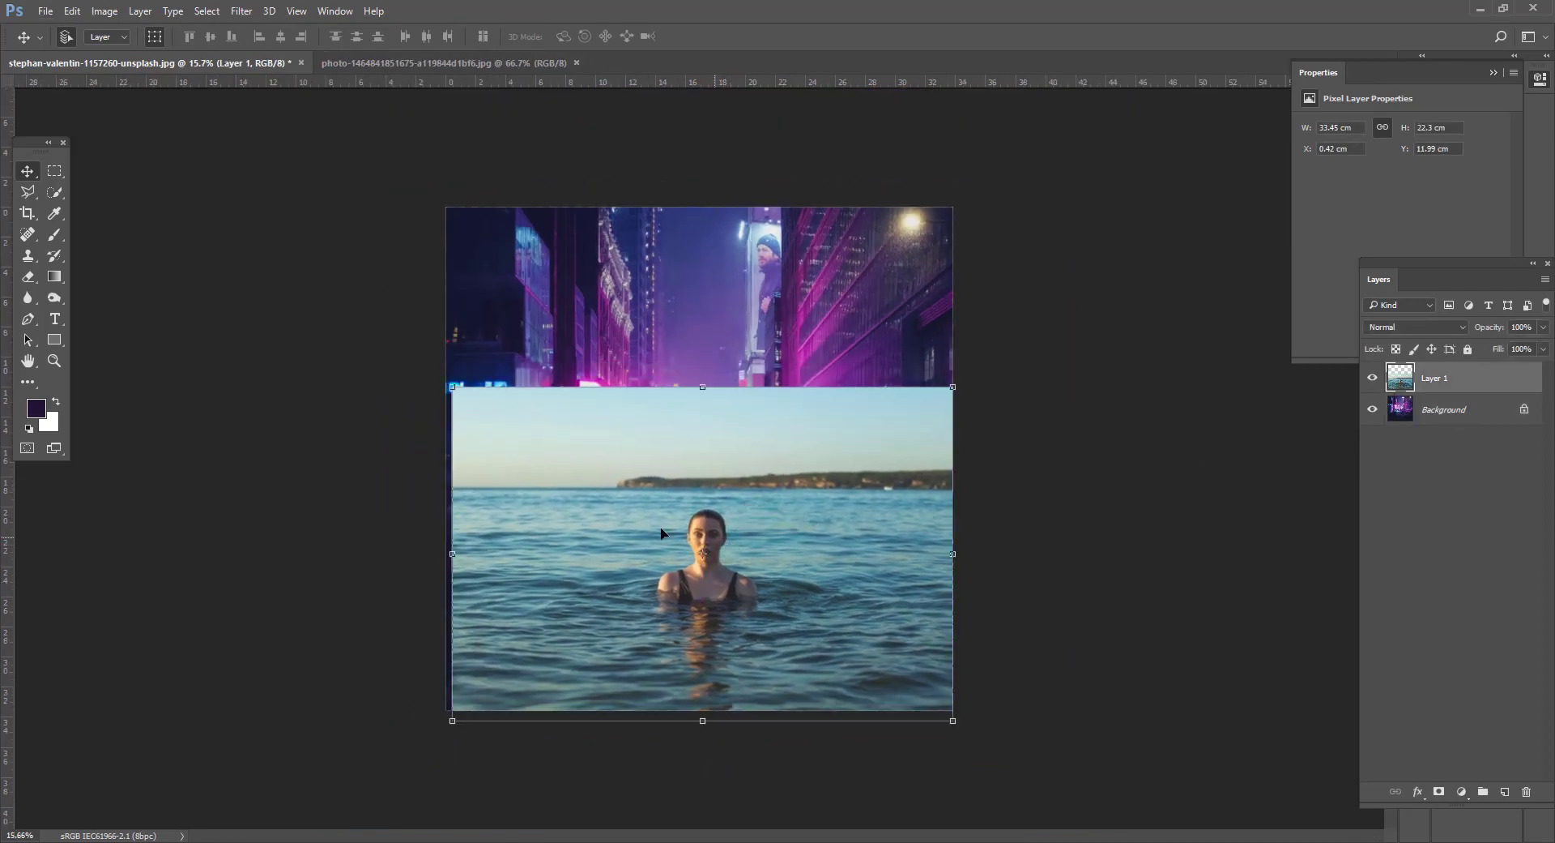
pyautogui.moveTo(452, 387); pyautogui.dragTo(446, 383)
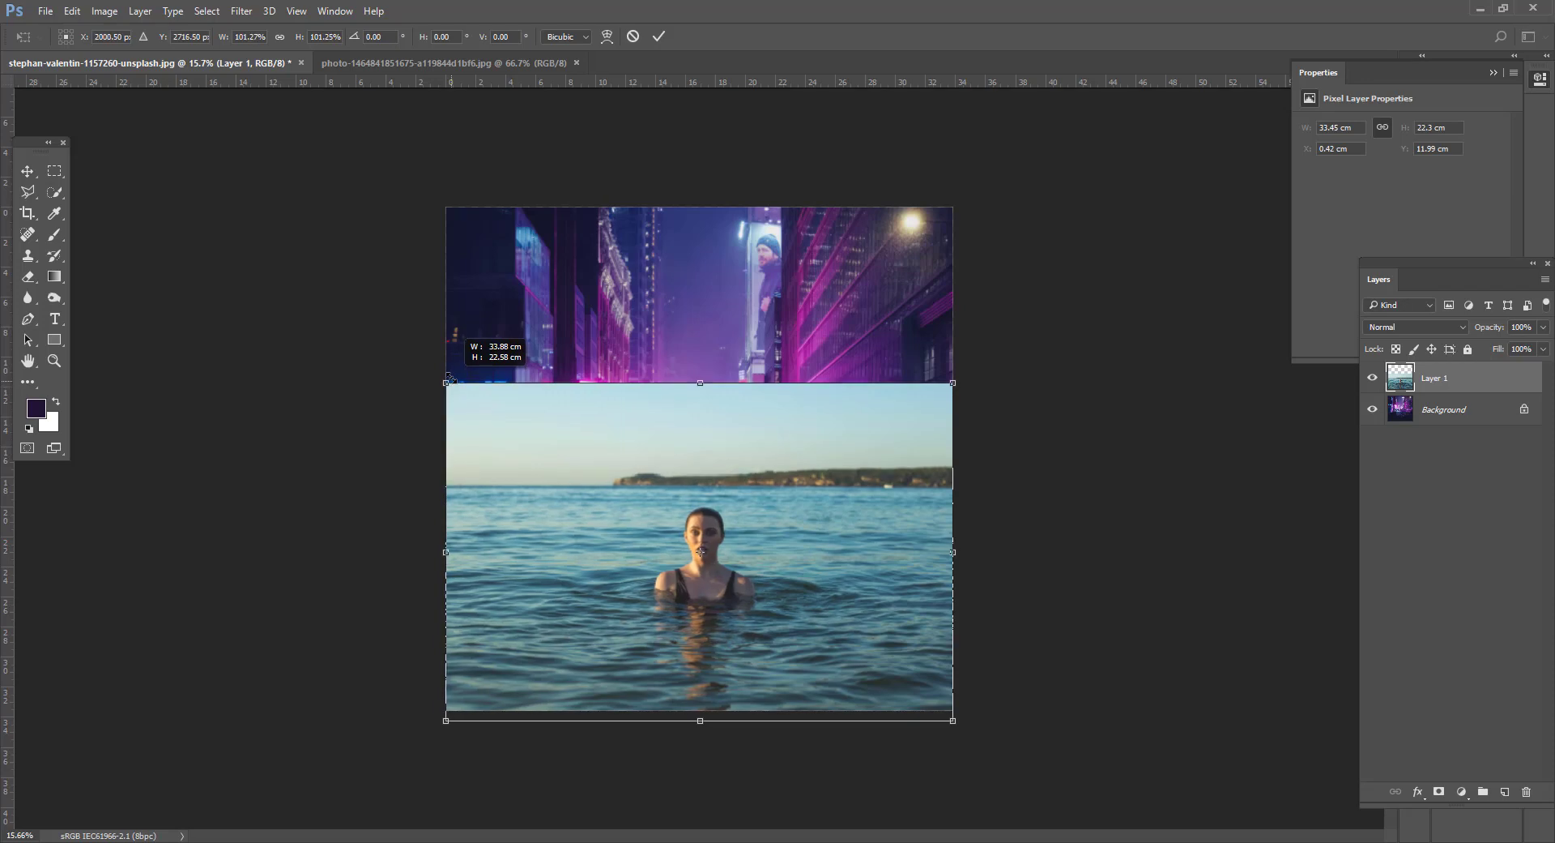
pyautogui.click(632, 36)
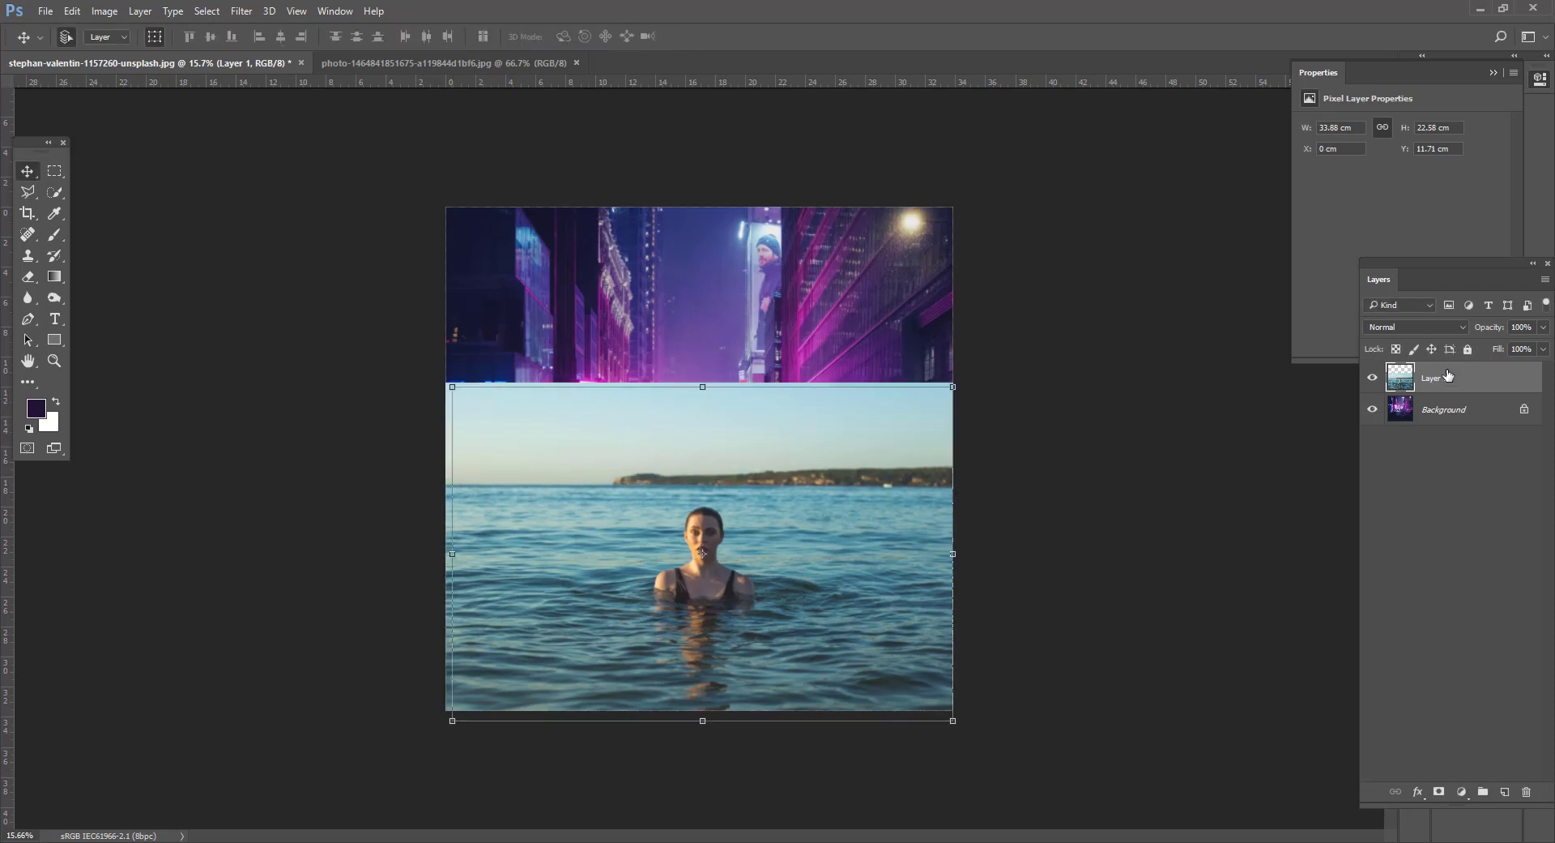
pyautogui.moveTo(1521, 350); pyautogui.dragTo(1520, 350)
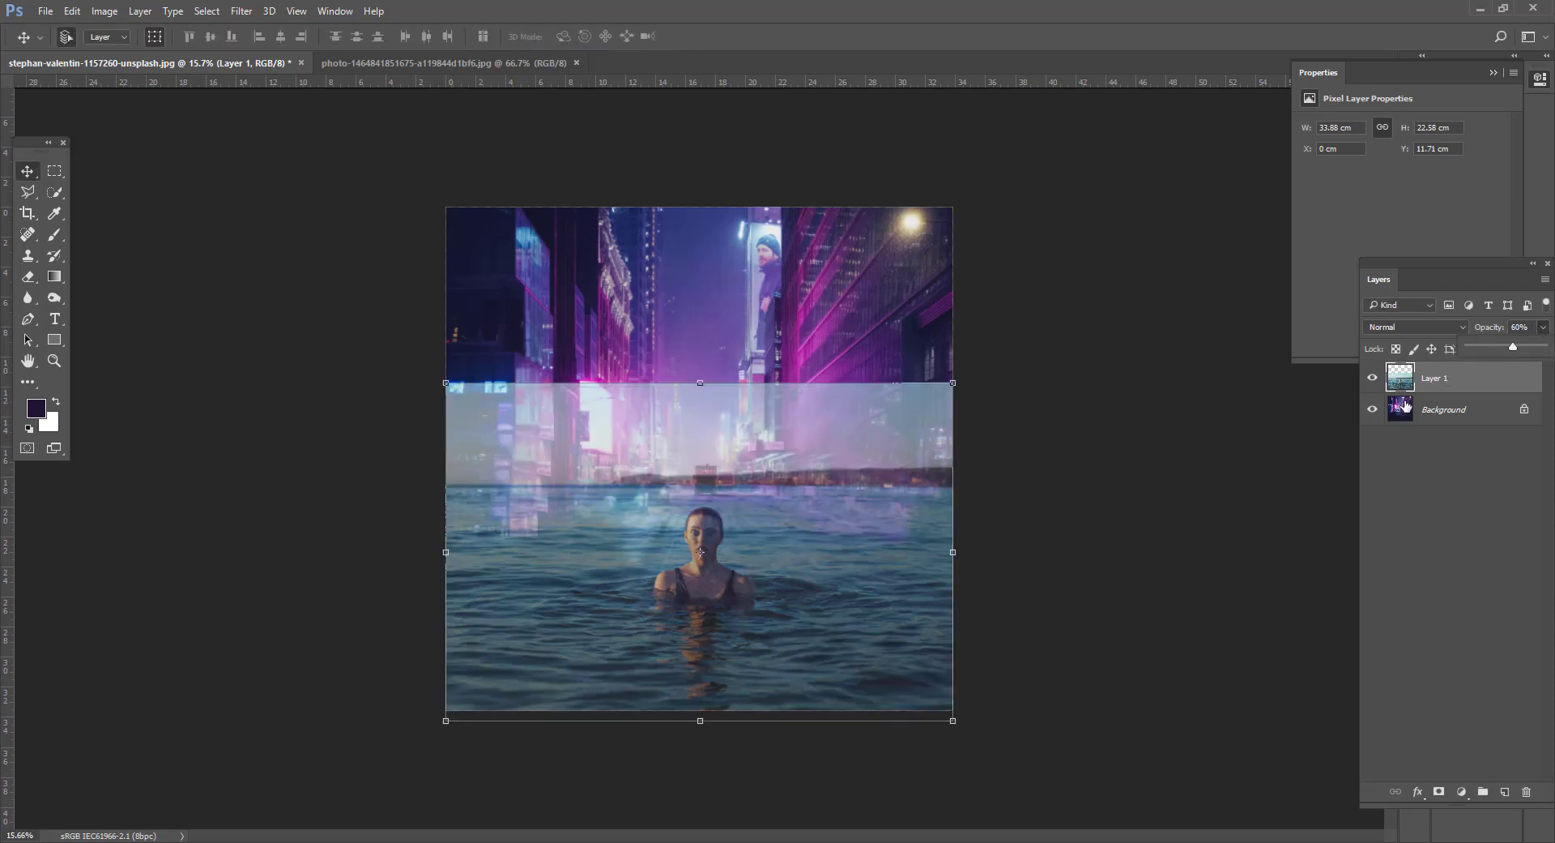
pyautogui.click(1450, 567)
pyautogui.moveTo(833, 599); pyautogui.dragTo(804, 577)
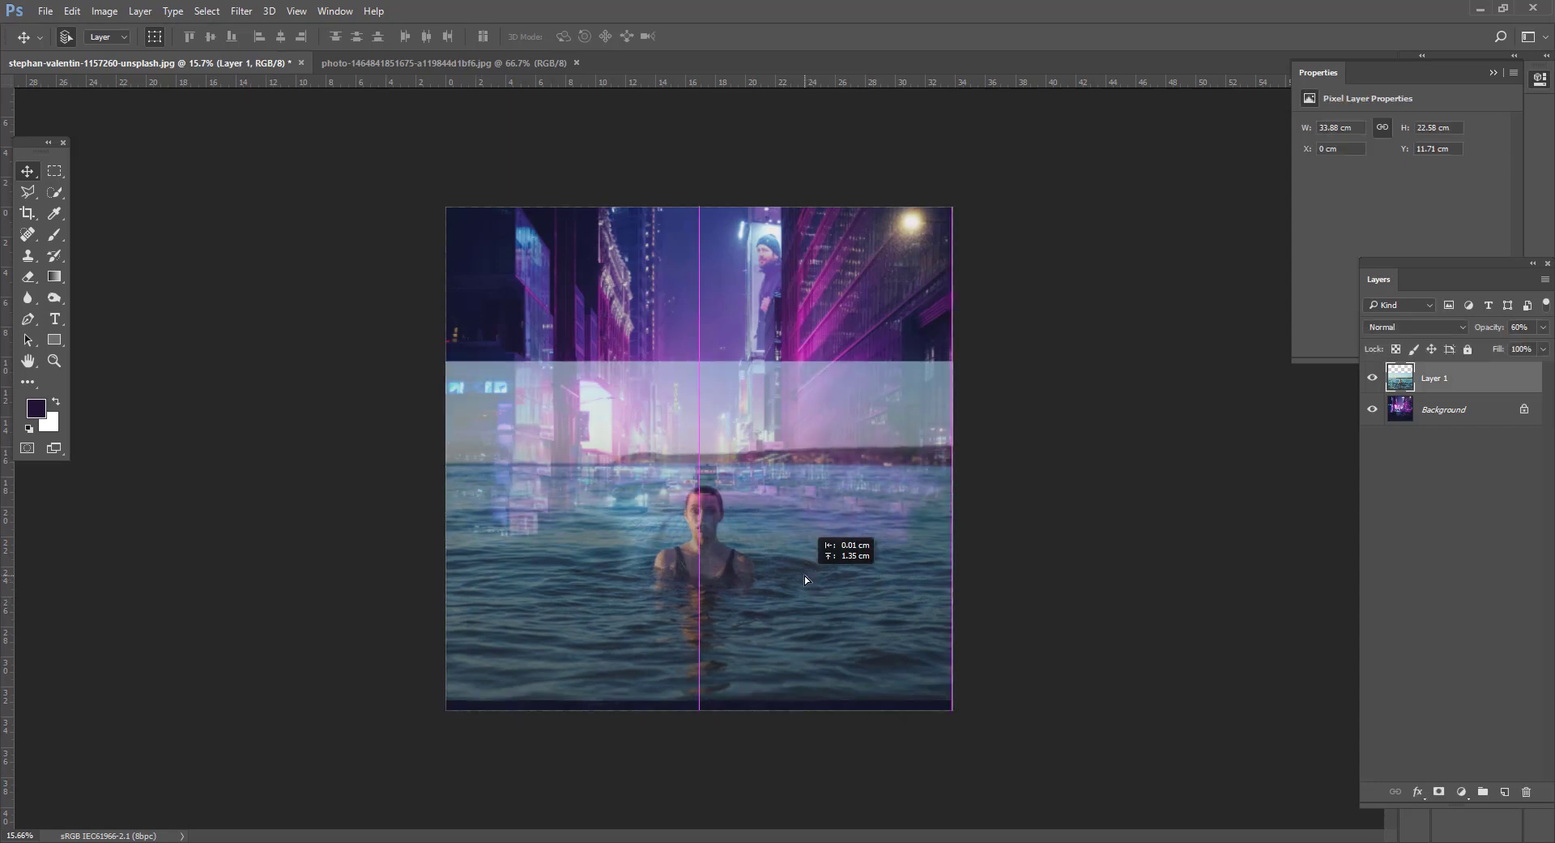
pyautogui.moveTo(946, 694); pyautogui.dragTo(965, 702)
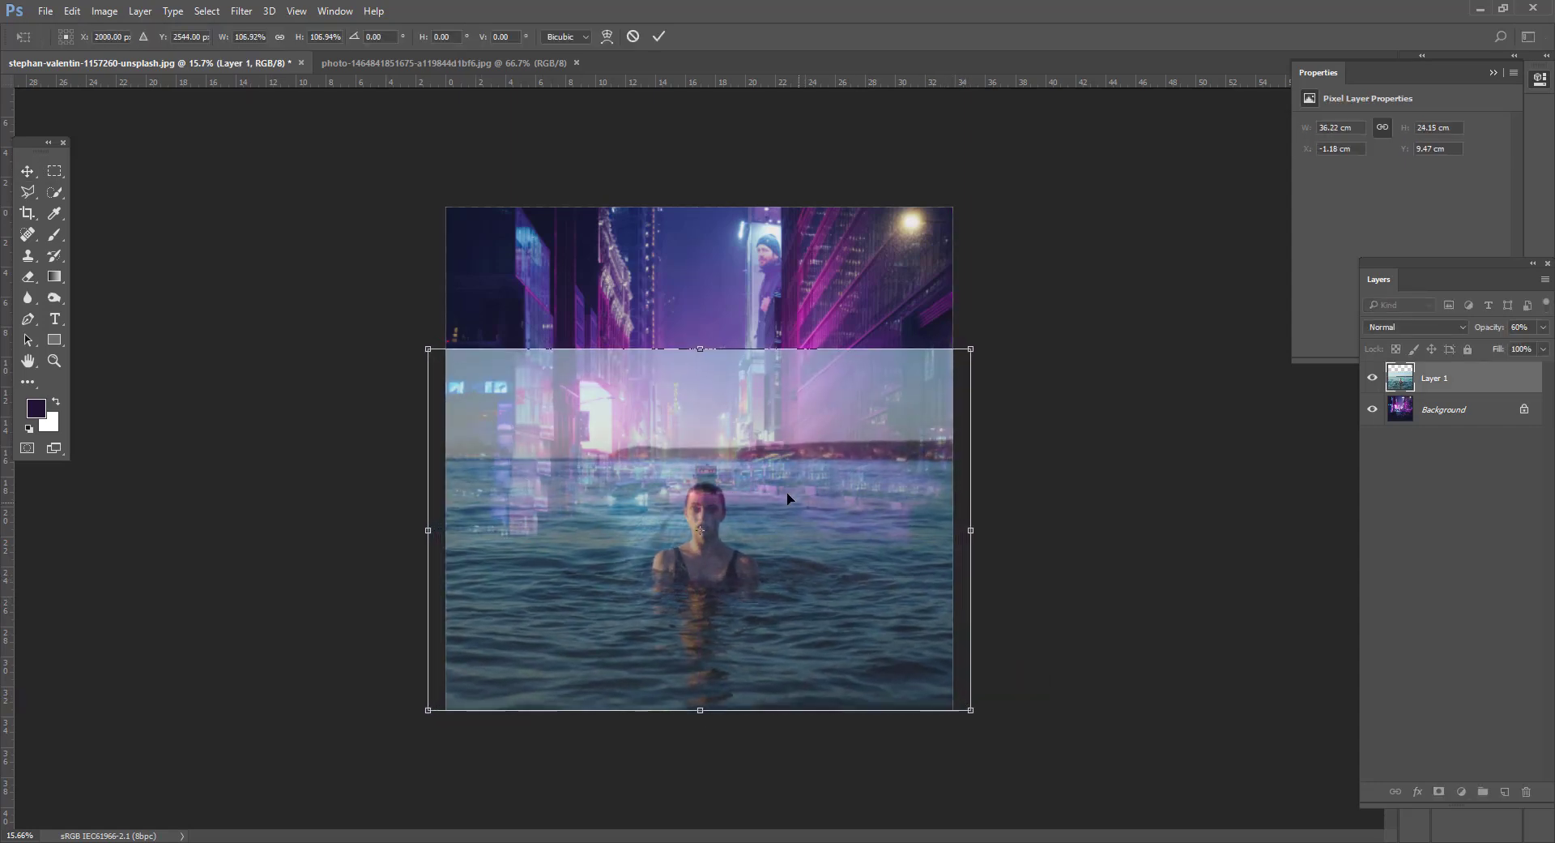
pyautogui.click(659, 37)
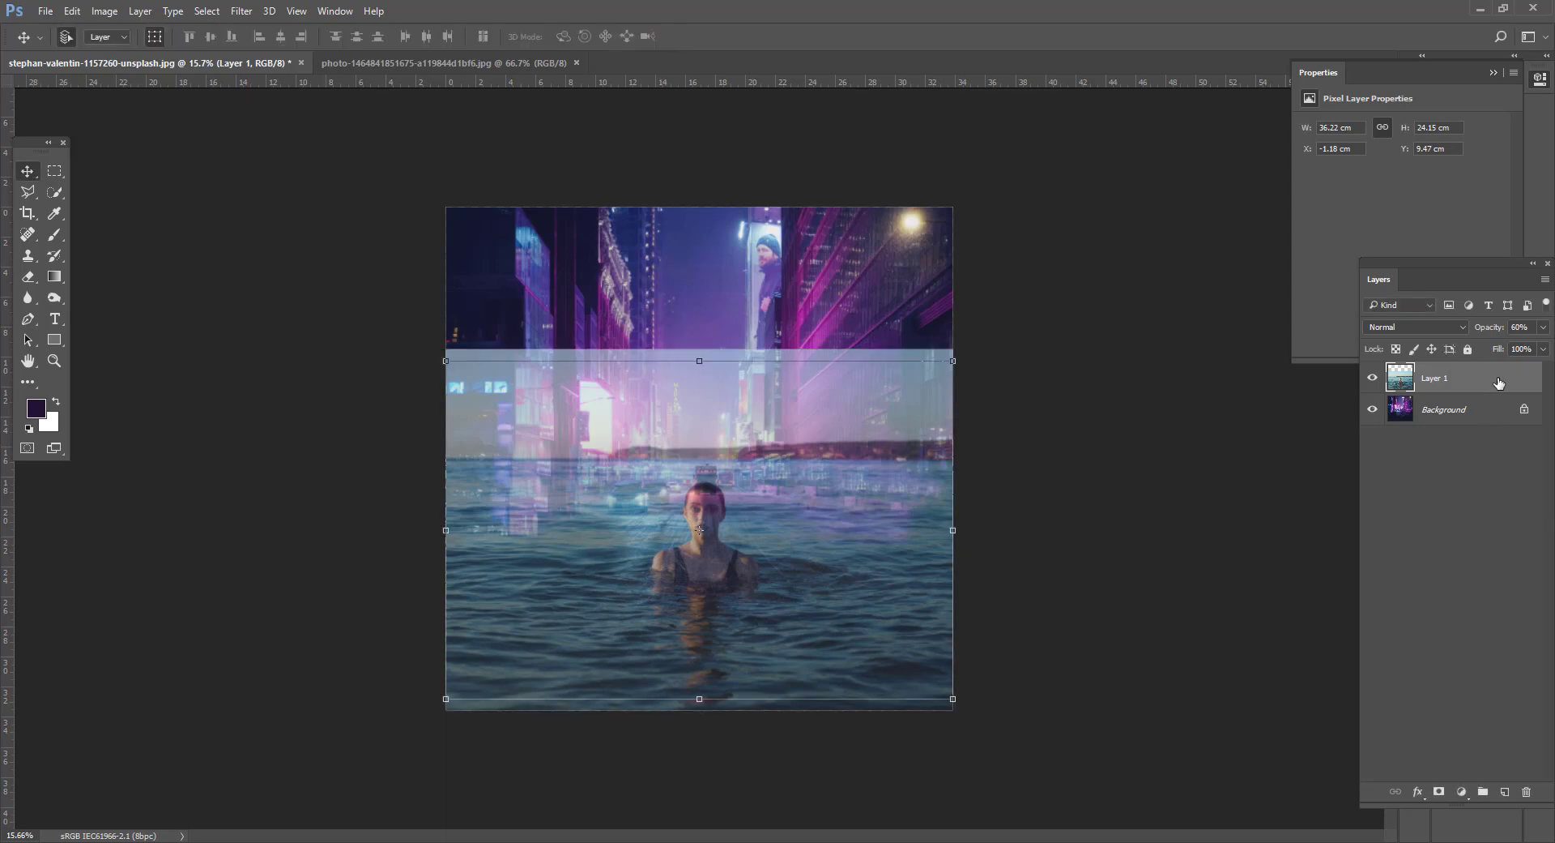
# Restore full opacity, hide the top water copy and add a layer mask to the lower copy
pyautogui.click(1544, 327)
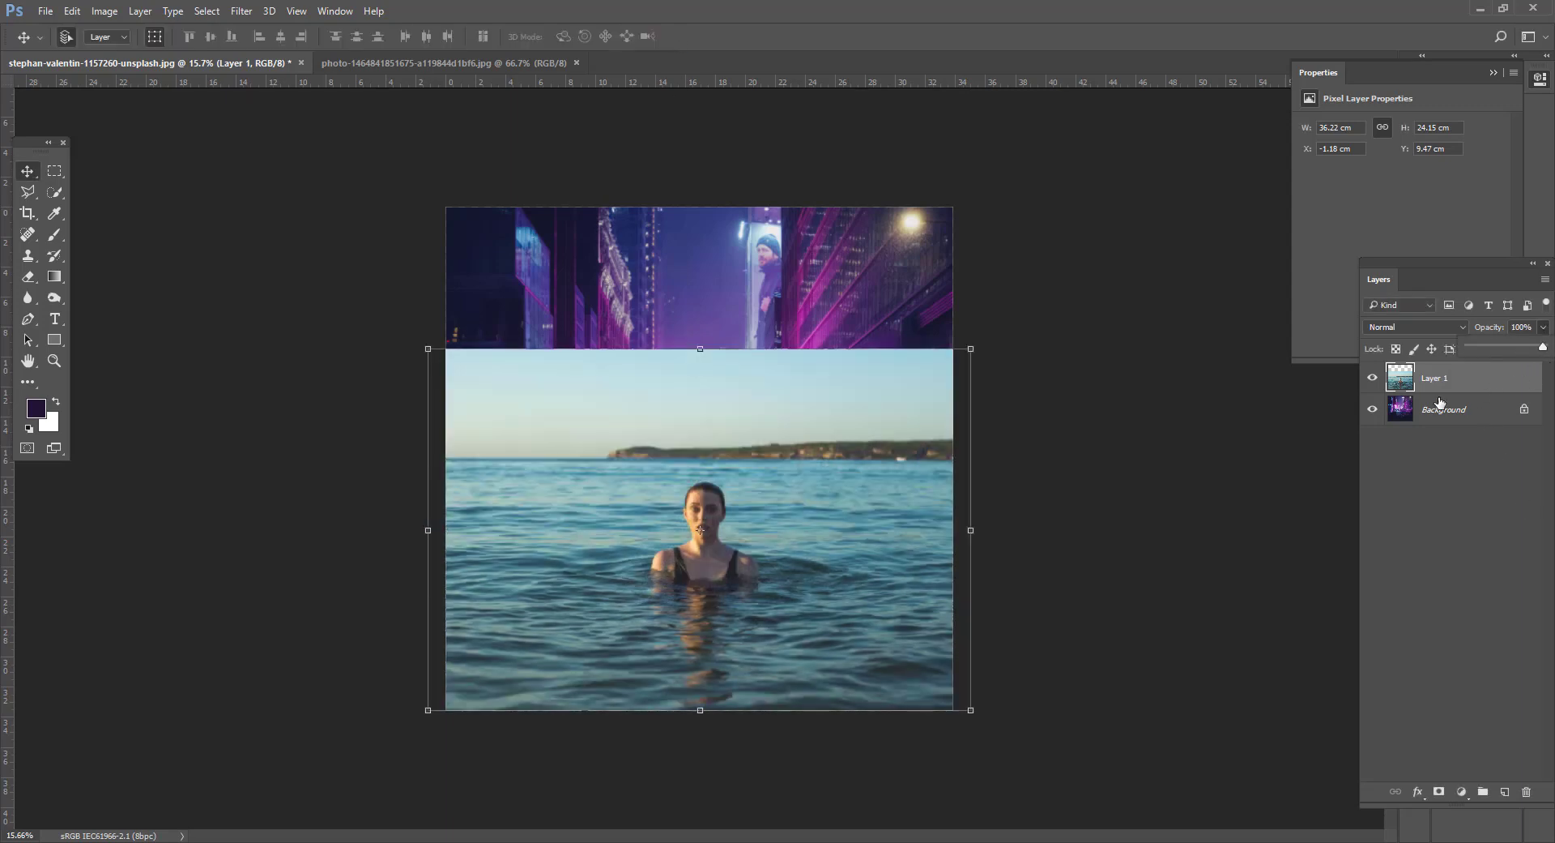
pyautogui.moveTo(1434, 377); pyautogui.dragTo(1504, 792)
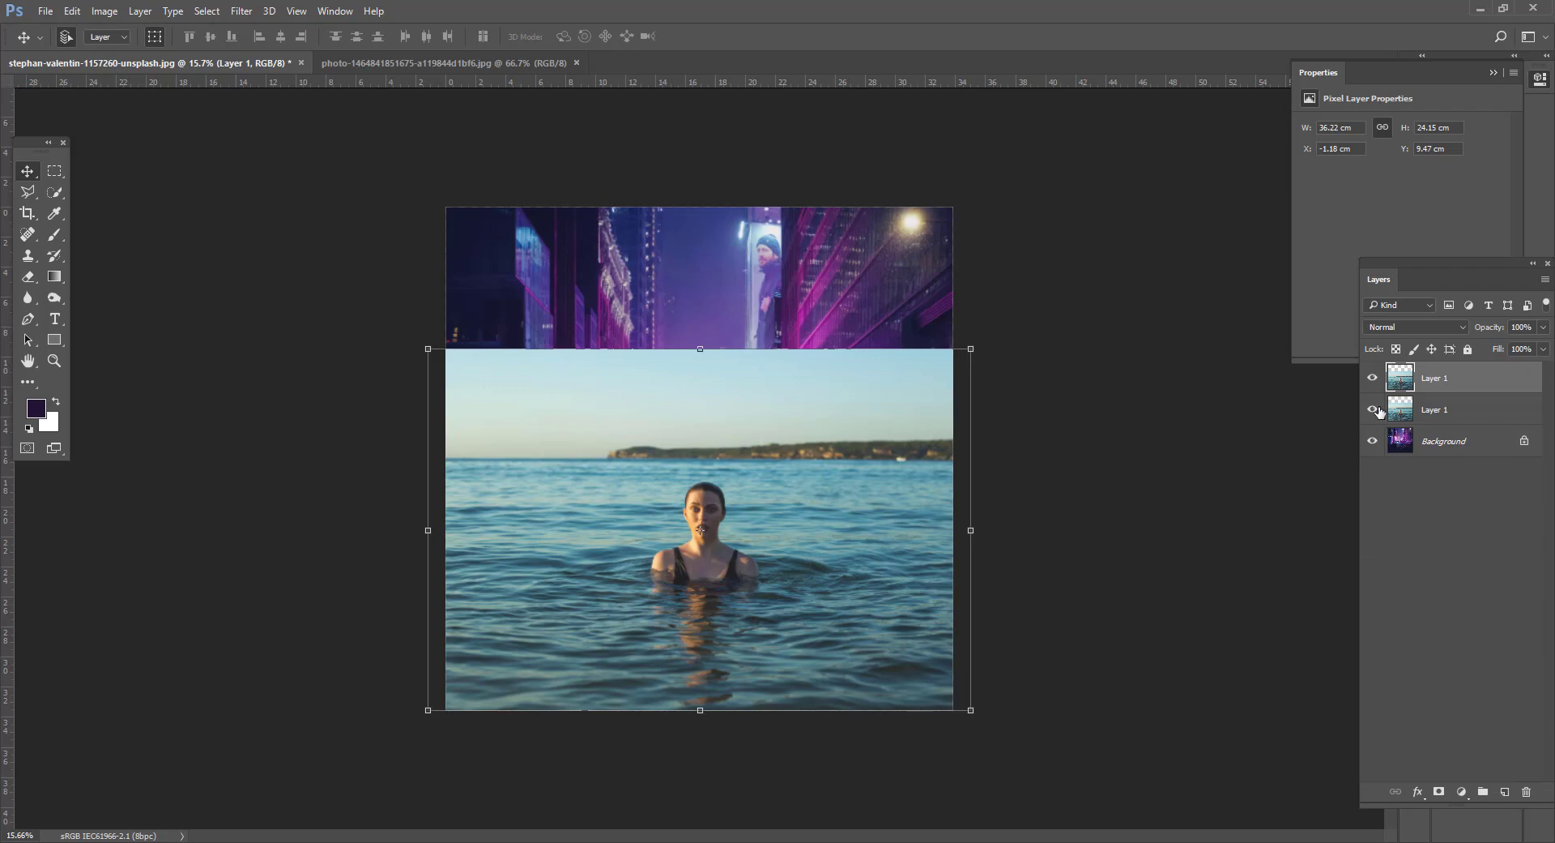
pyautogui.click(1372, 377)
pyautogui.click(1407, 413)
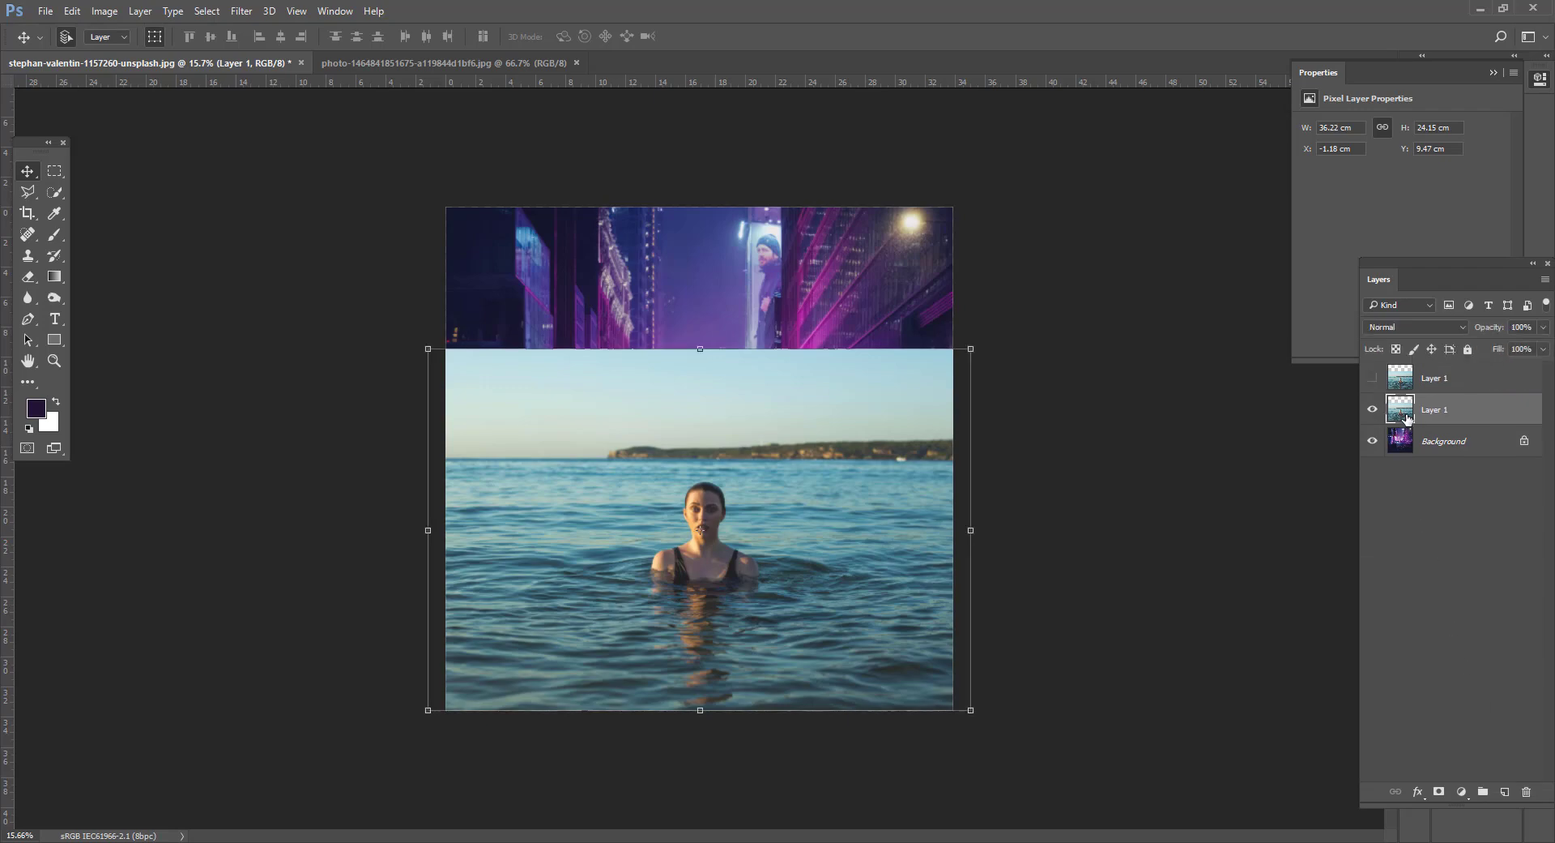
pyautogui.click(1439, 792)
# Set a soft 1102 px brush and paint black on the mask to hide the sky above the water
pyautogui.hotkey('ctrl', '+')
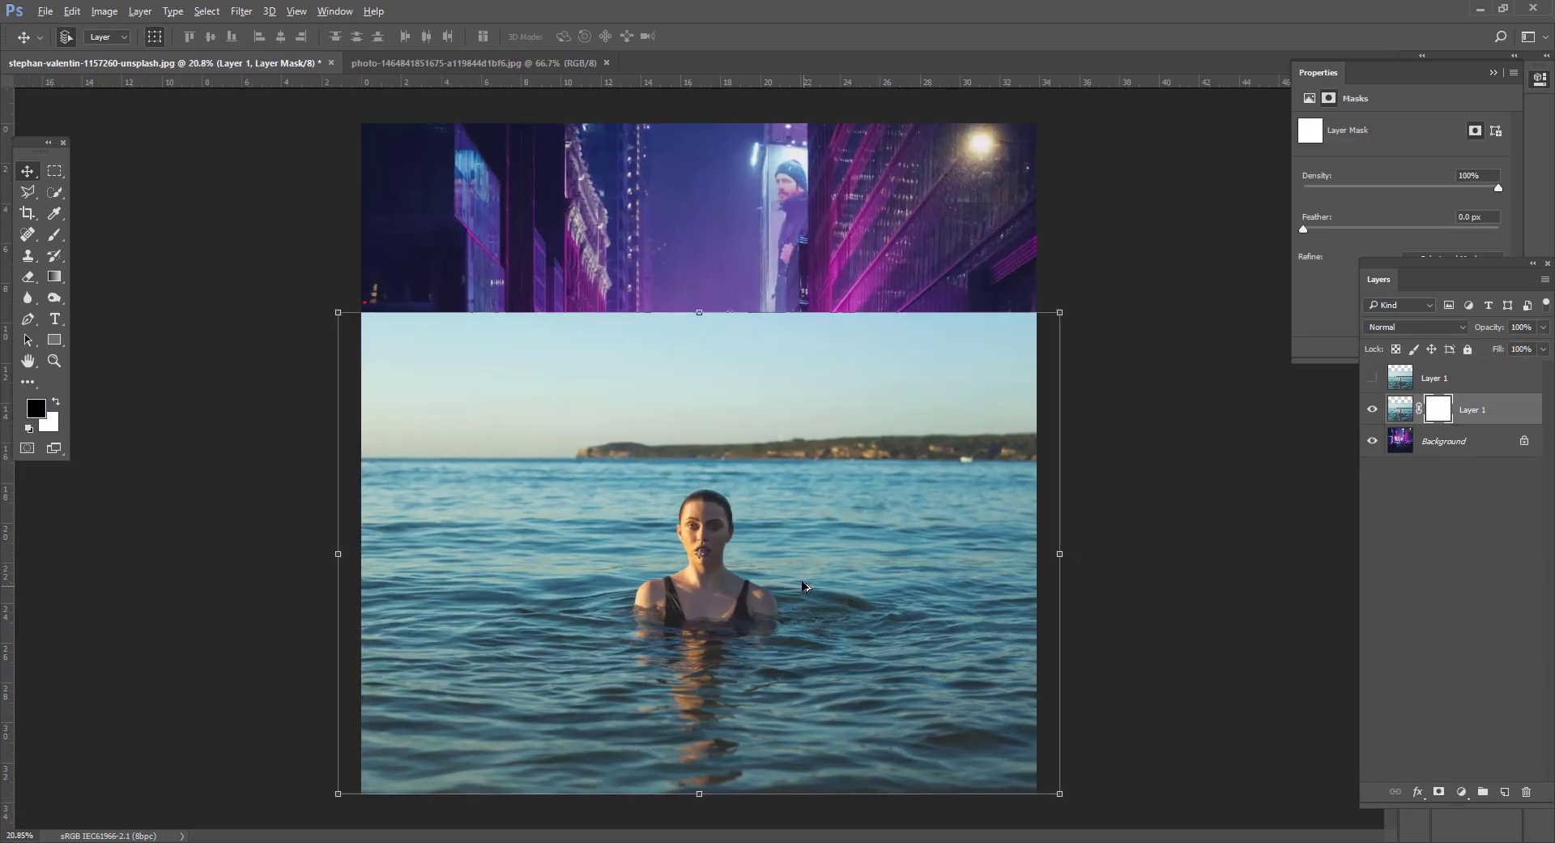
pyautogui.hotkey('ctrl', '-')
pyautogui.click(59, 235)
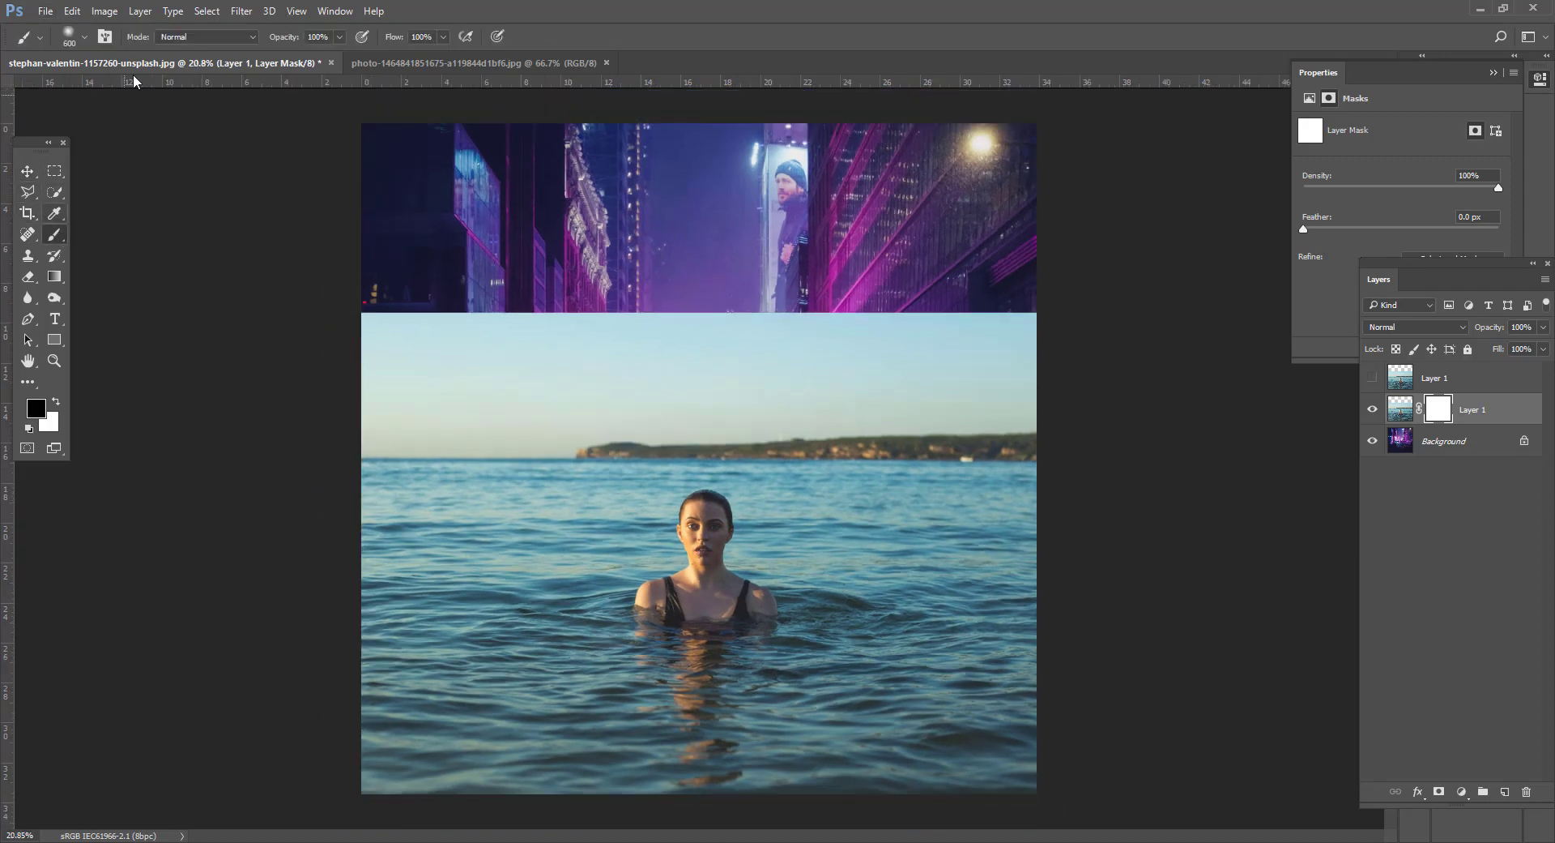
pyautogui.click(84, 36)
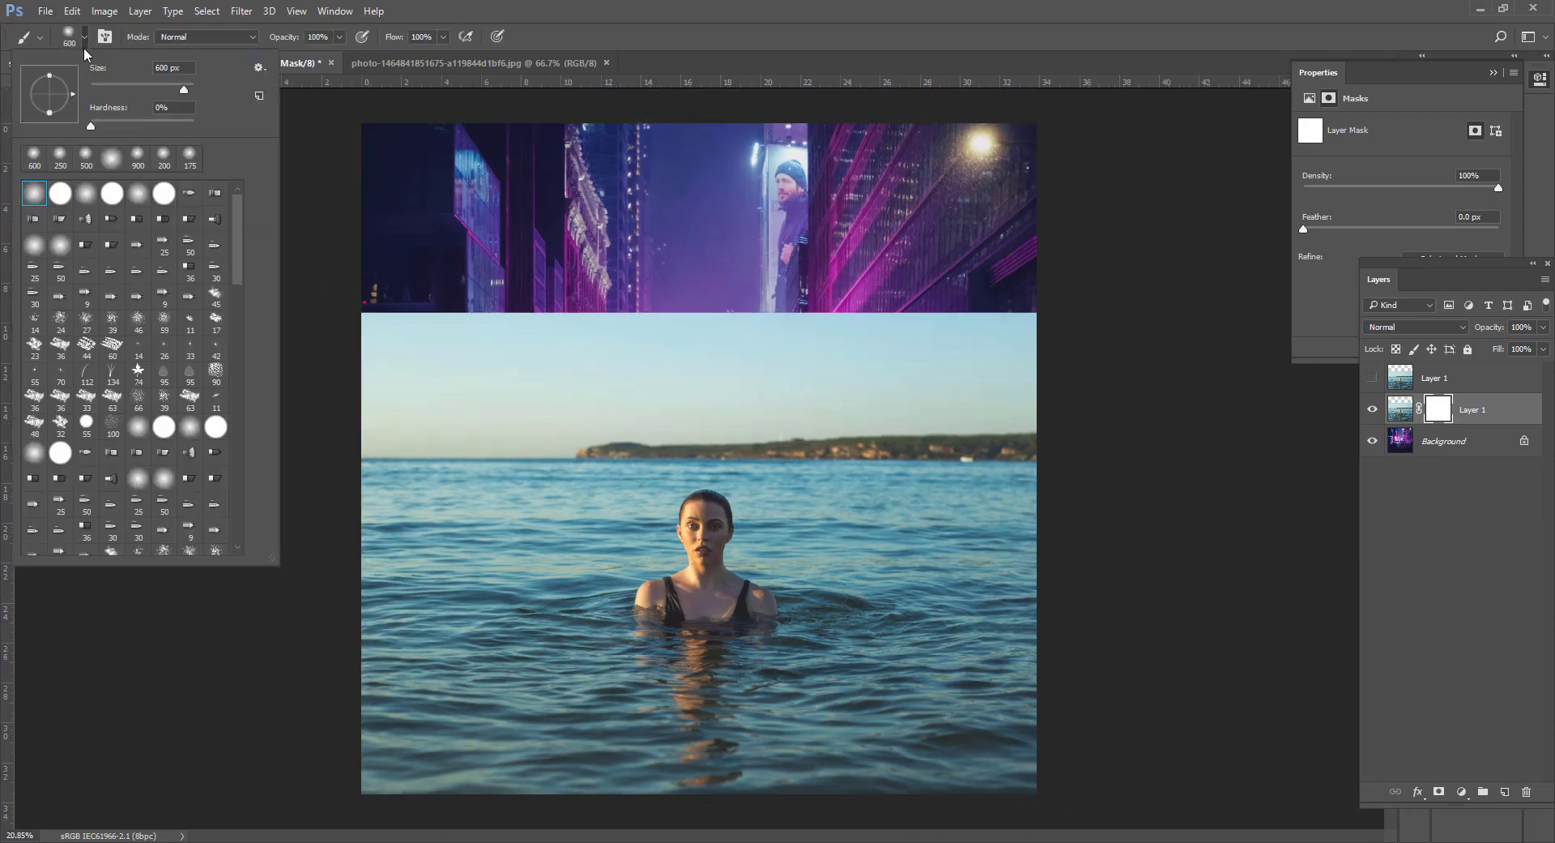
pyautogui.moveTo(184, 94); pyautogui.dragTo(191, 95)
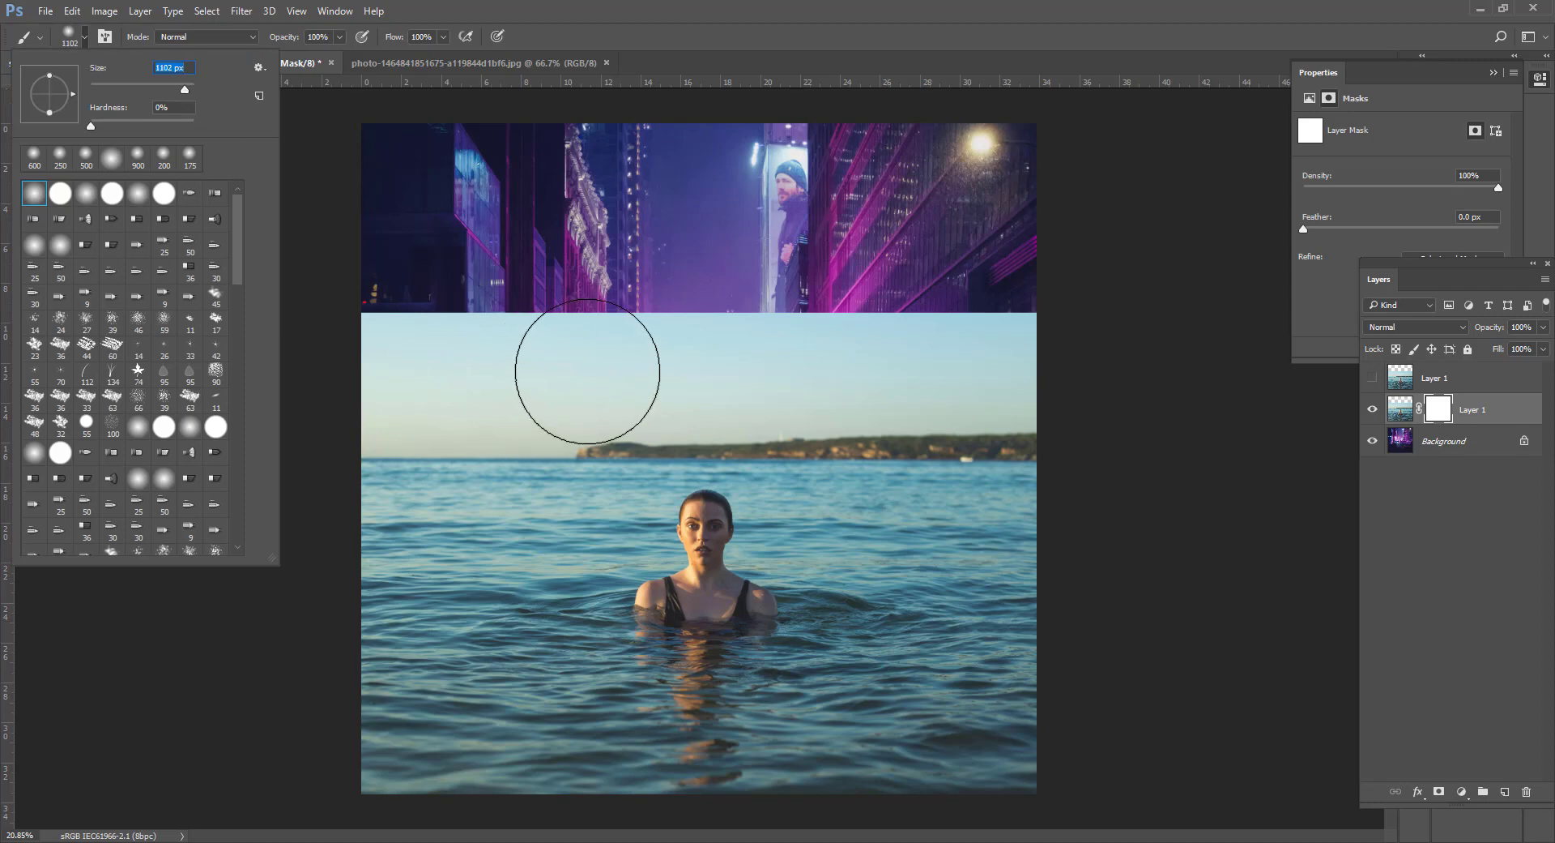
pyautogui.moveTo(559, 377)
pyautogui.mouseDown()
pyautogui.moveTo(687, 378)
pyautogui.moveTo(729, 284)
pyautogui.moveTo(486, 399)
pyautogui.moveTo(485, 432)
pyautogui.moveTo(608, 409)
pyautogui.moveTo(452, 521)
pyautogui.moveTo(364, 538)
pyautogui.moveTo(440, 539)
pyautogui.moveTo(598, 399)
pyautogui.moveTo(681, 295)
pyautogui.moveTo(964, 438)
pyautogui.moveTo(1076, 538)
pyautogui.moveTo(1163, 583)
pyautogui.mouseUp()
# Hide the water over the right waterfront, then try restoring water on the lower-left street and undo it
pyautogui.moveTo(1025, 530); pyautogui.dragTo(1093, 572)
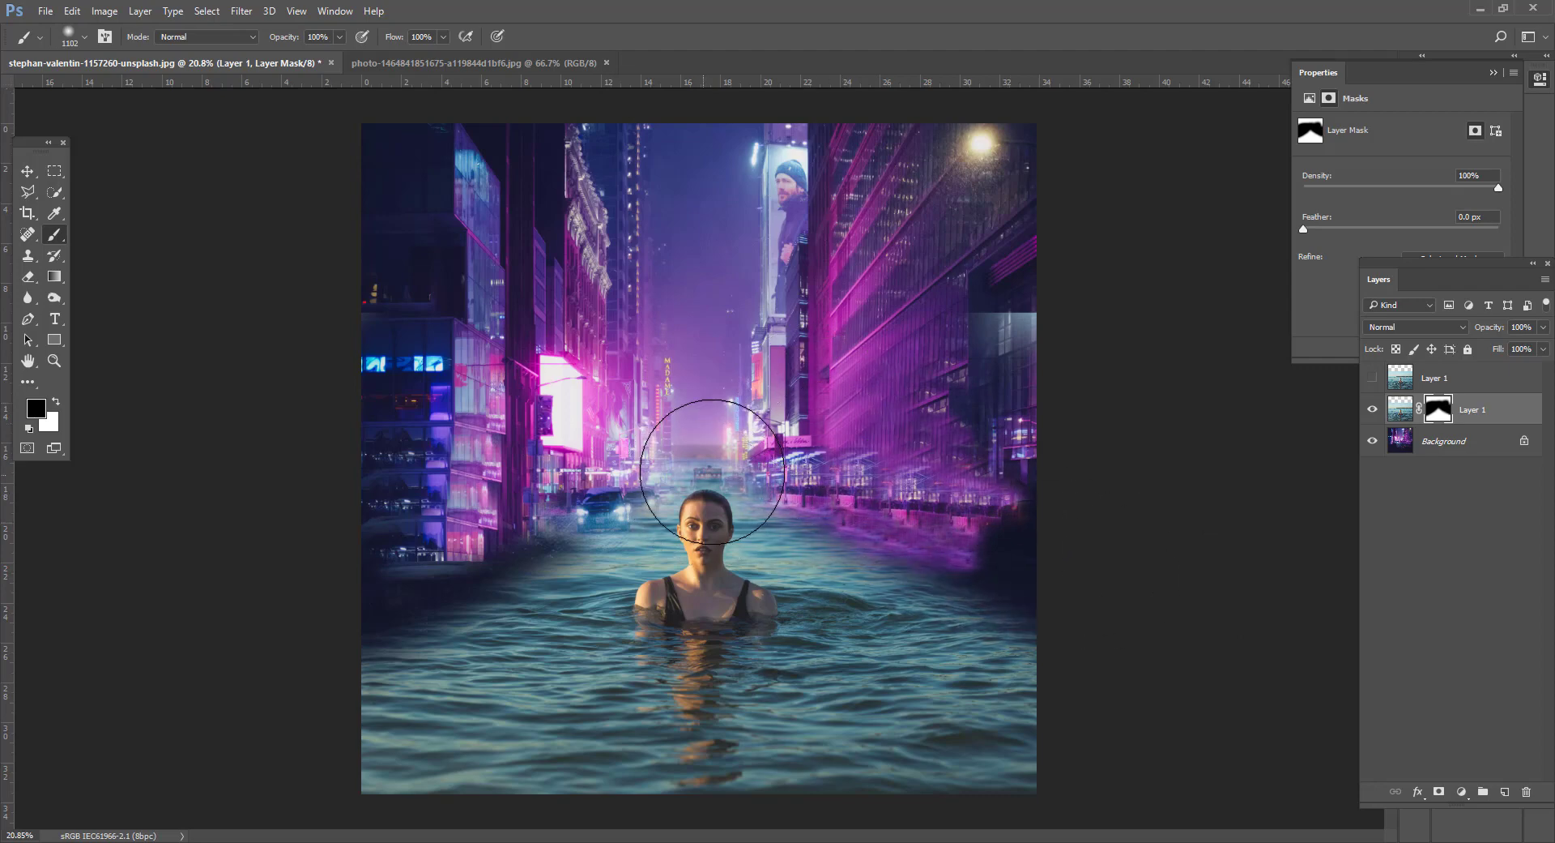
pyautogui.press('[')
pyautogui.press('[')
pyautogui.press('[')
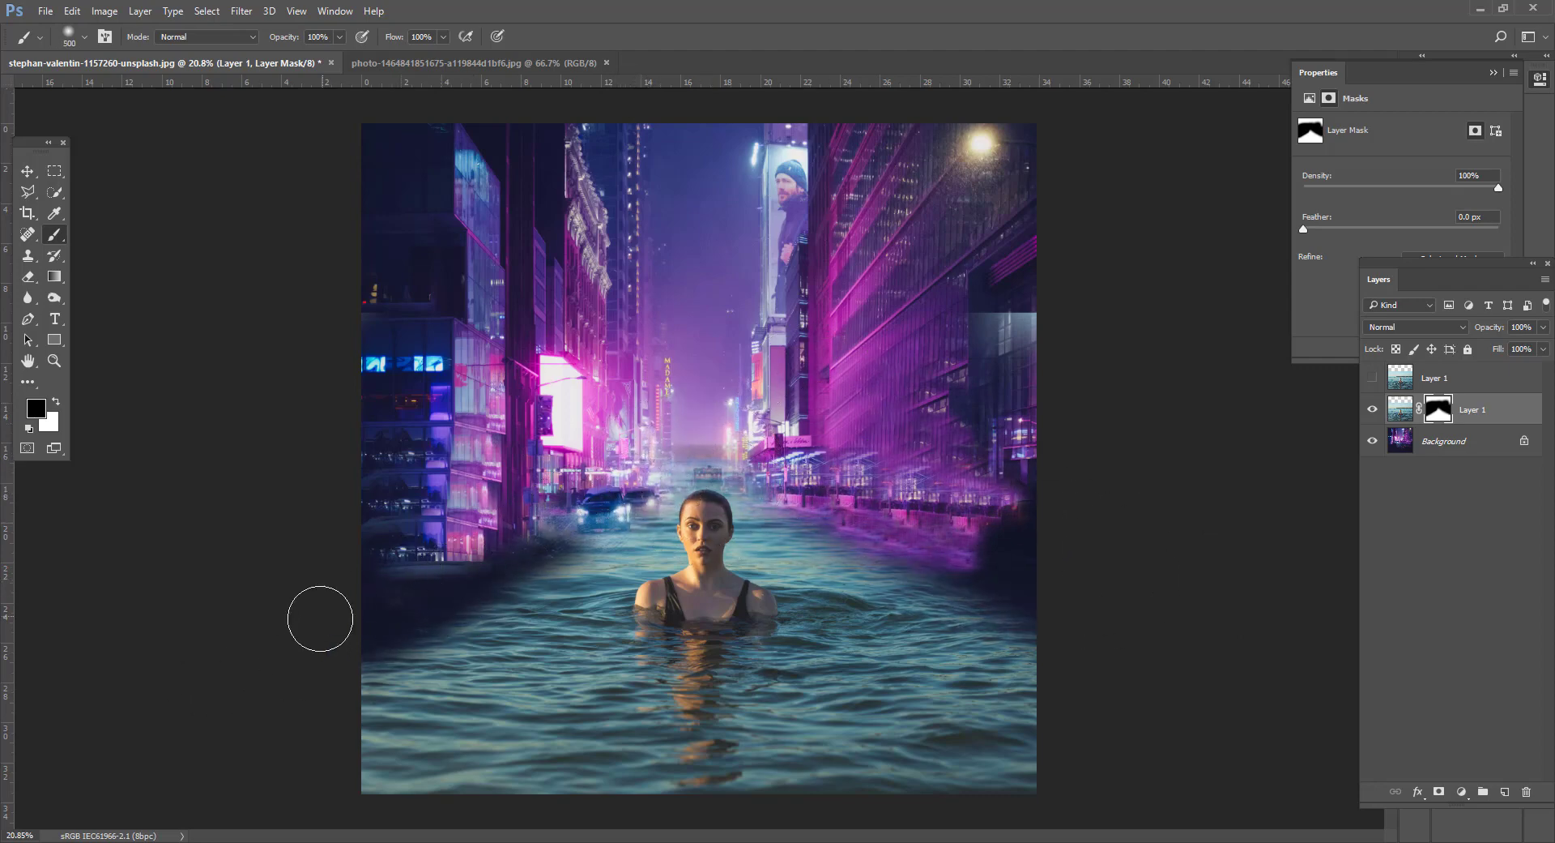
pyautogui.press('x')
pyautogui.moveTo(526, 624)
pyautogui.mouseDown()
pyautogui.moveTo(326, 670)
pyautogui.moveTo(628, 519)
pyautogui.moveTo(604, 526)
pyautogui.moveTo(642, 454)
pyautogui.moveTo(562, 486)
pyautogui.moveTo(572, 550)
pyautogui.moveTo(630, 463)
pyautogui.moveTo(677, 440)
pyautogui.moveTo(698, 437)
pyautogui.moveTo(710, 491)
pyautogui.mouseUp()
pyautogui.hotkey('ctrl', 'z')
# Paint white on the mask to bring water back over the street right of the woman
pyautogui.press('x')
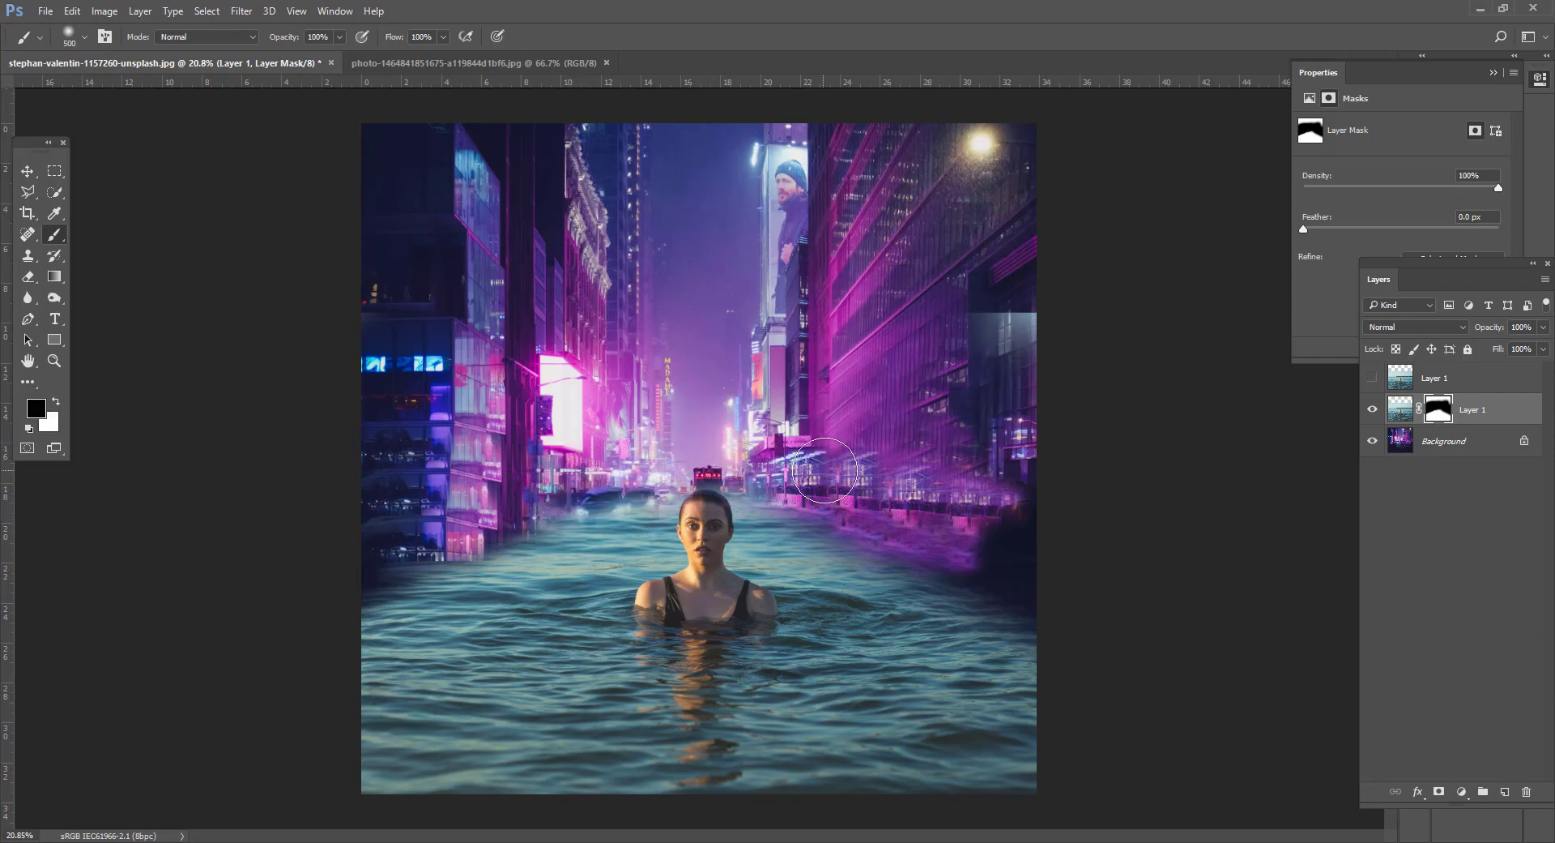
pyautogui.press('x')
pyautogui.moveTo(802, 532)
pyautogui.mouseDown()
pyautogui.moveTo(954, 624)
pyautogui.moveTo(867, 555)
pyautogui.moveTo(954, 597)
pyautogui.mouseUp()
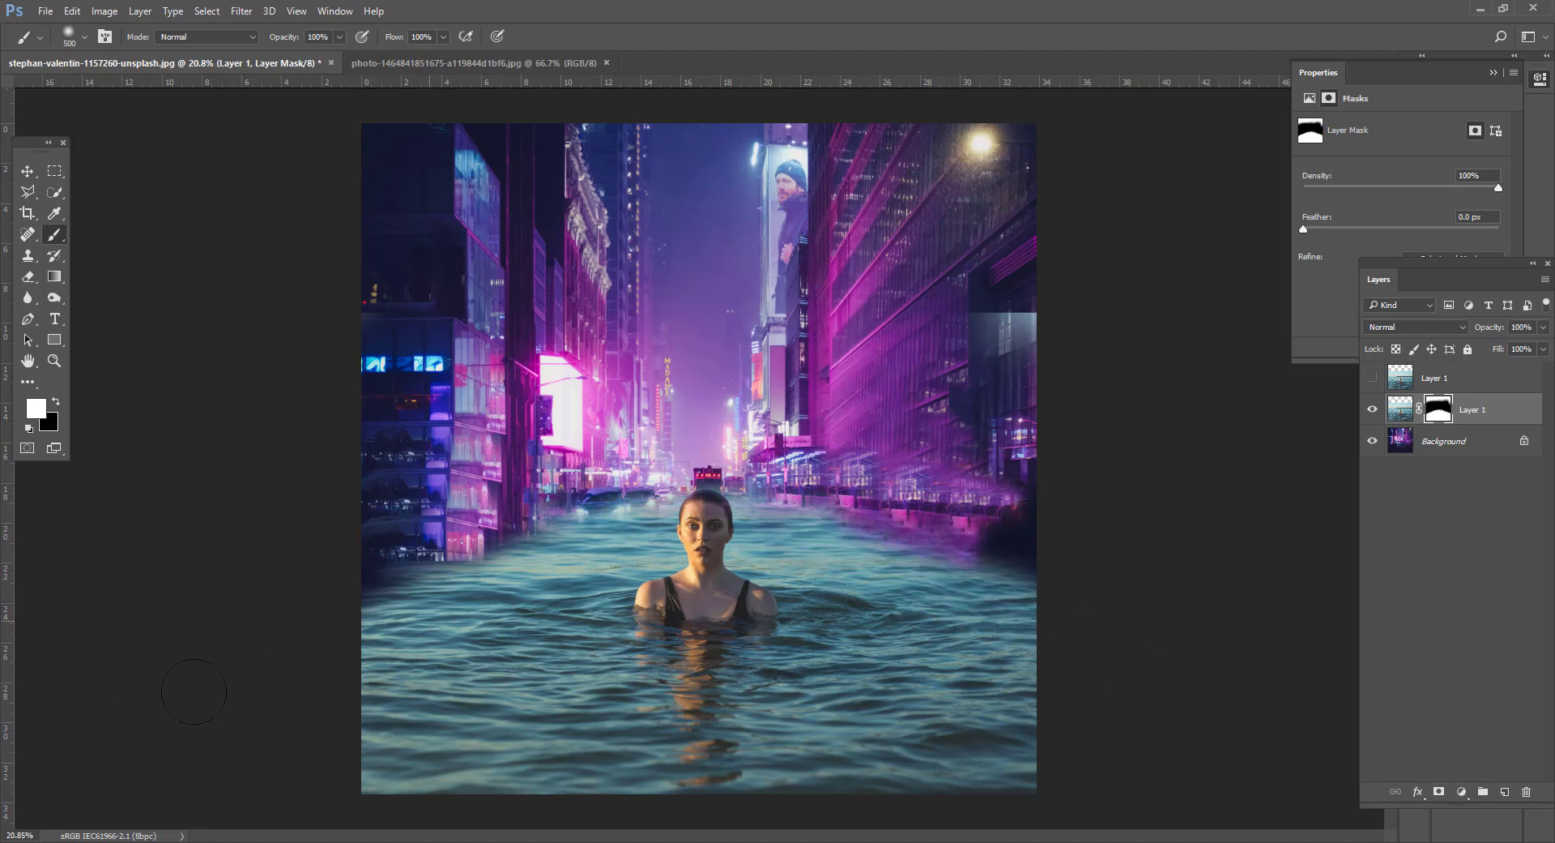
pyautogui.scroll(-1, 306, 607)
pyautogui.scroll(2, 314, 575)
pyautogui.scroll(1, 314, 576)
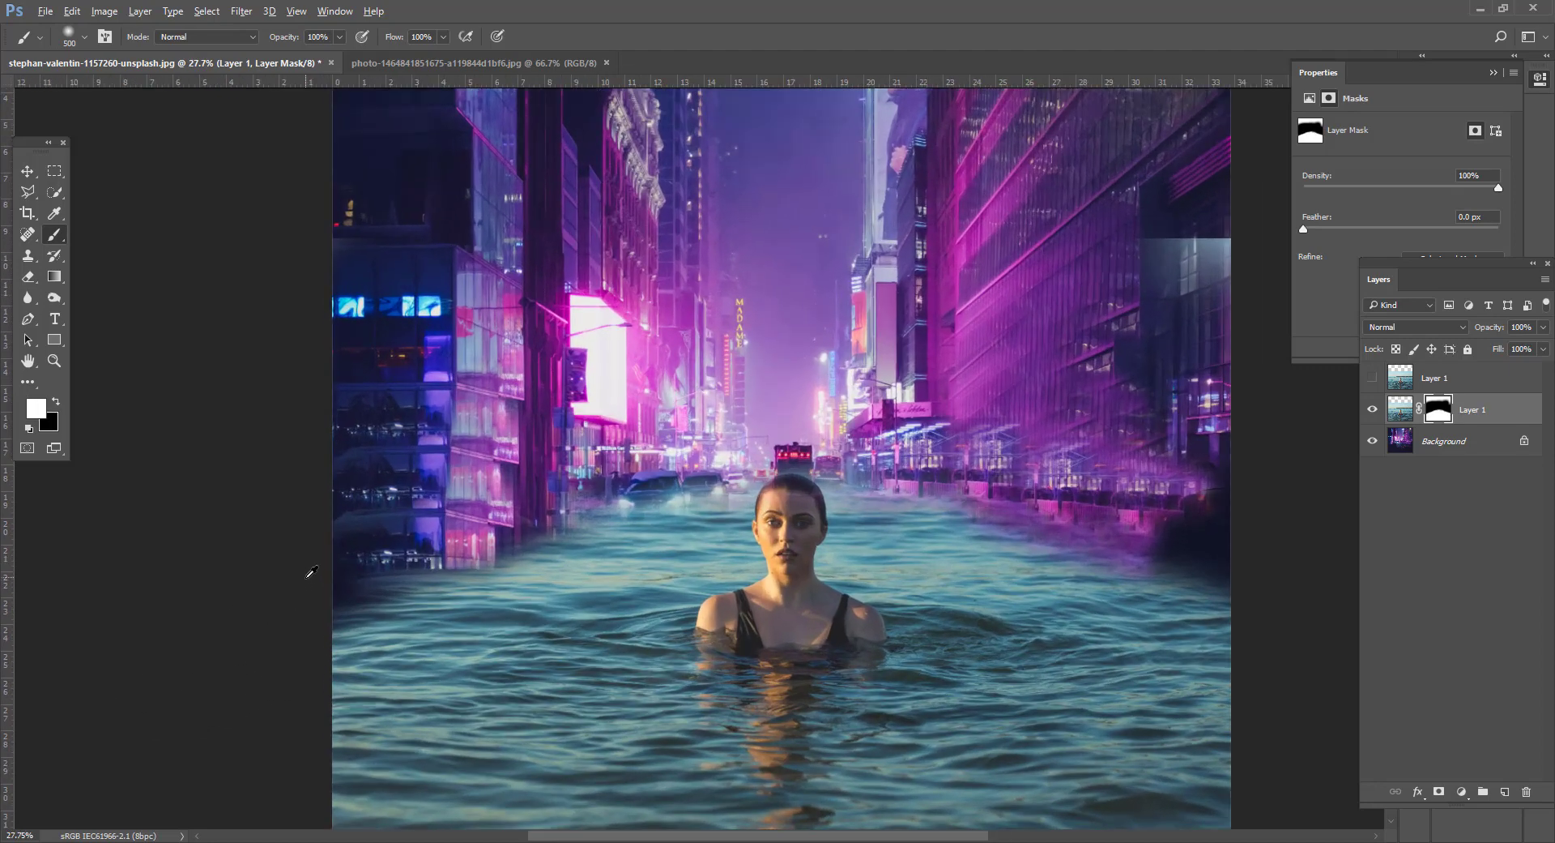
pyautogui.scroll(-2, 314, 575)
# Add a Color Balance layer clipped to the water and adjust its midtones
pyautogui.click(27, 171)
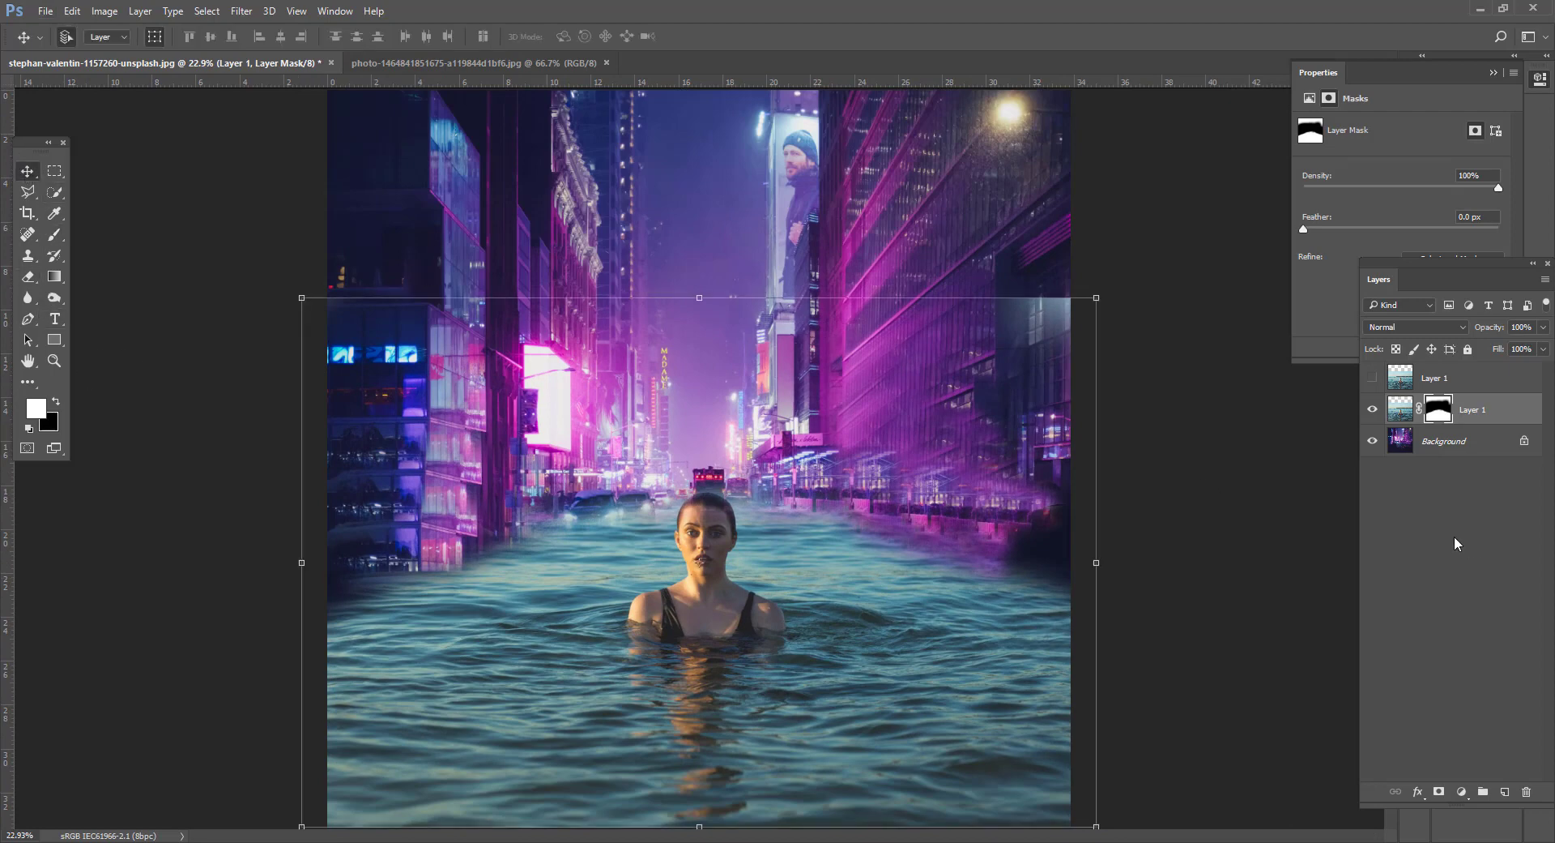
pyautogui.click(1461, 792)
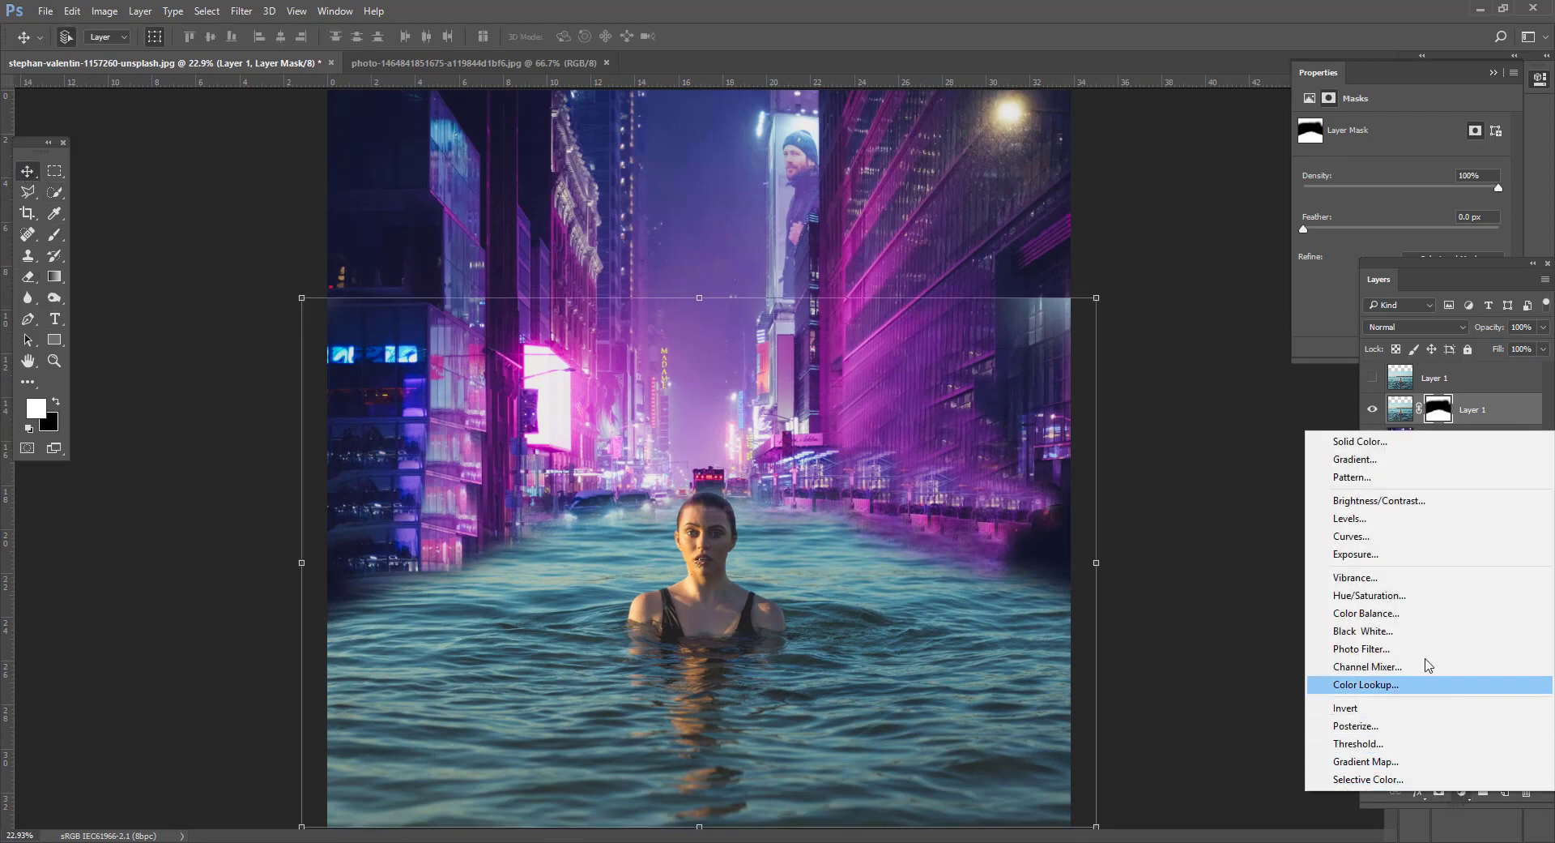
pyautogui.click(1377, 613)
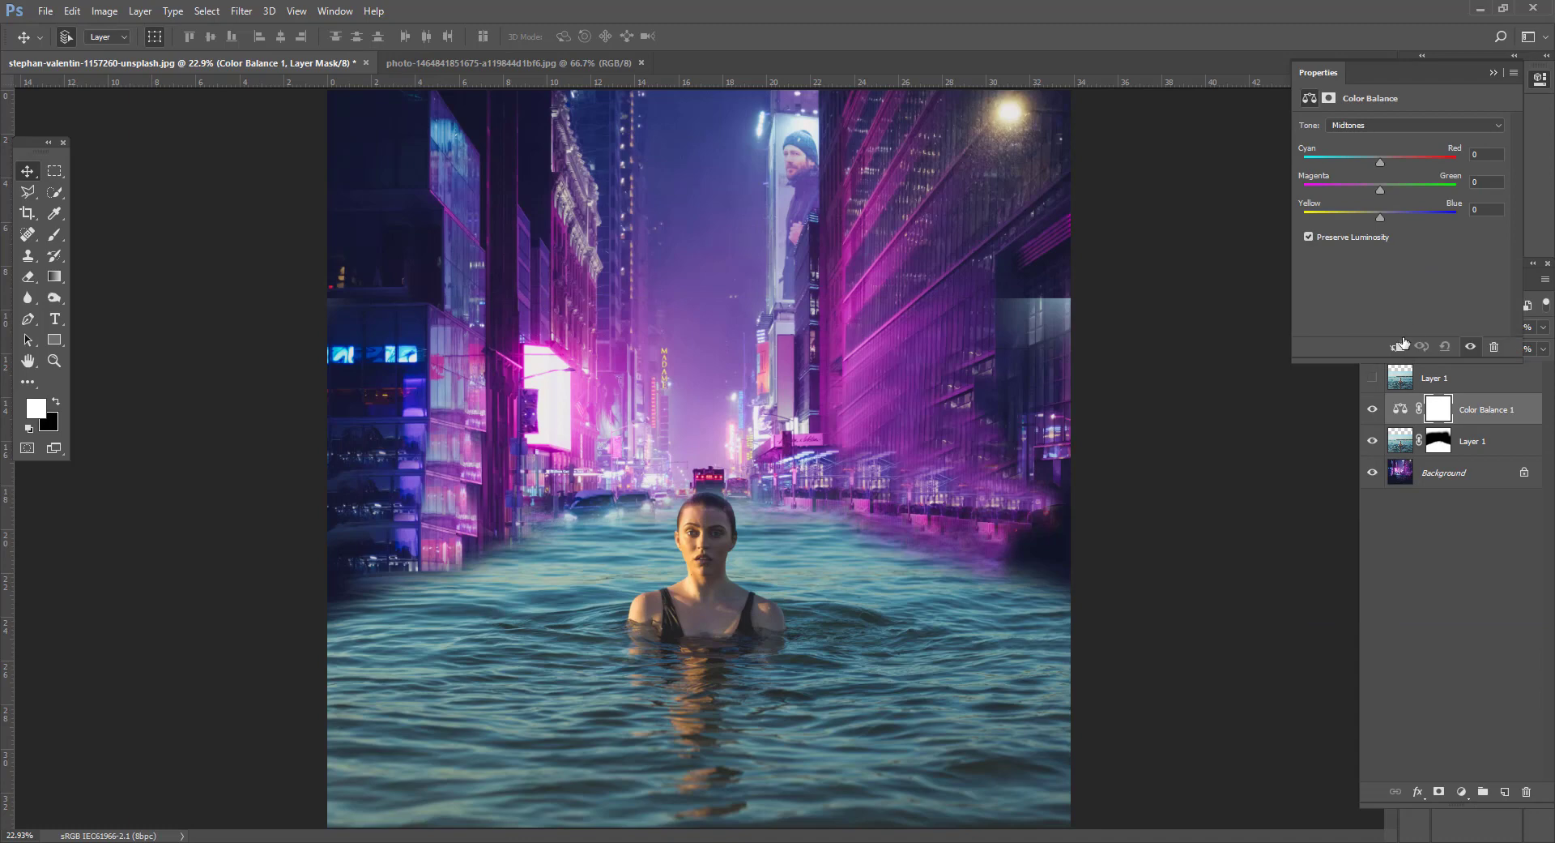
pyautogui.click(1398, 346)
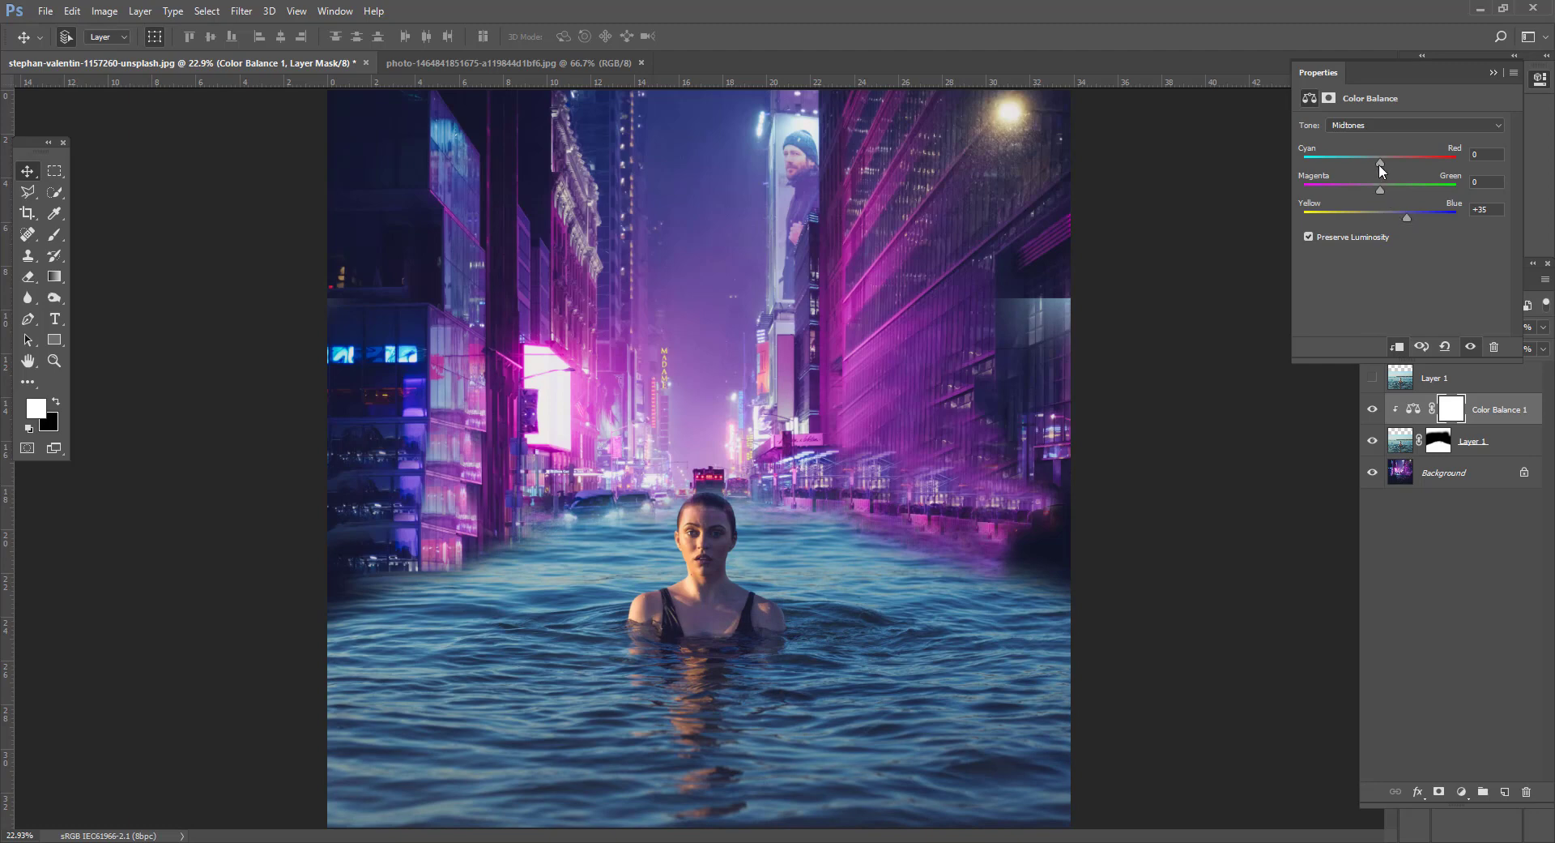
pyautogui.moveTo(1375, 192); pyautogui.dragTo(1369, 192)
# Shift the water's shadows toward magenta and its highlights toward blue and magenta
pyautogui.click(1394, 125)
pyautogui.click(1370, 138)
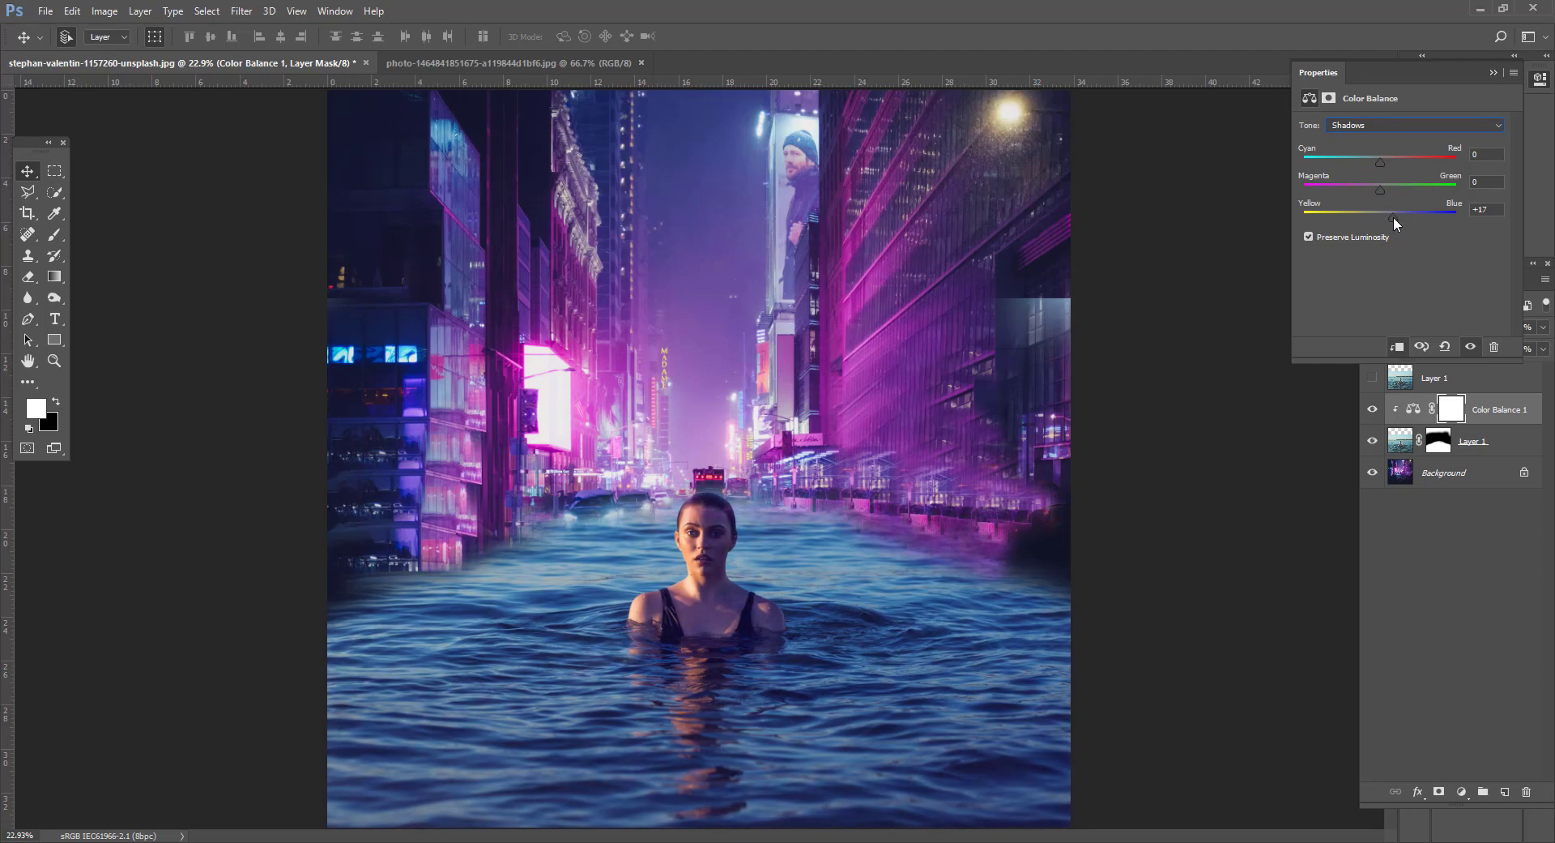
pyautogui.moveTo(1382, 195); pyautogui.dragTo(1386, 162)
pyautogui.click(1385, 125)
pyautogui.click(1357, 159)
pyautogui.moveTo(1380, 219); pyautogui.dragTo(1371, 218)
pyautogui.moveTo(1381, 189)
pyautogui.mouseDown()
pyautogui.moveTo(1358, 190)
pyautogui.moveTo(1392, 160)
pyautogui.mouseUp()
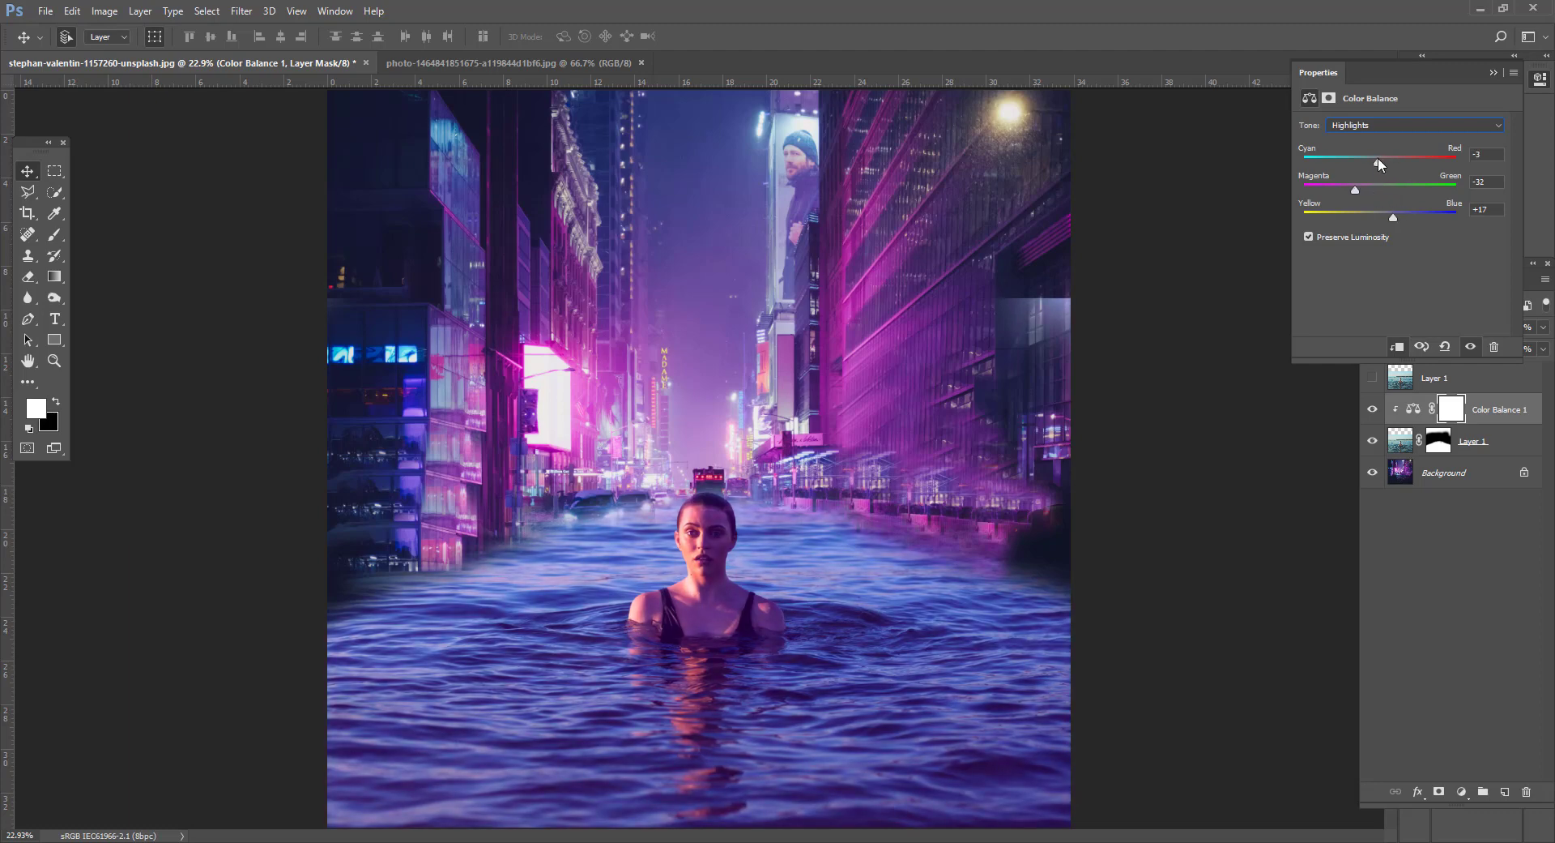
pyautogui.click(1489, 126)
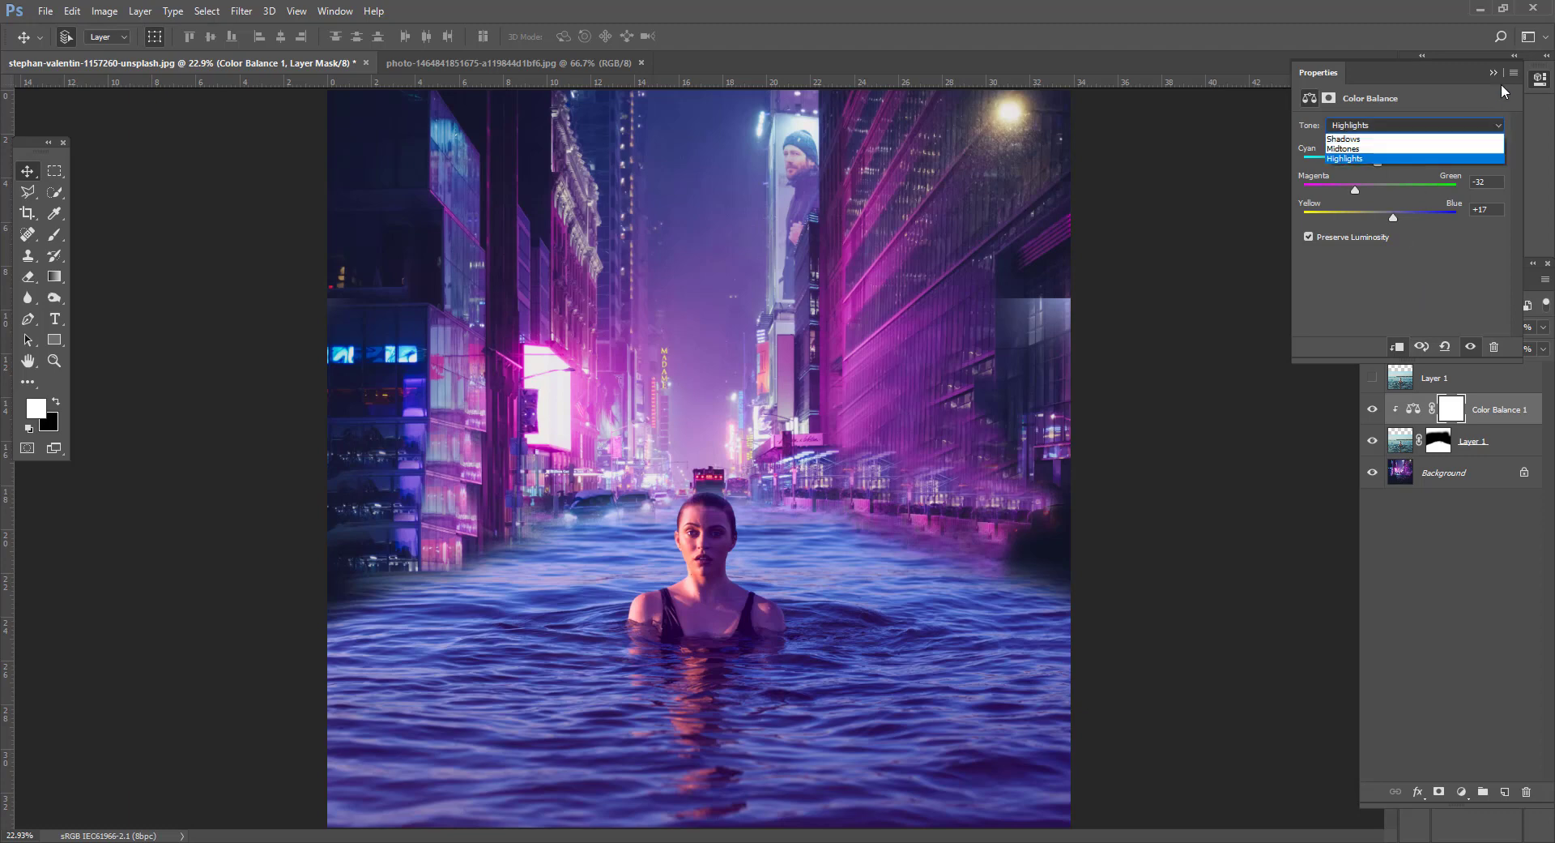
pyautogui.click(1498, 71)
pyautogui.click(1494, 72)
pyautogui.click(1450, 607)
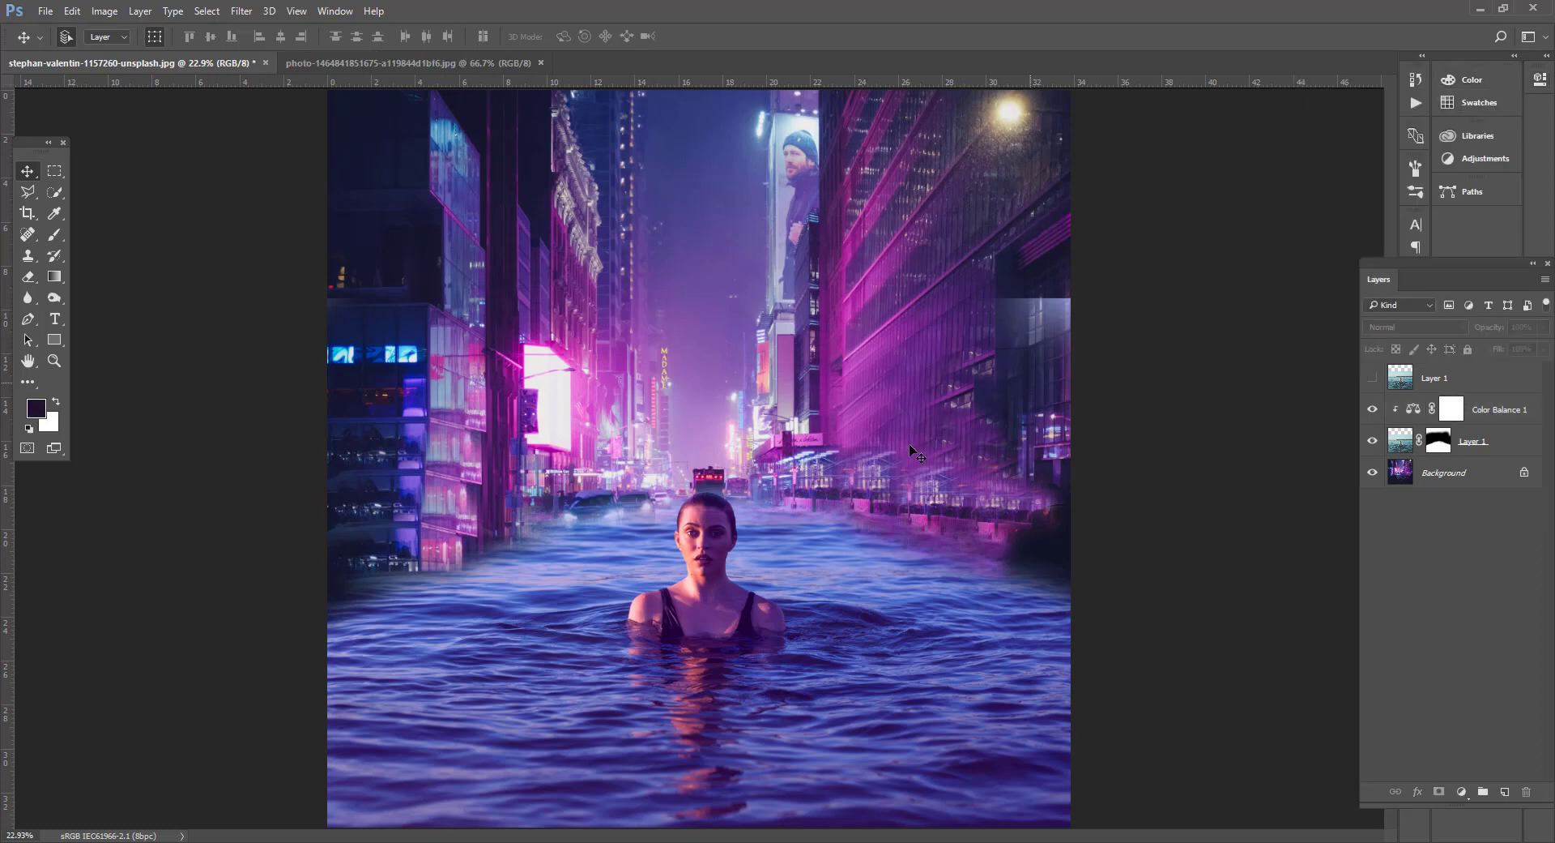
# Merge the water and its Color Balance into Background, then show the swimmer copy
pyautogui.scroll(-3, 856, 584)
pyautogui.scroll(2, 856, 583)
pyautogui.scroll(-1, 855, 583)
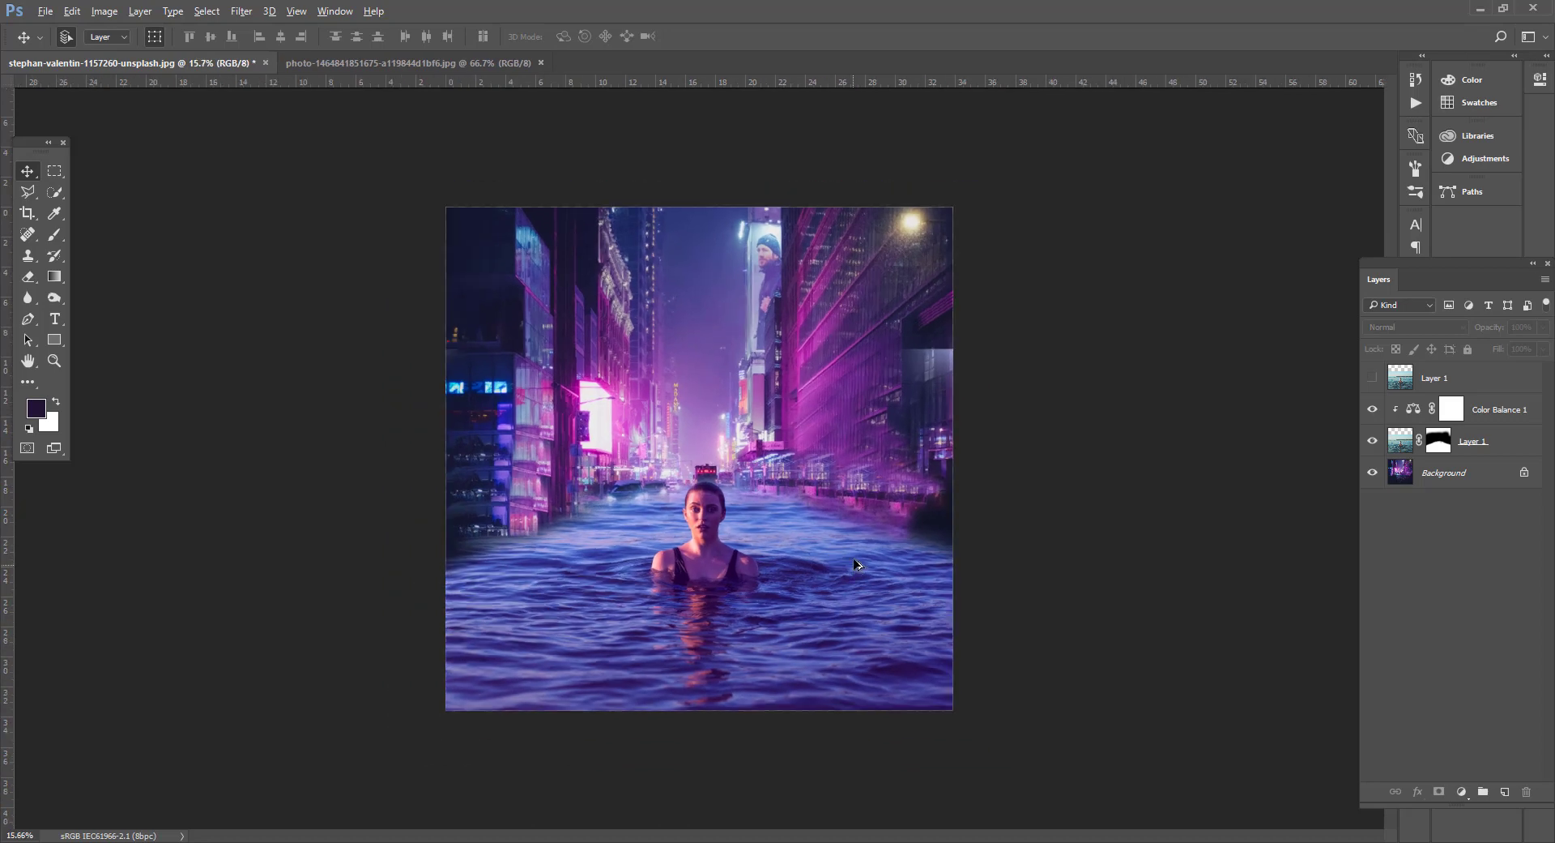
pyautogui.scroll(2, 856, 584)
pyautogui.click(1476, 473)
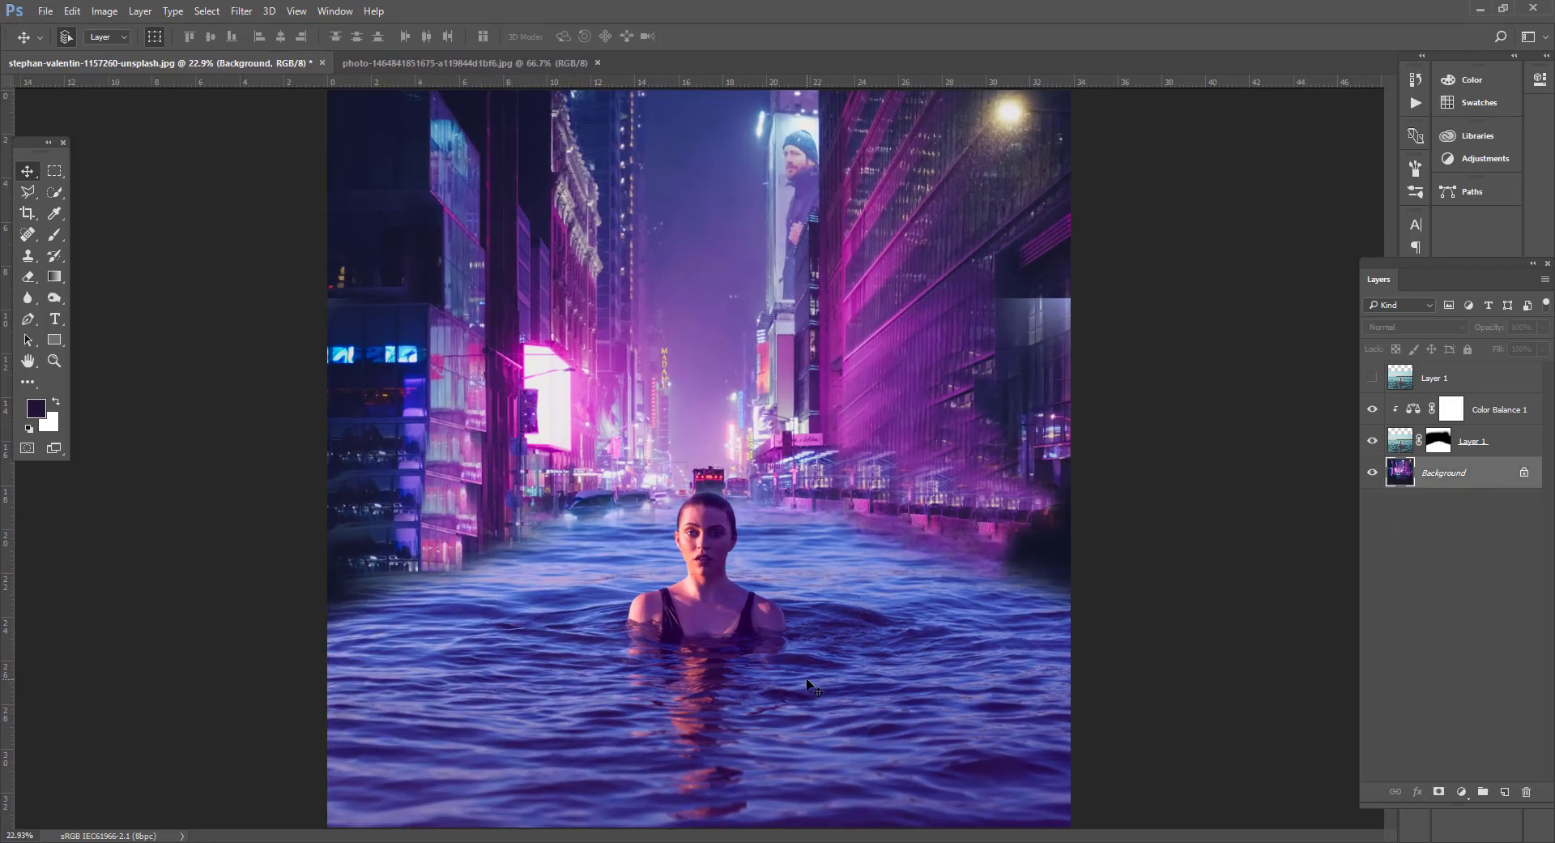
pyautogui.keyDown('ctrl'); pyautogui.click(960, 618); pyautogui.keyUp('ctrl')
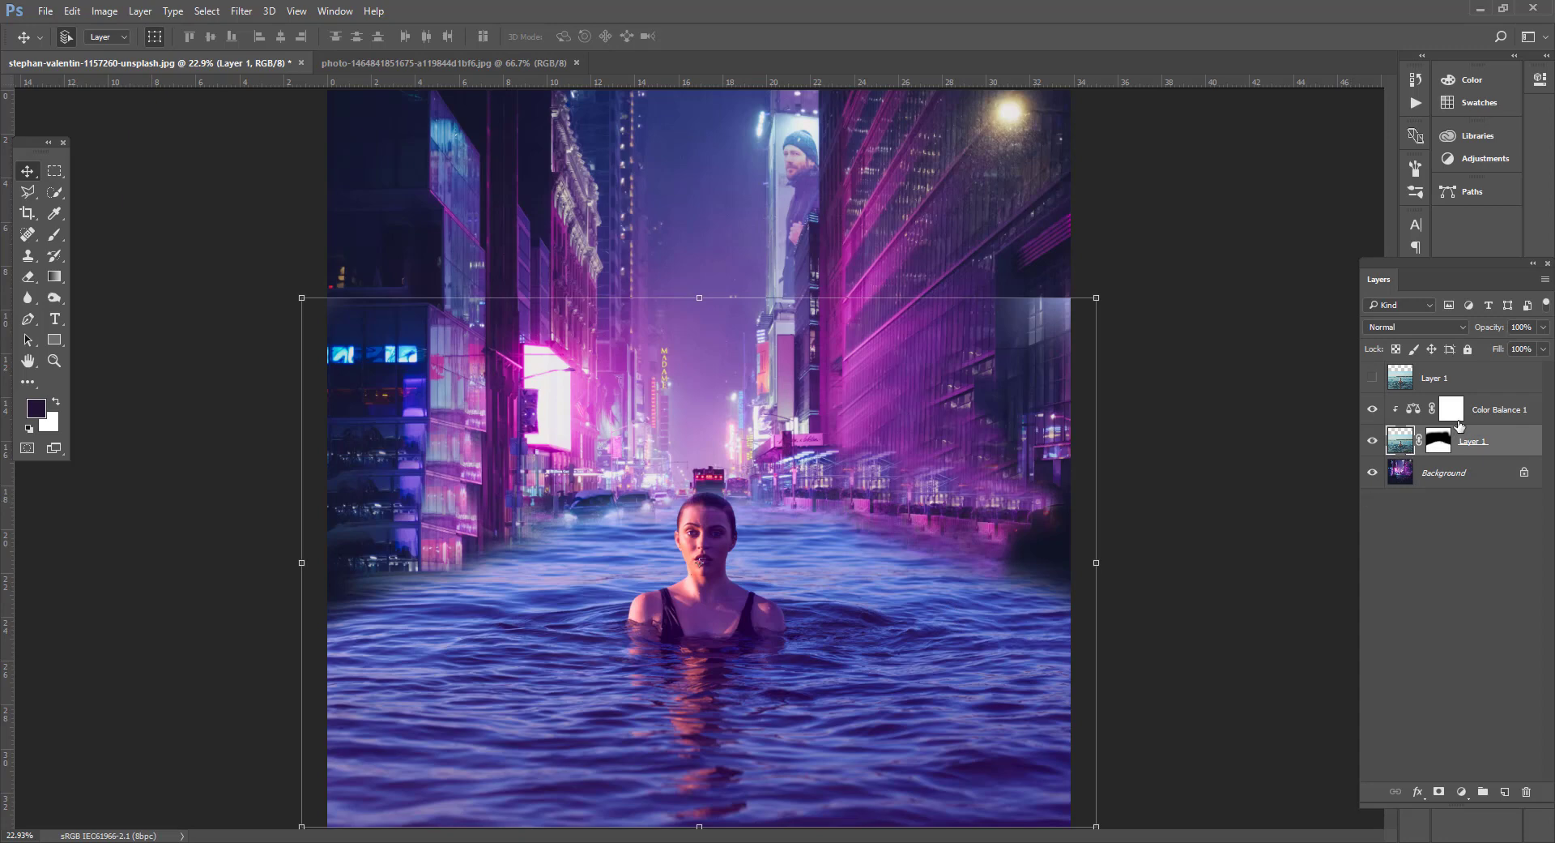
pyautogui.click(1457, 421)
pyautogui.keyDown('shift'); pyautogui.click(1476, 473); pyautogui.keyUp('shift')
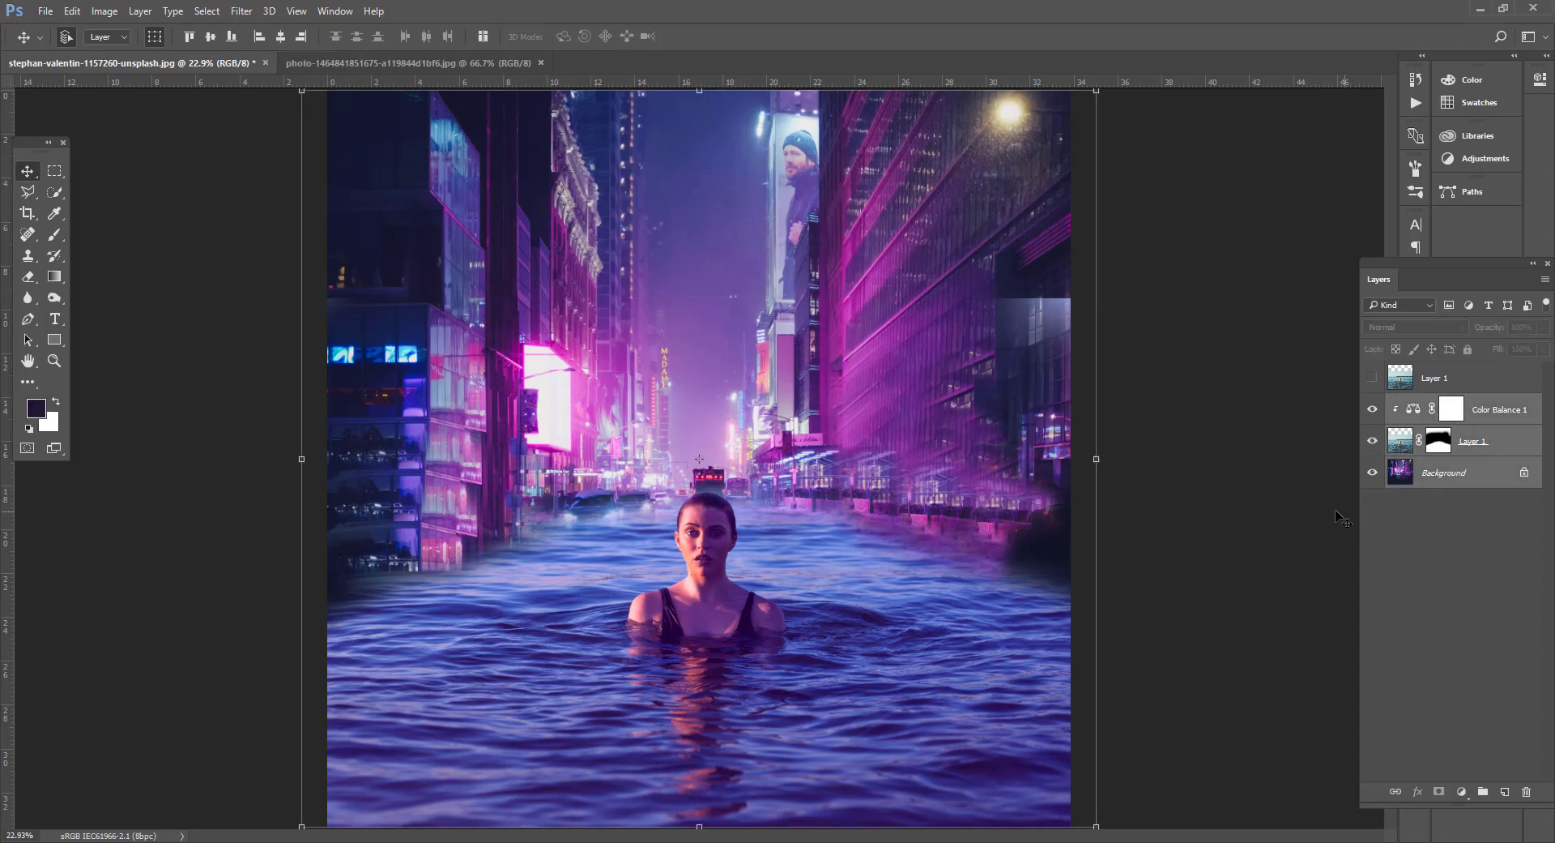
pyautogui.hotkey('ctrl', 'e')
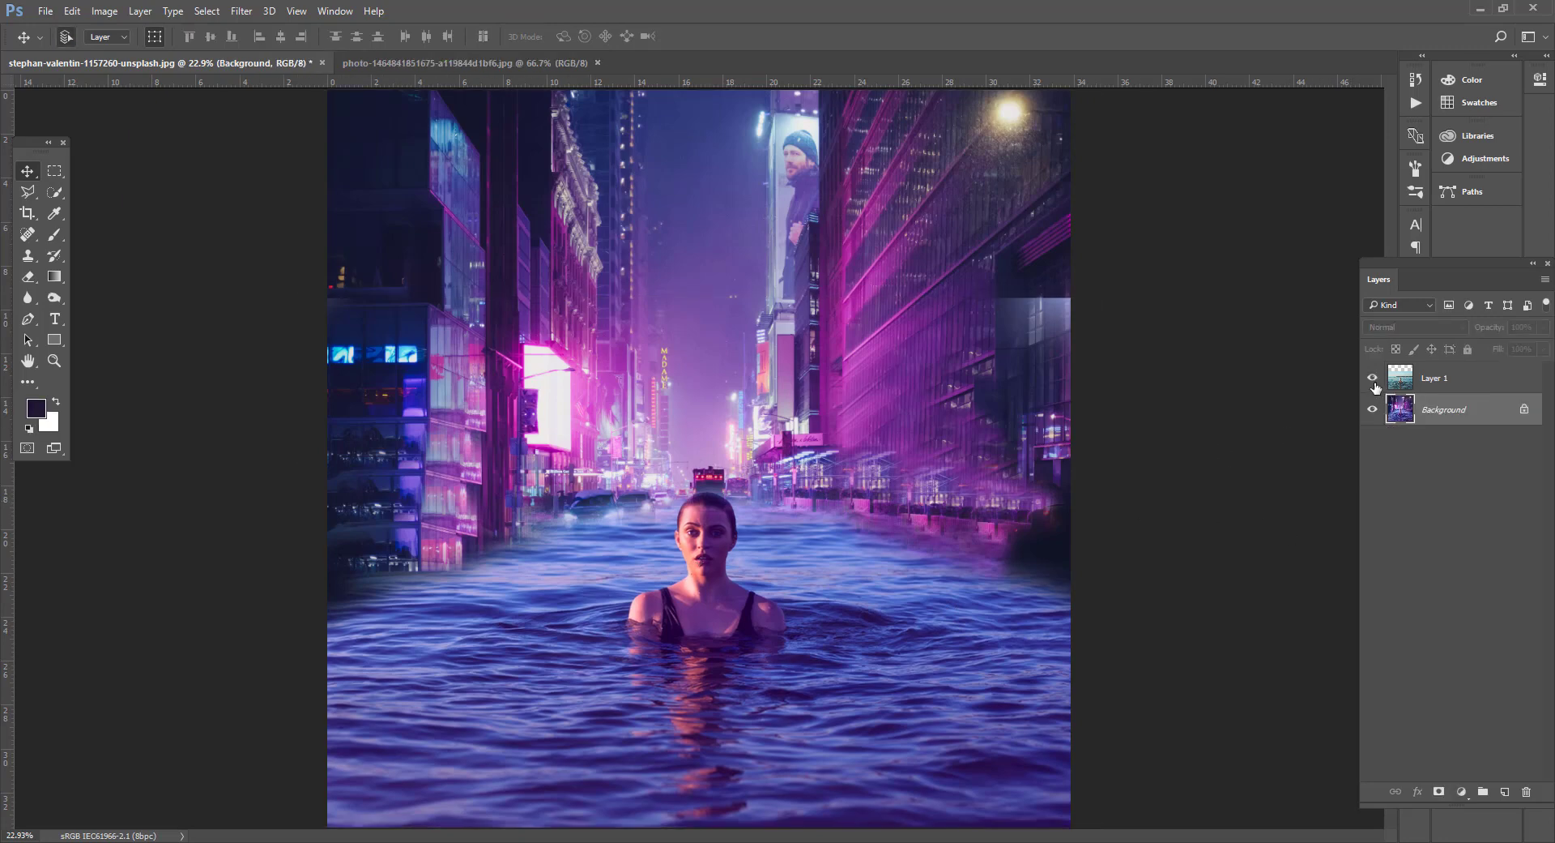
pyautogui.click(1374, 381)
# Quick-select the woman's head, neck and shoulders on the sea photo layer
pyautogui.click(1422, 389)
pyautogui.hotkey('ctrl', 't')
pyautogui.hotkey('ctrl', '0')
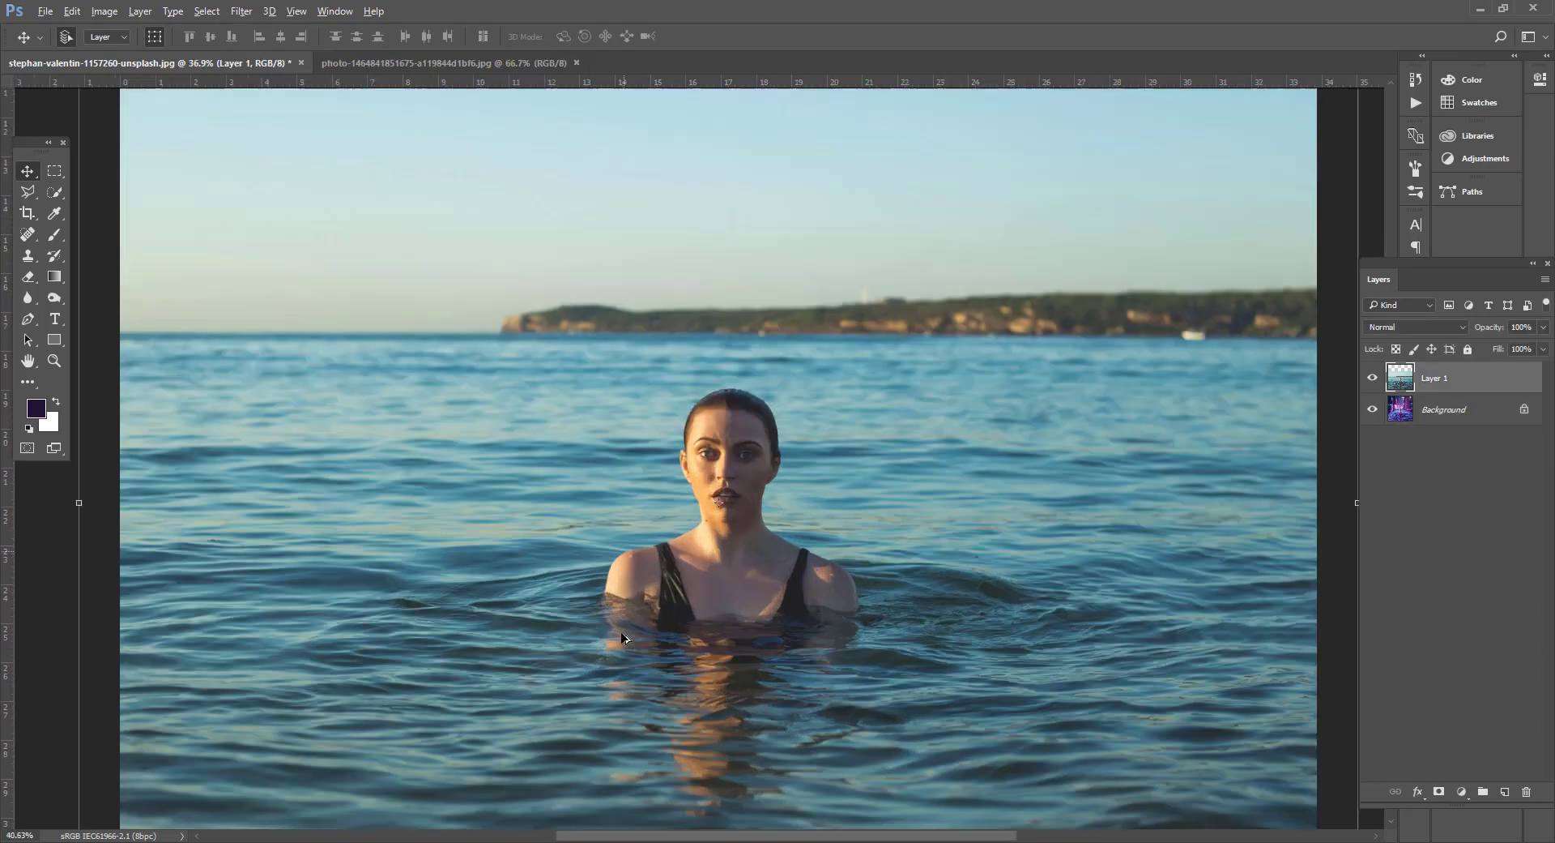
pyautogui.scroll(2, 622, 638)
pyautogui.click(55, 192)
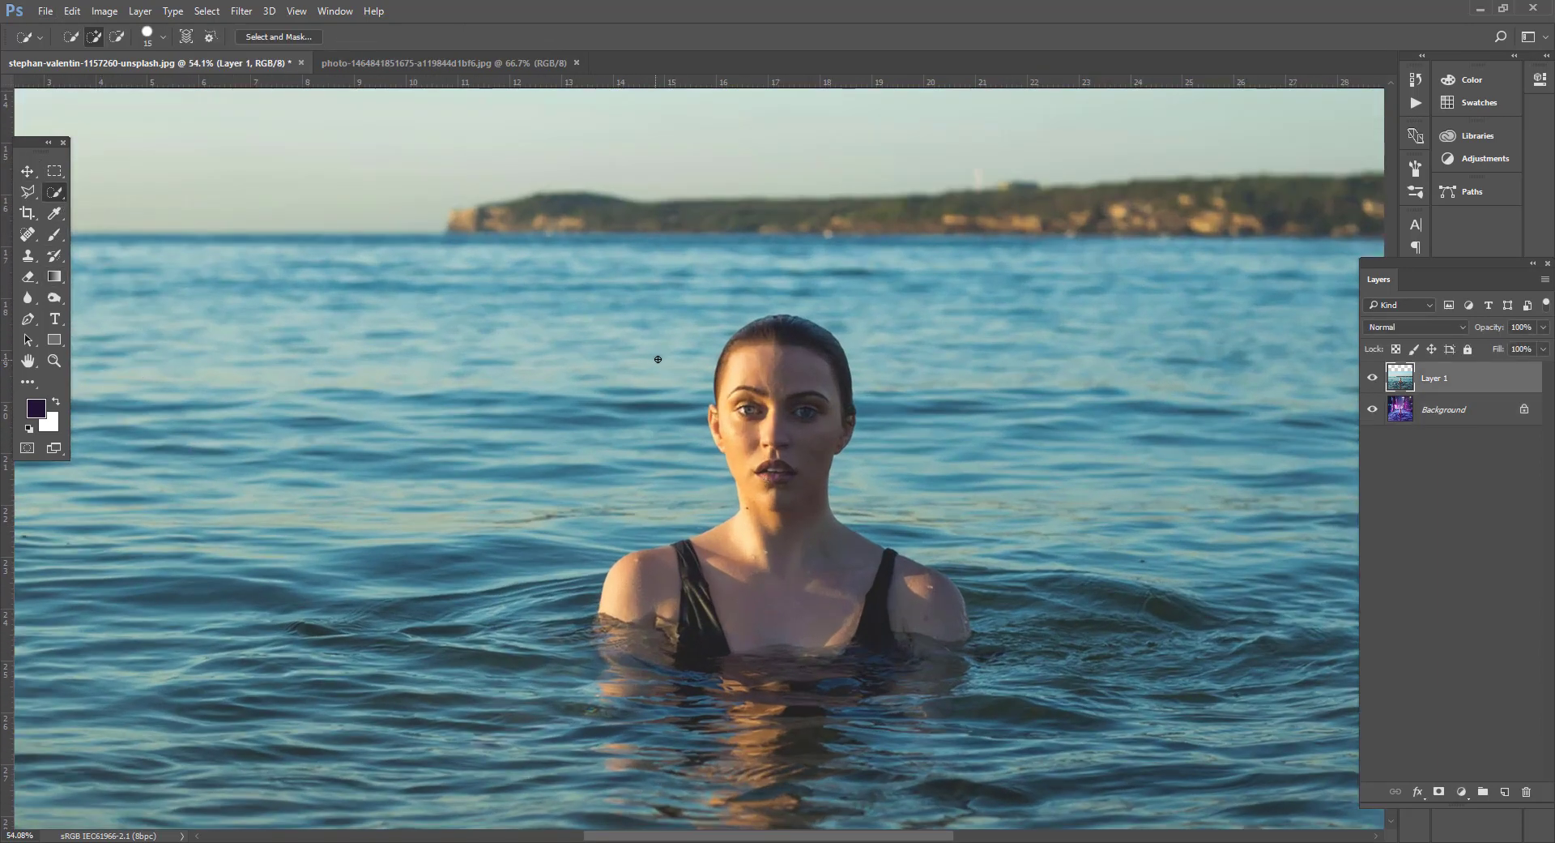
pyautogui.moveTo(737, 419)
pyautogui.mouseDown()
pyautogui.moveTo(640, 658)
pyautogui.moveTo(729, 431)
pyautogui.mouseUp()
# Mask the sea photo to the selected woman and add a Hue/Saturation adjustment layer
pyautogui.click(1438, 790)
pyautogui.scroll(-3, 835, 566)
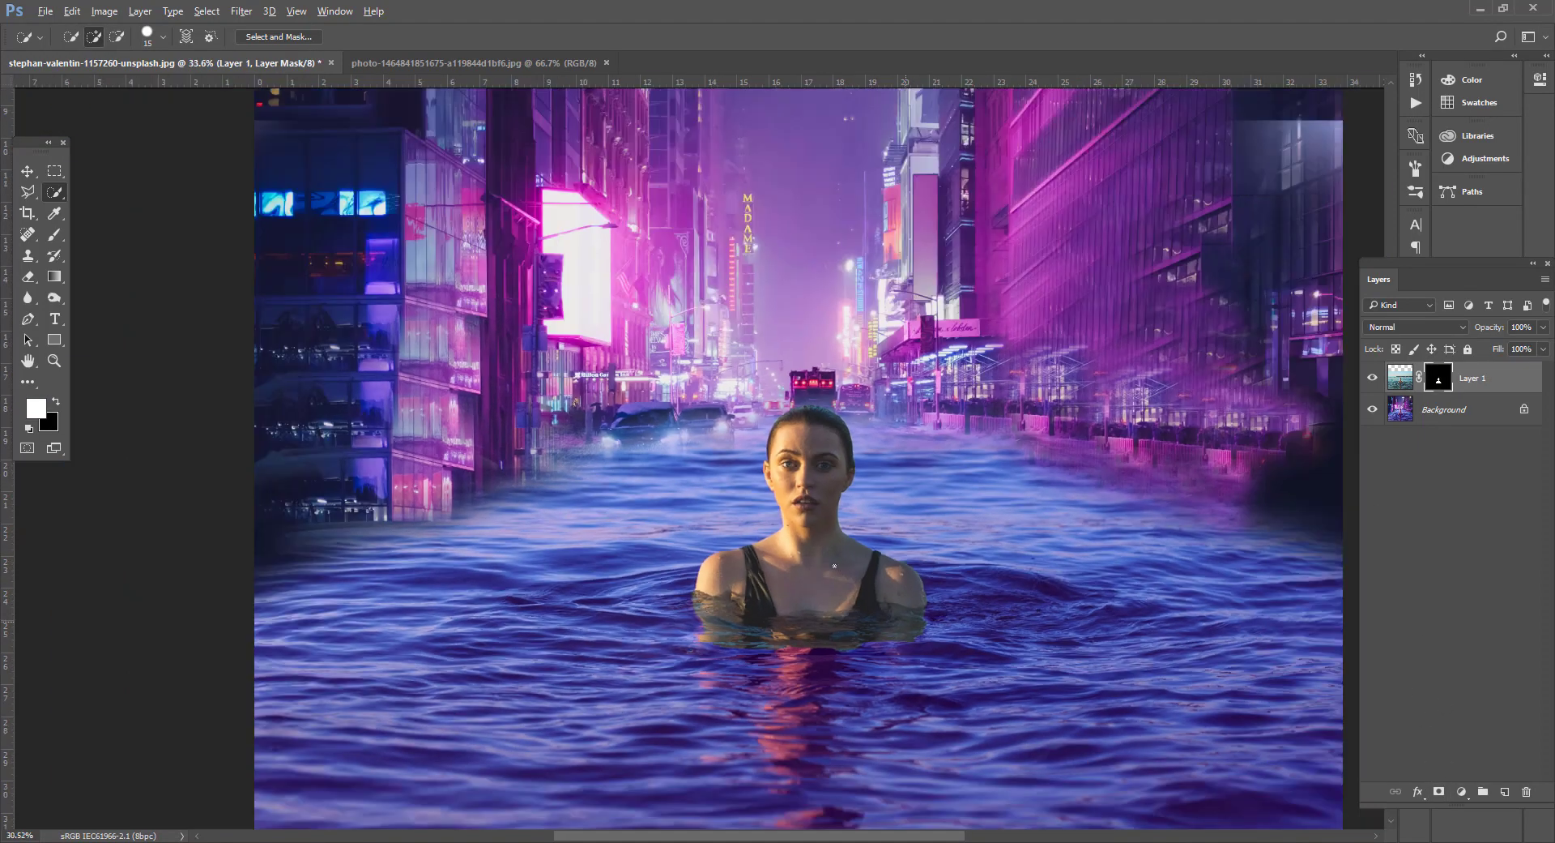
pyautogui.scroll(-2, 834, 566)
pyautogui.press('v')
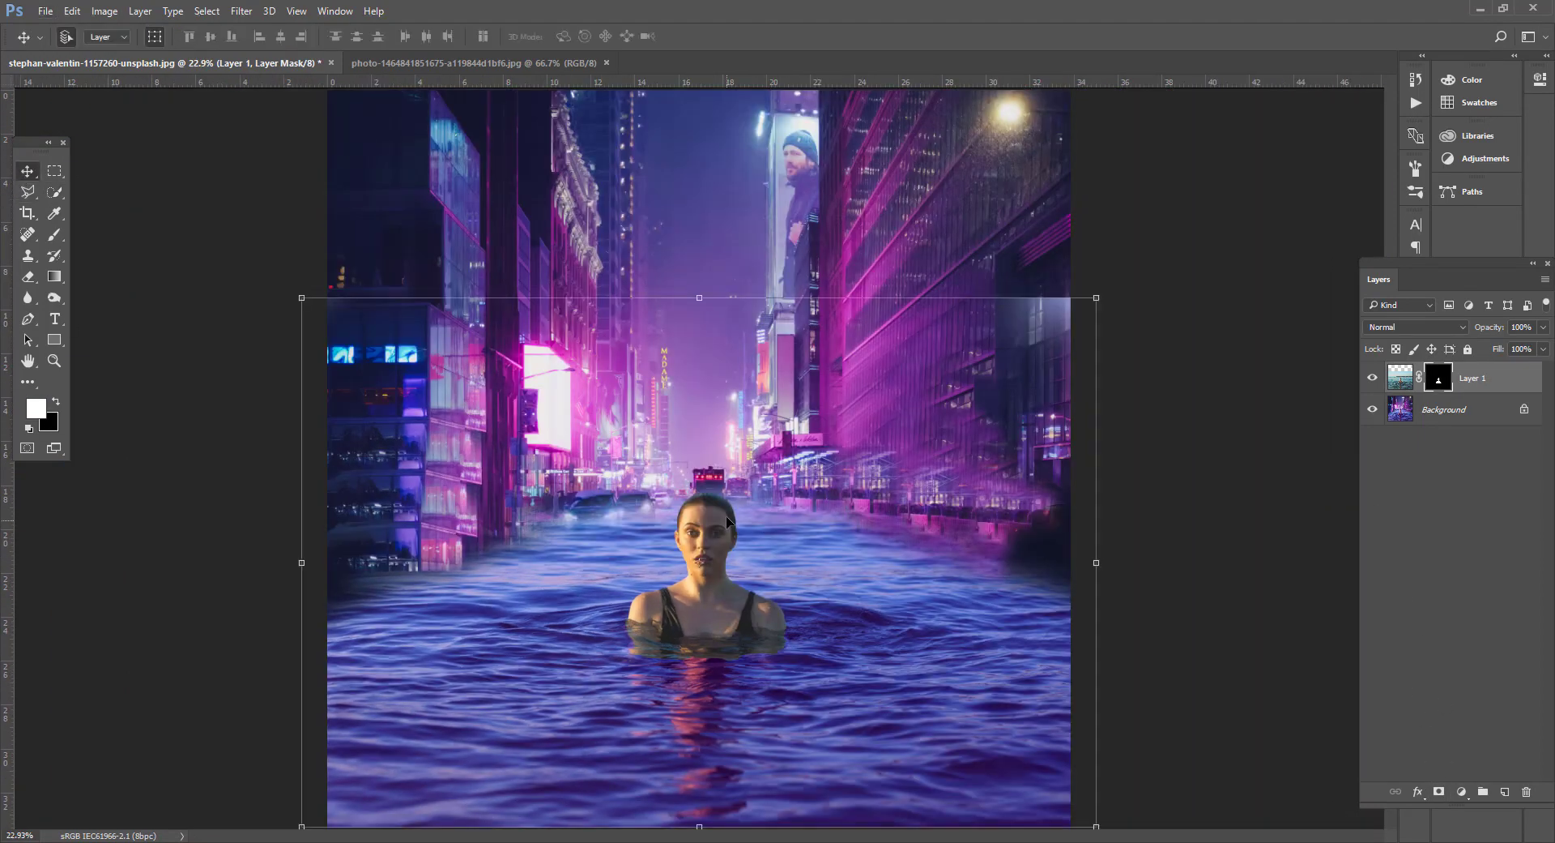
pyautogui.click(1461, 792)
# Add a Hue/Saturation adjustment clipped to the woman's layer with Saturation +5
pyautogui.click(1369, 593)
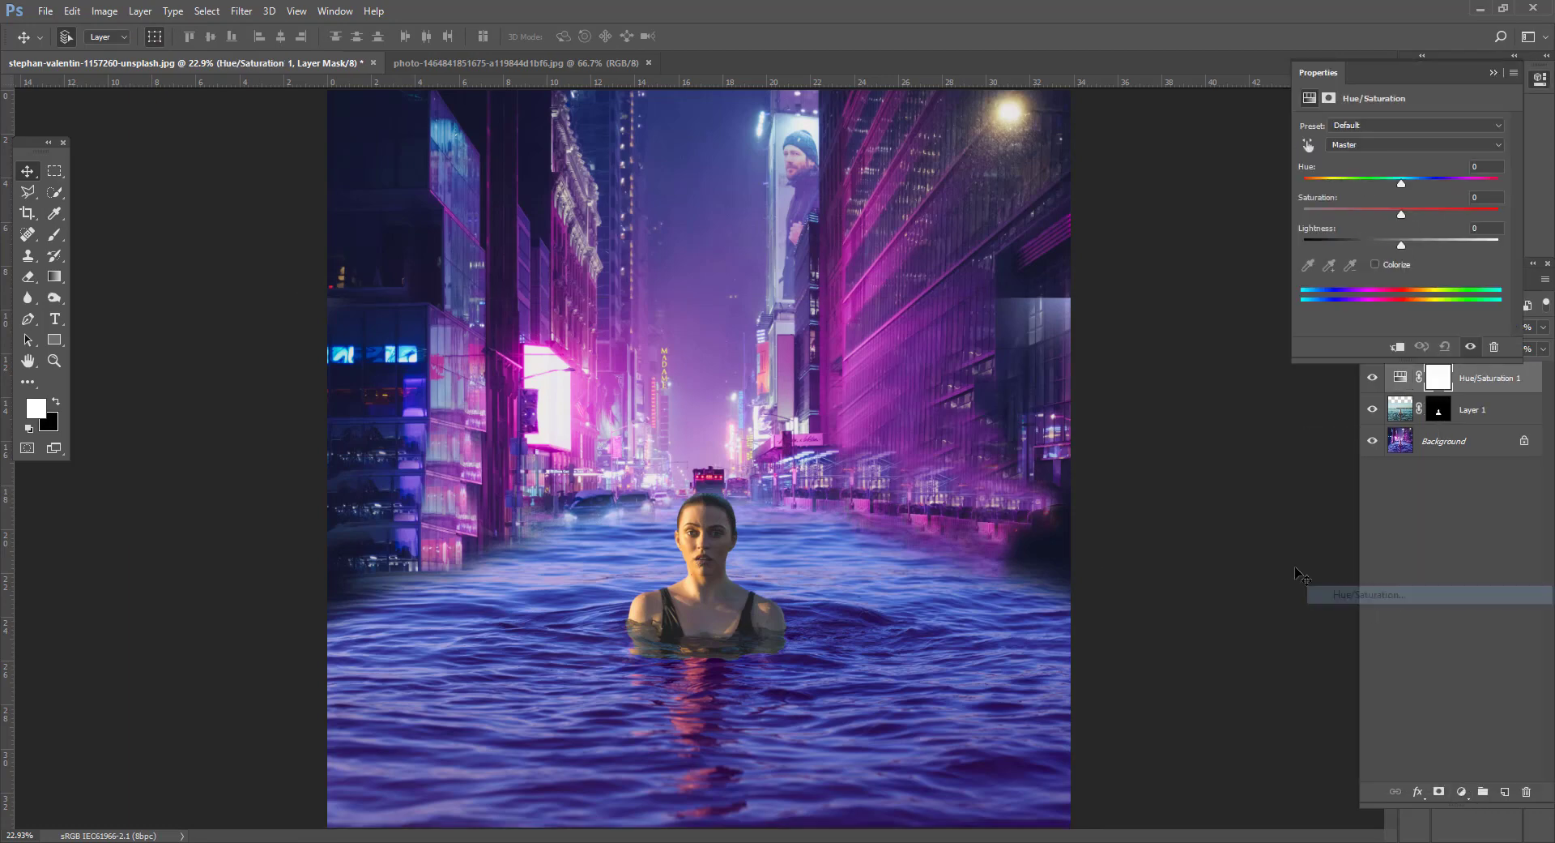
pyautogui.click(1395, 348)
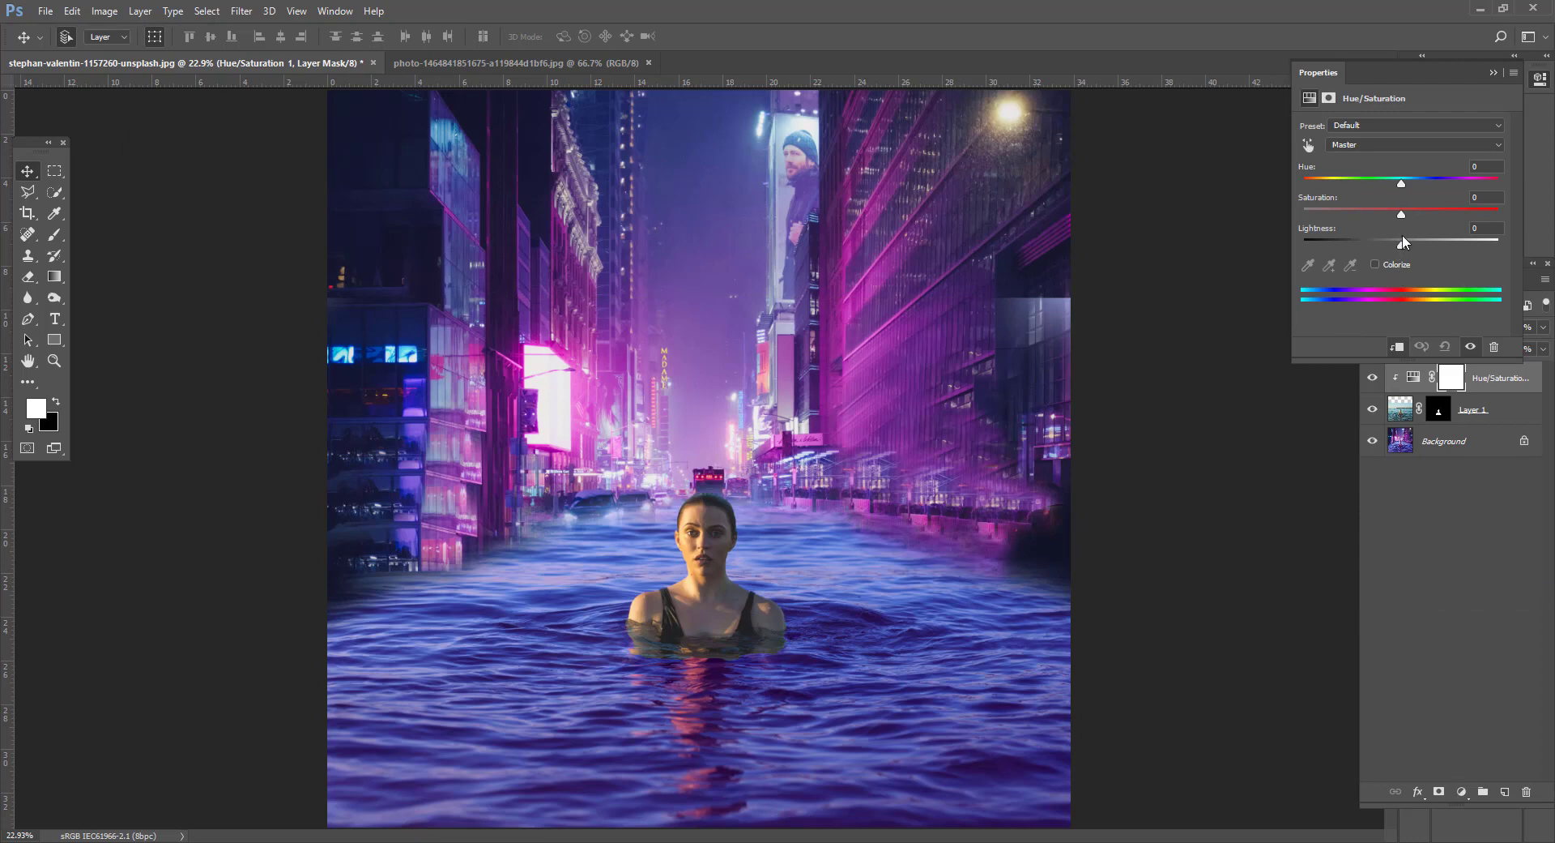
pyautogui.moveTo(1404, 220); pyautogui.dragTo(1406, 220)
# Add a clipped Color Balance with midtones set to Blue +29 and Magenta −15
pyautogui.click(1463, 791)
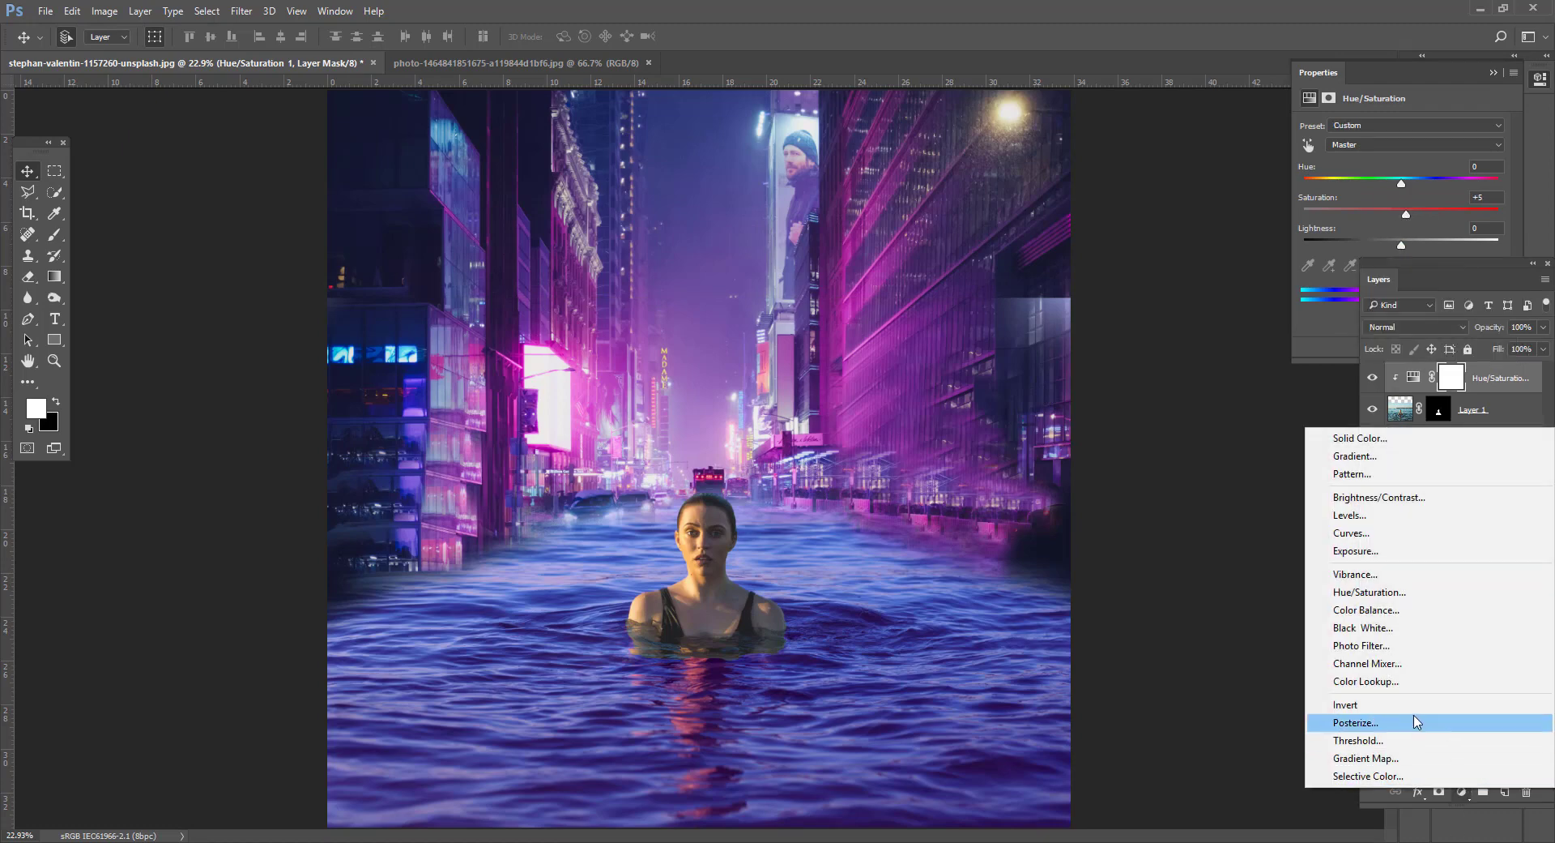
pyautogui.click(1387, 610)
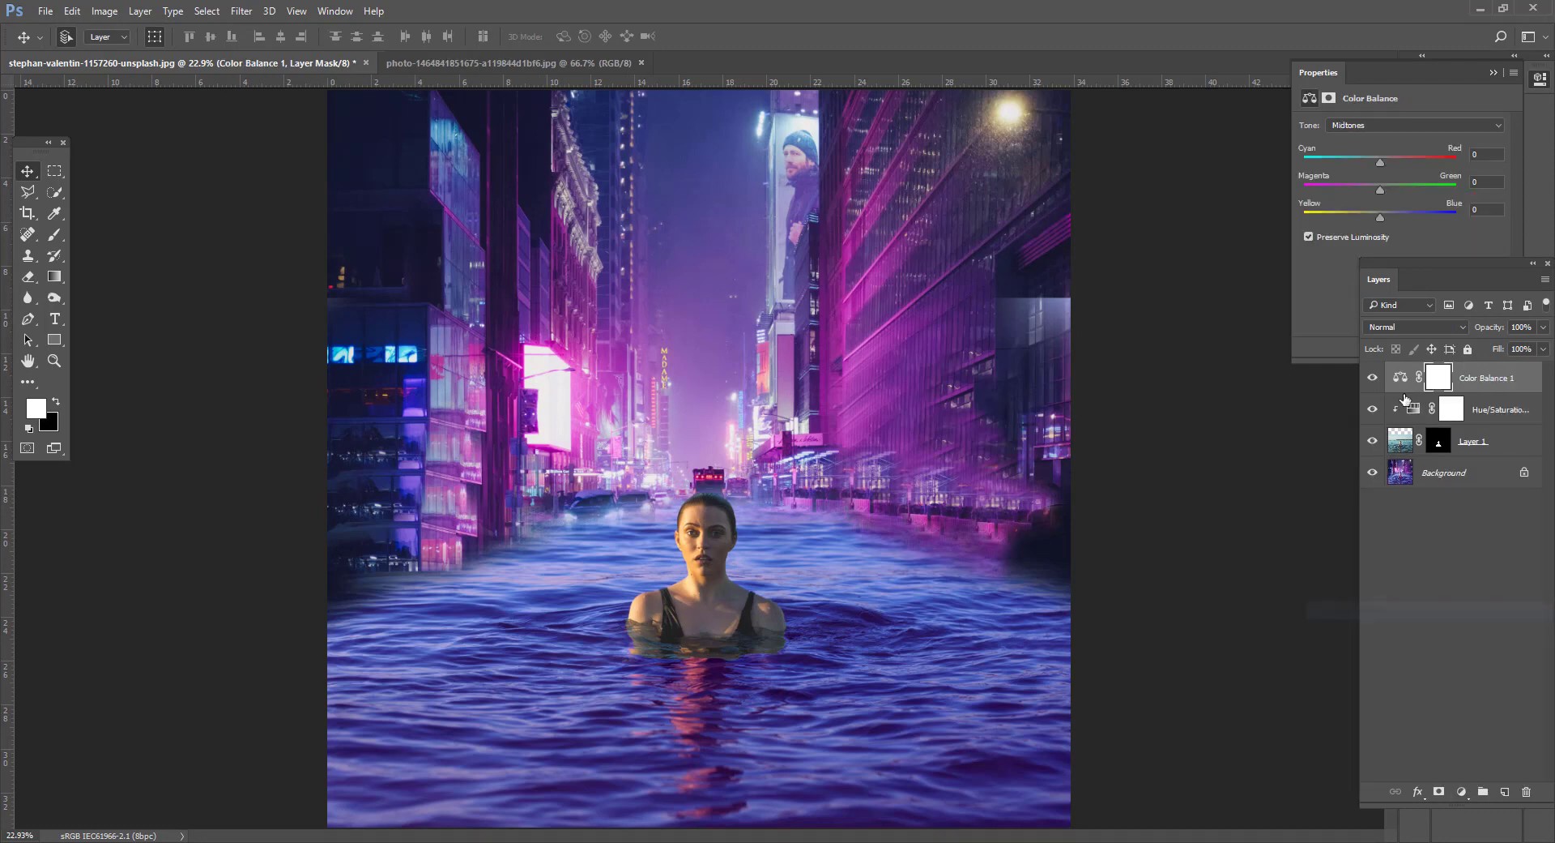
pyautogui.click(1325, 325)
pyautogui.click(1398, 346)
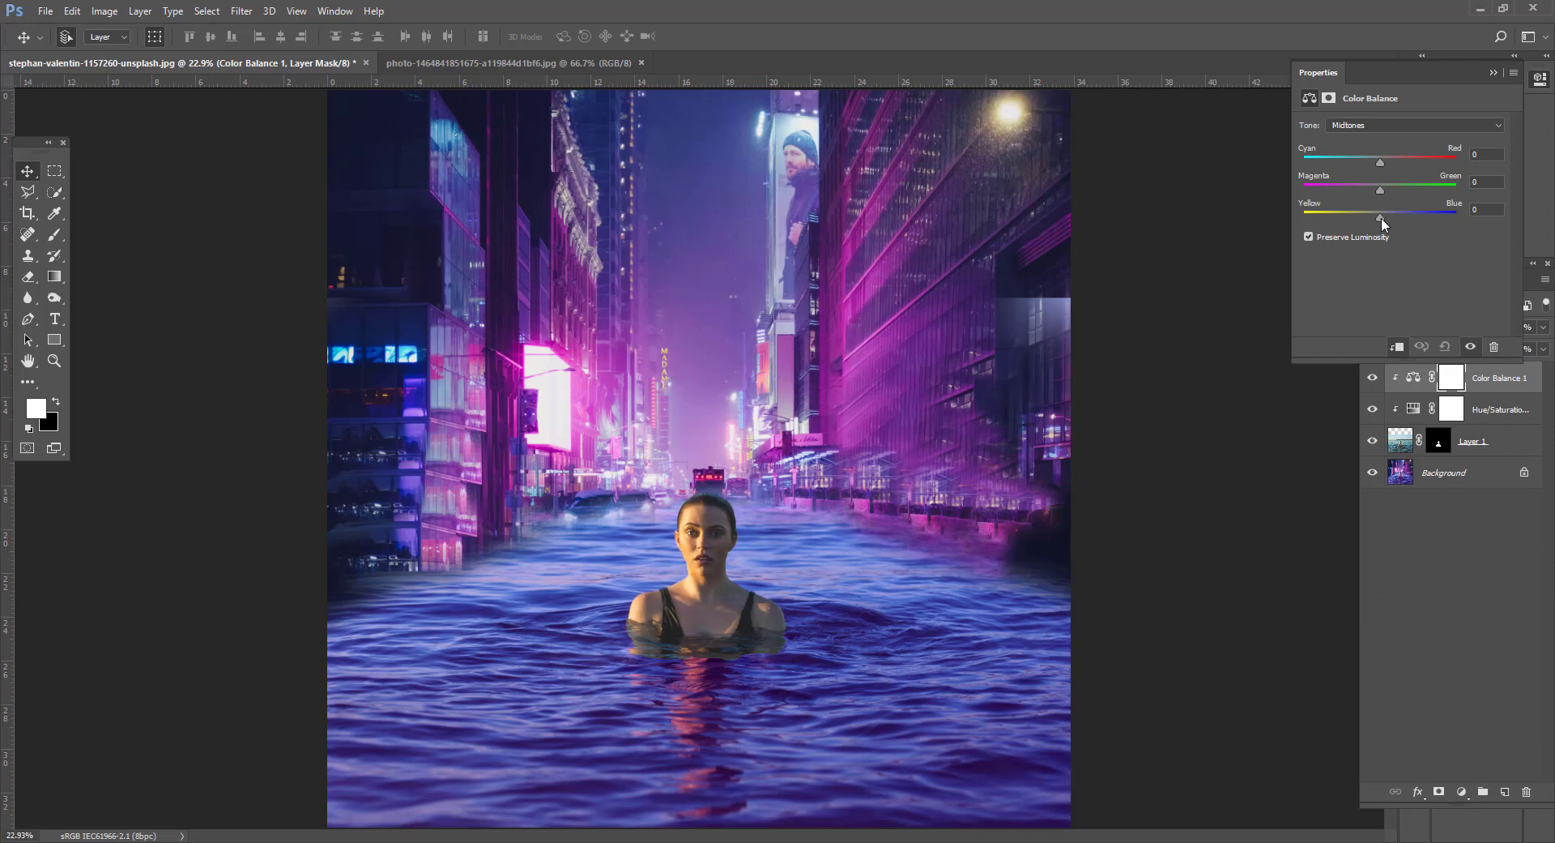
pyautogui.moveTo(1381, 217)
pyautogui.mouseDown()
pyautogui.moveTo(1403, 217)
pyautogui.moveTo(1375, 192)
pyautogui.mouseUp()
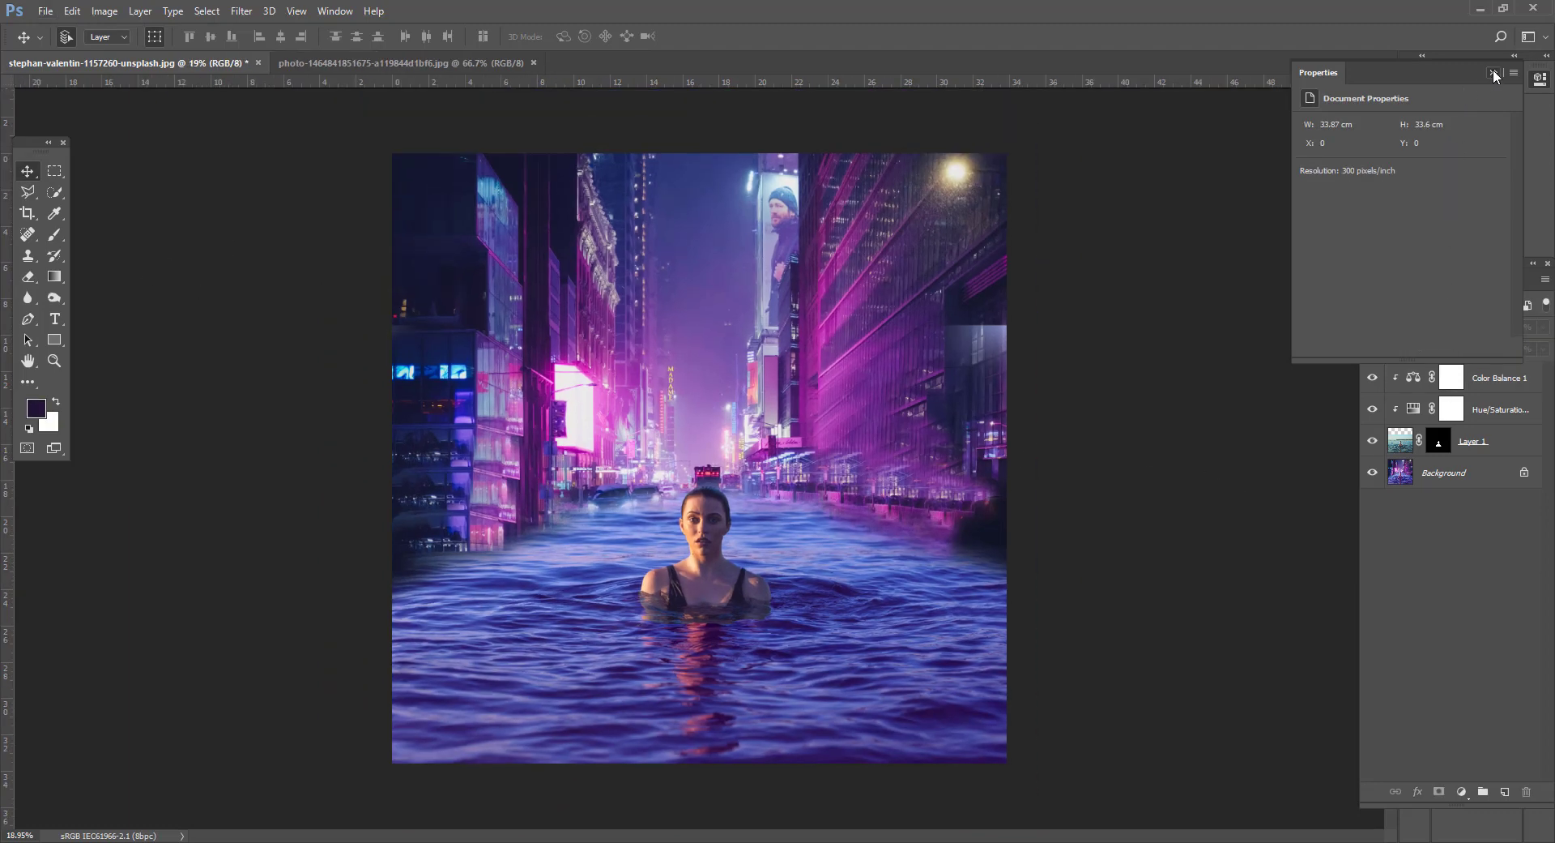
# Select the Background layer and start a Tilt-Shift blur from the Blur Gallery
pyautogui.click(1494, 71)
pyautogui.click(1472, 473)
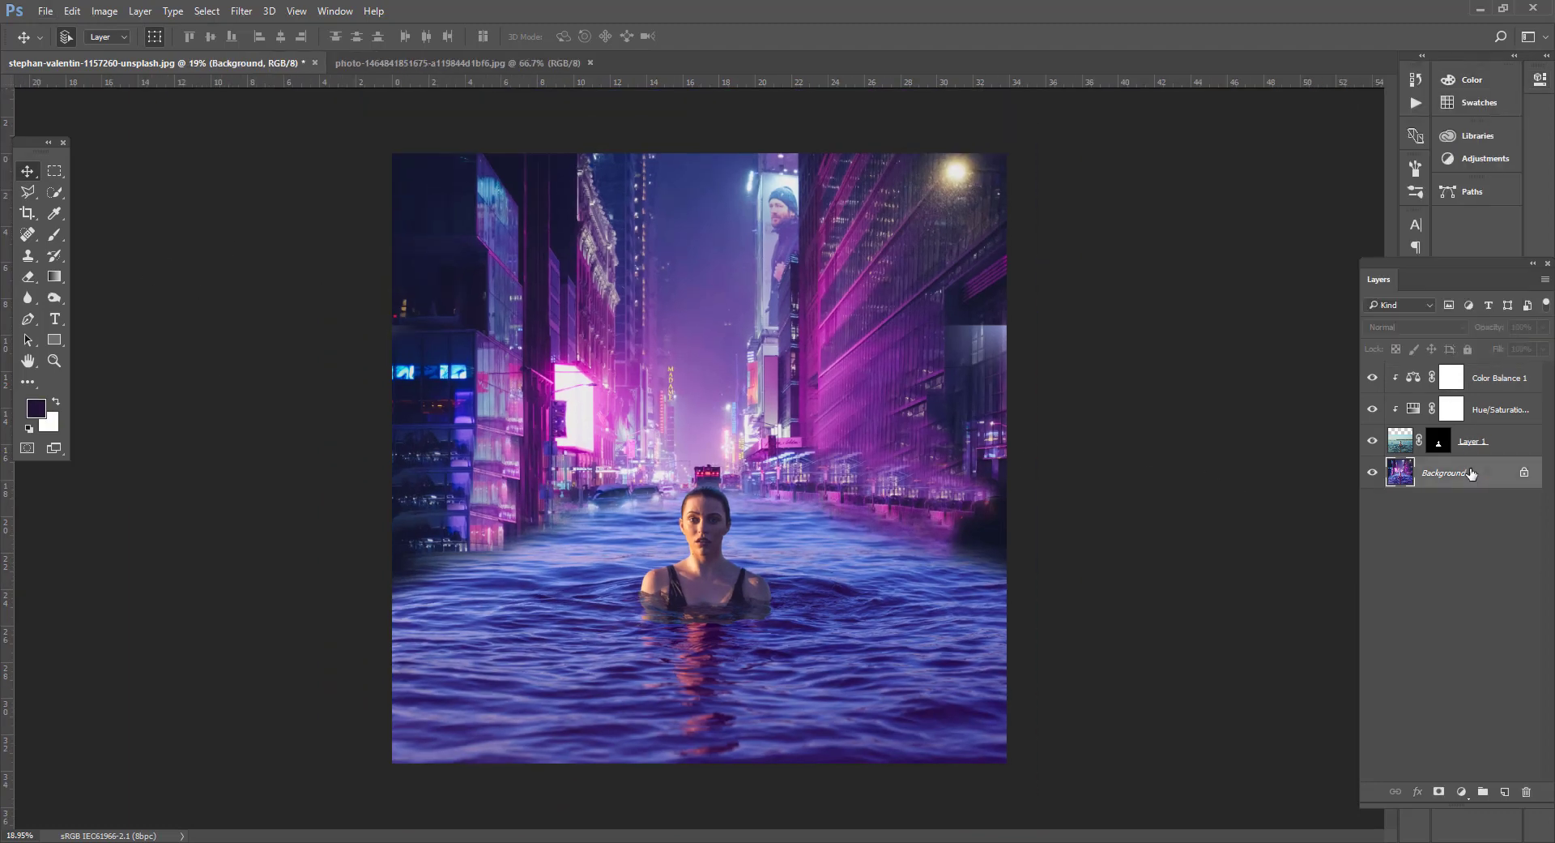
pyautogui.click(242, 10)
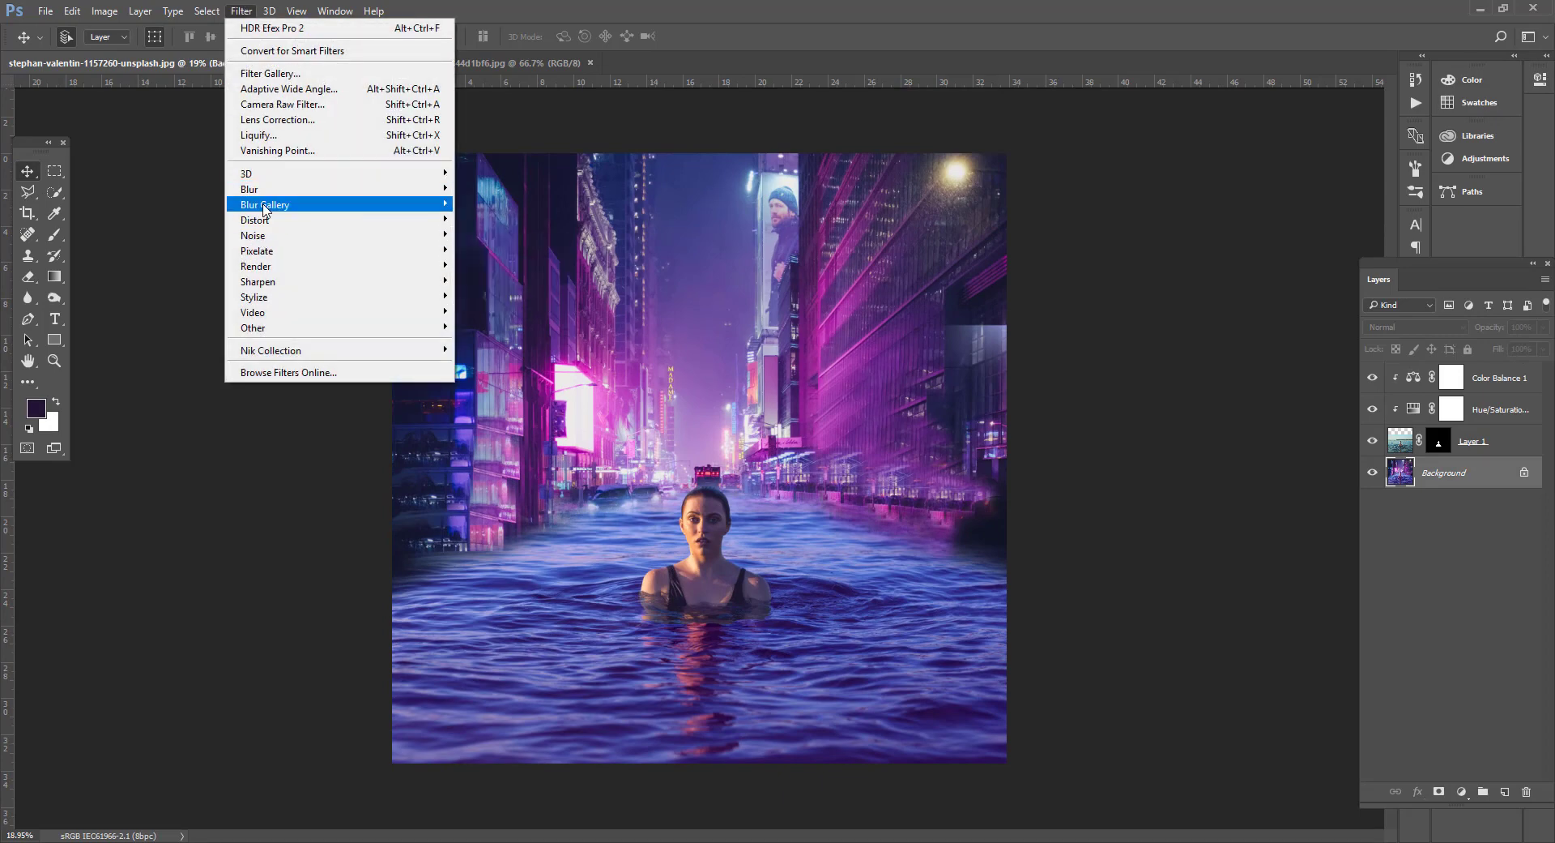
pyautogui.moveTo(265, 205)
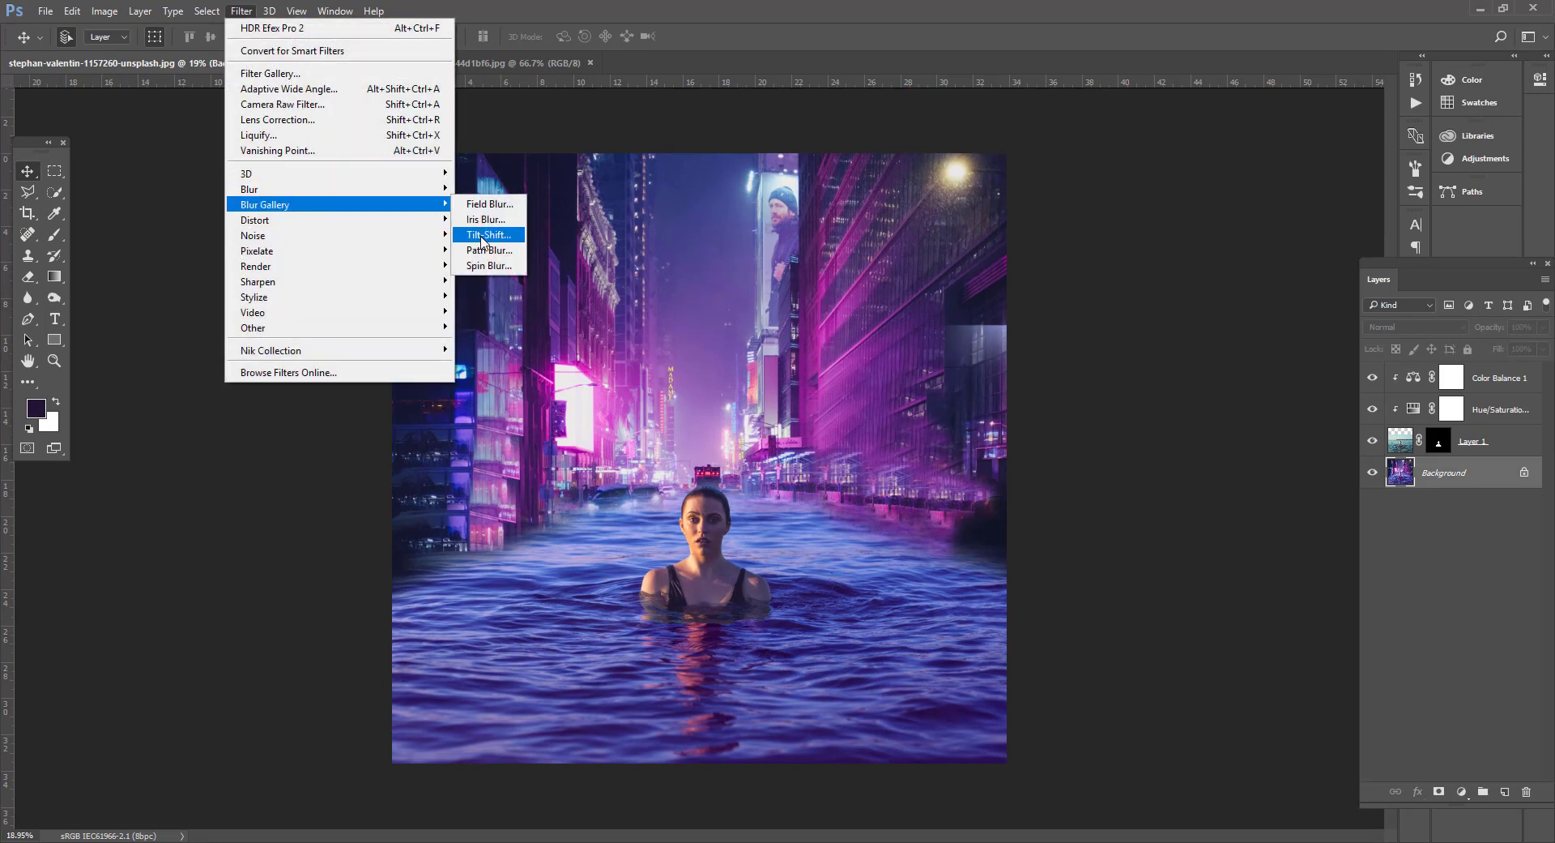
pyautogui.click(489, 235)
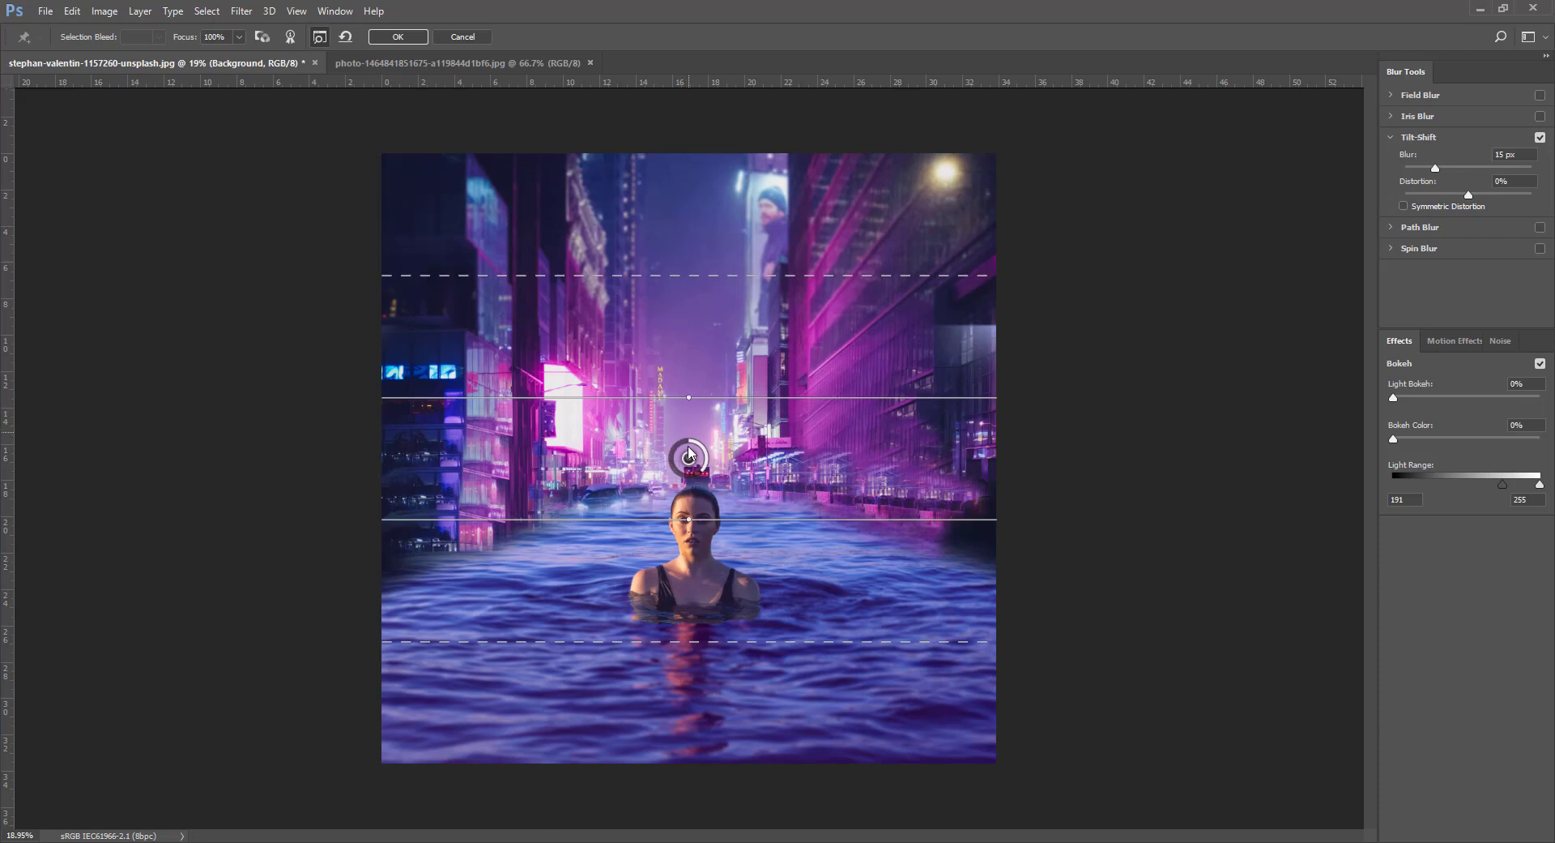
# Position the tilt-shift focus band level across the woman's chest and the waterline
pyautogui.moveTo(689, 459); pyautogui.dragTo(679, 576)
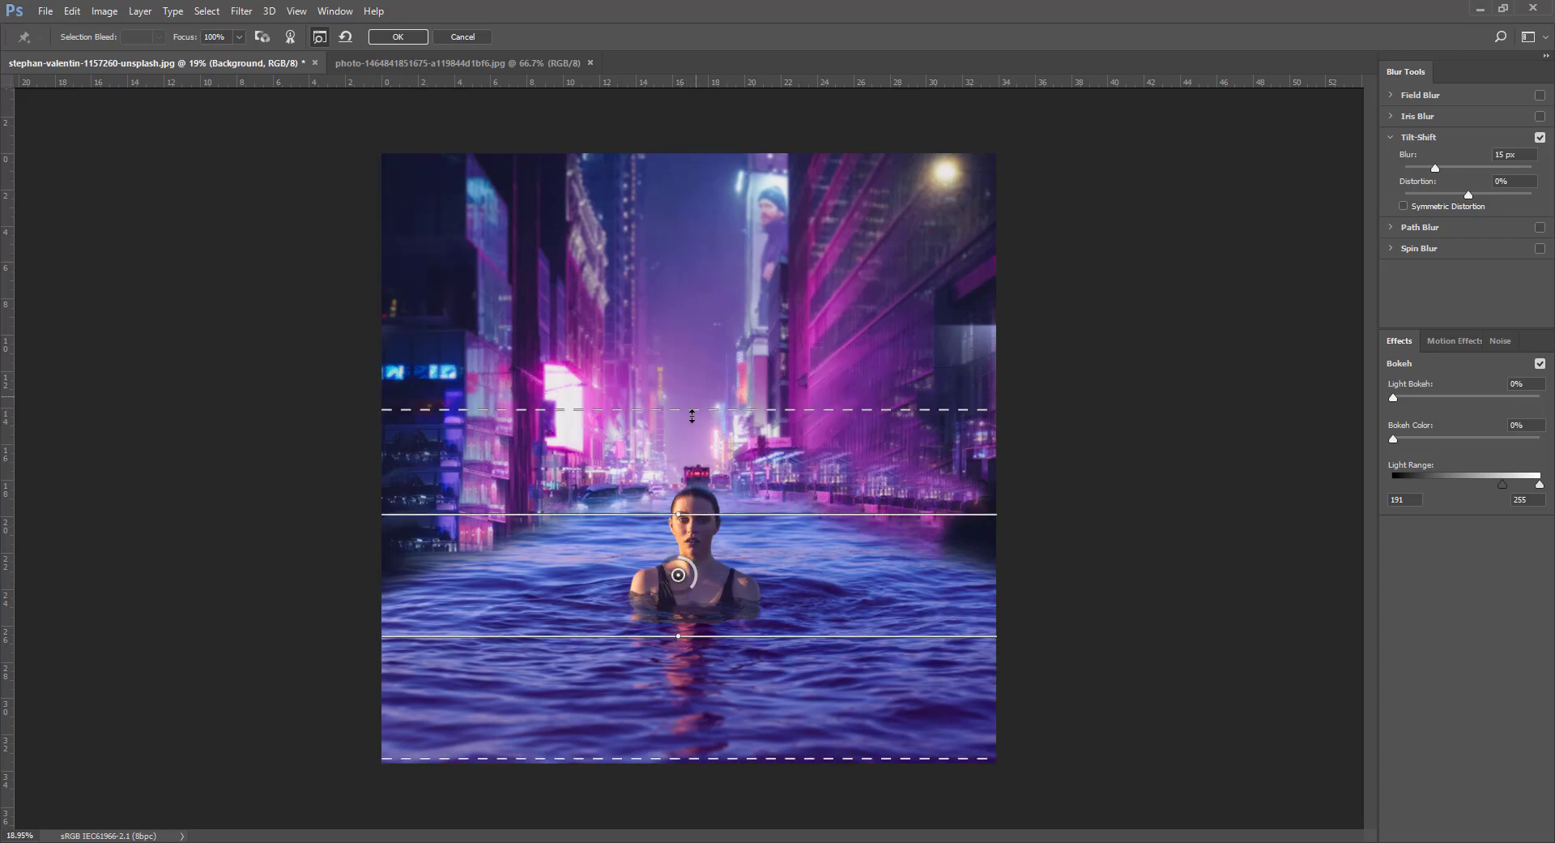
pyautogui.moveTo(692, 416); pyautogui.dragTo(692, 431)
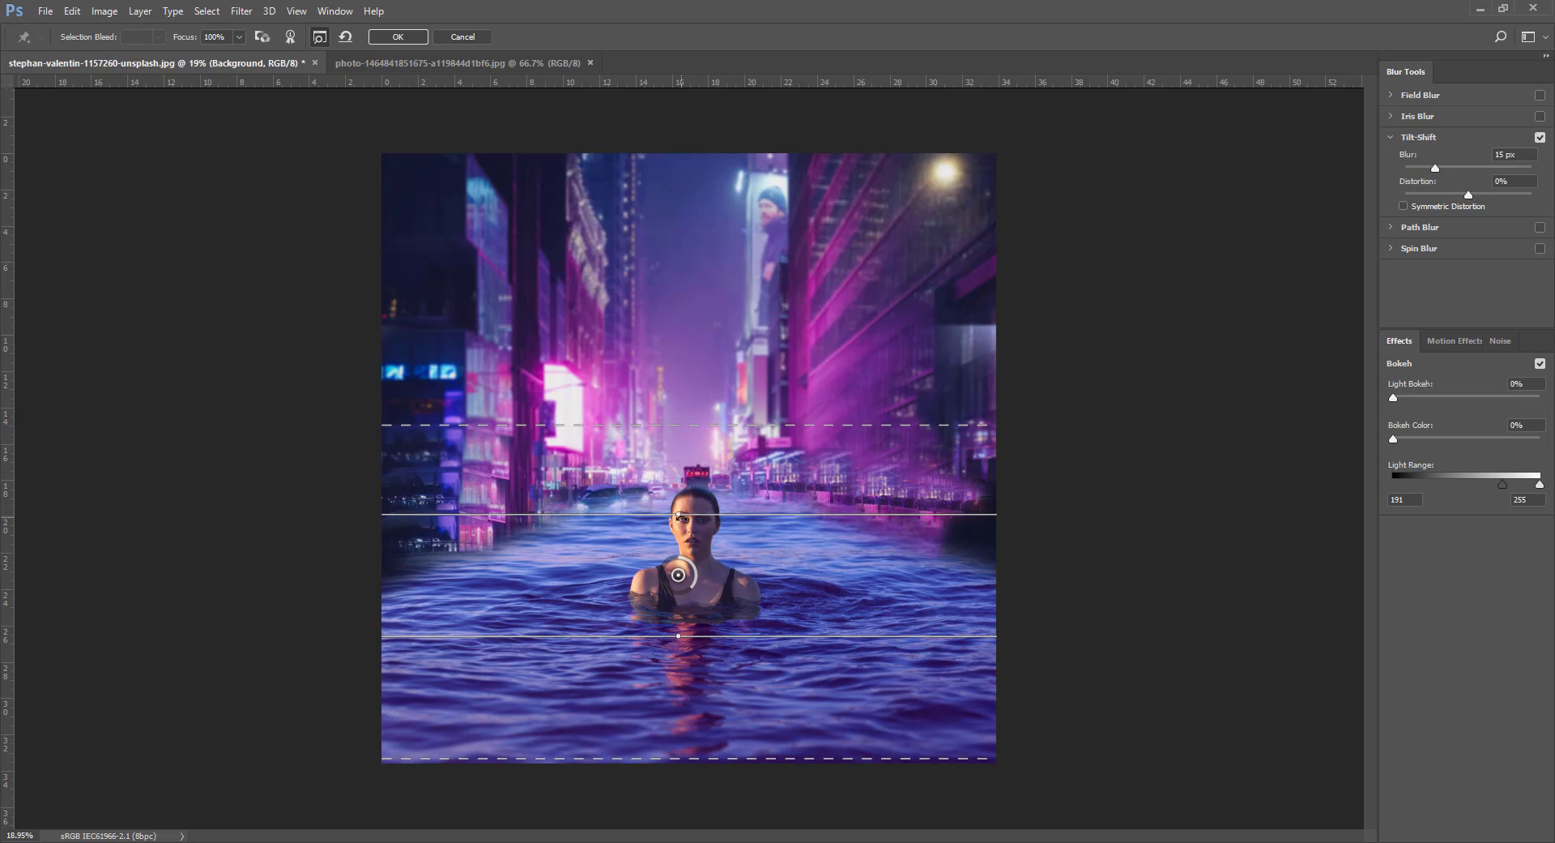
pyautogui.moveTo(679, 513); pyautogui.dragTo(694, 498)
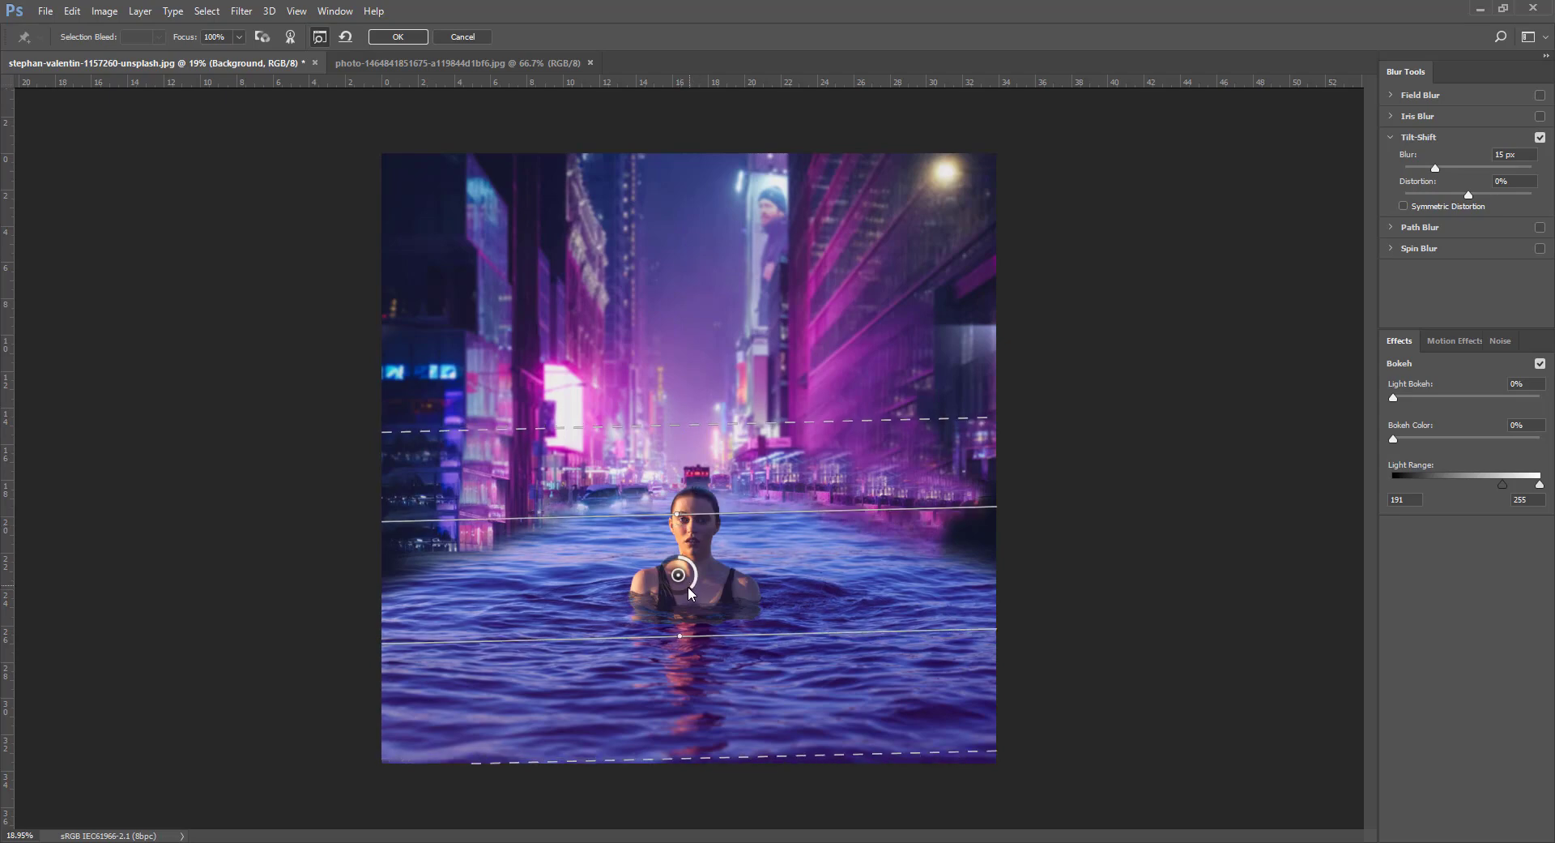
pyautogui.moveTo(679, 634); pyautogui.dragTo(676, 636)
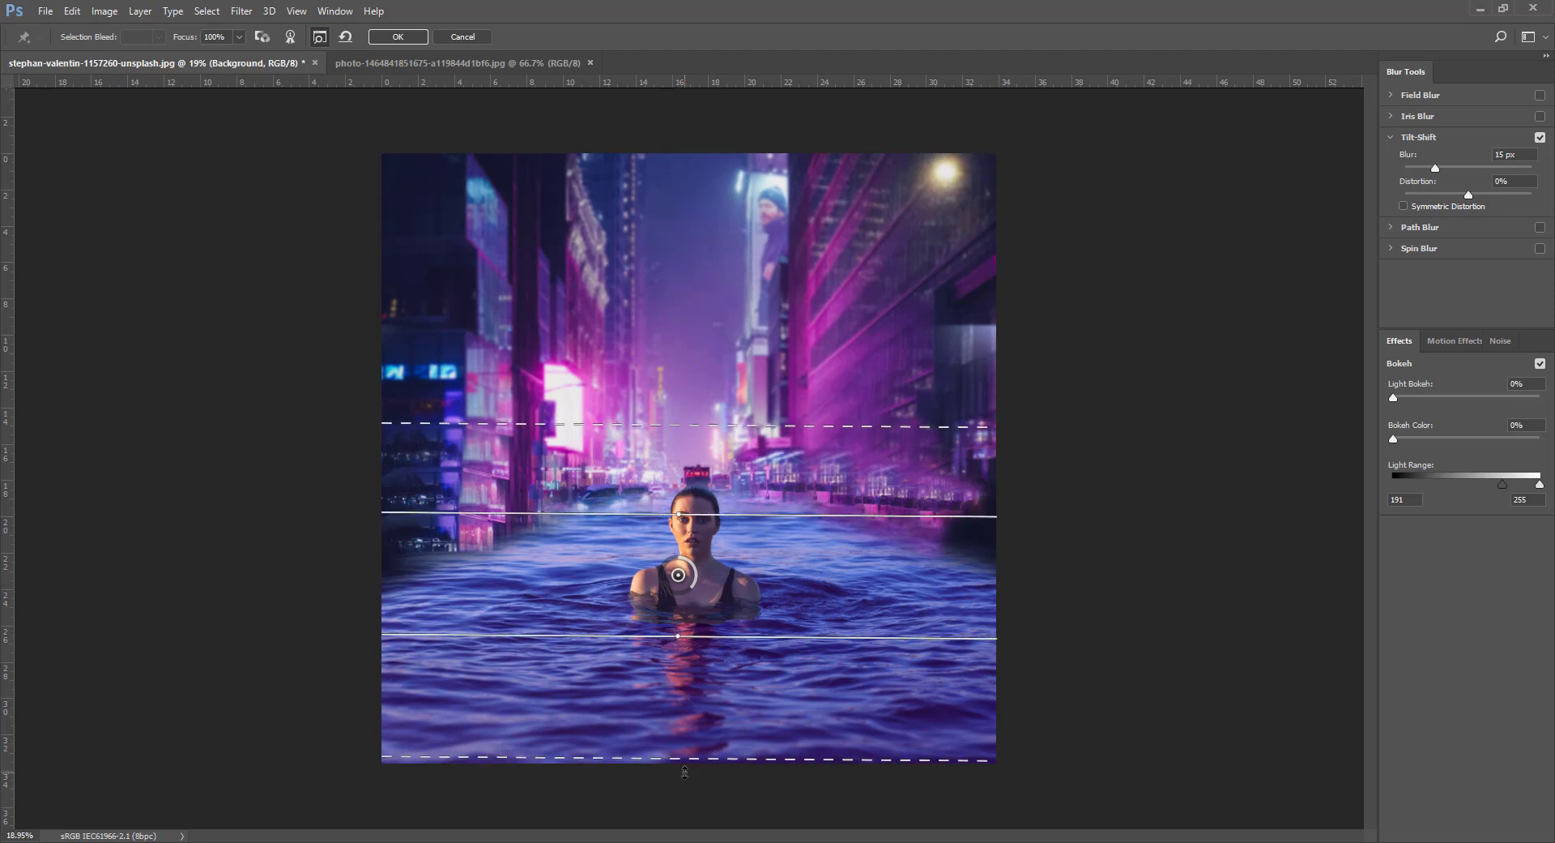
pyautogui.moveTo(687, 696); pyautogui.dragTo(688, 666)
pyautogui.moveTo(681, 426); pyautogui.dragTo(678, 448)
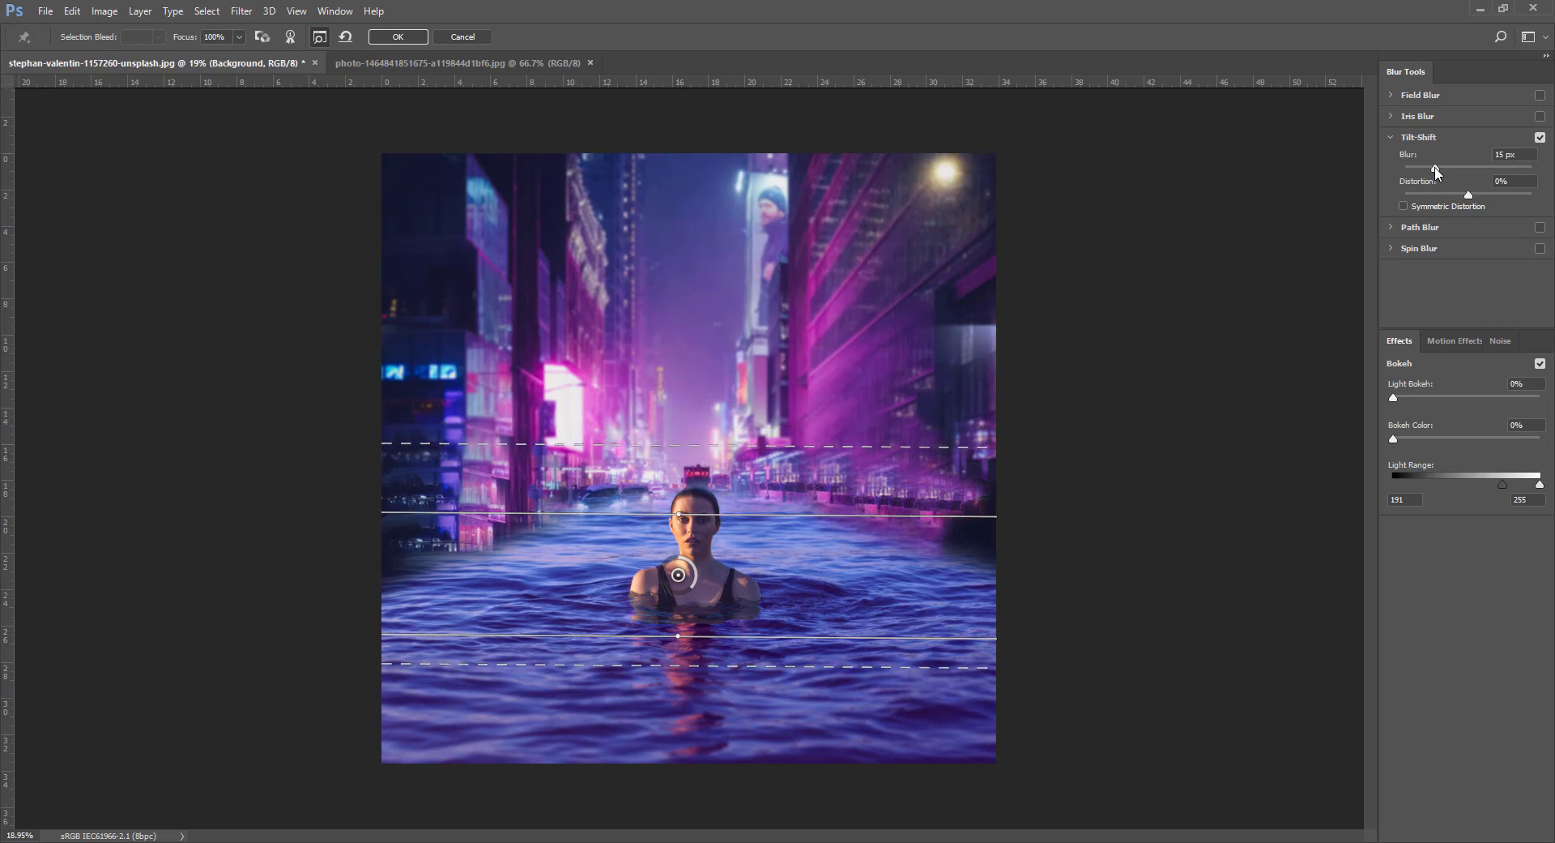
# Set distortion near zero, widen the transitions, and apply about 15 px of tilt-shift blur
pyautogui.moveTo(1436, 170); pyautogui.dragTo(1444, 165)
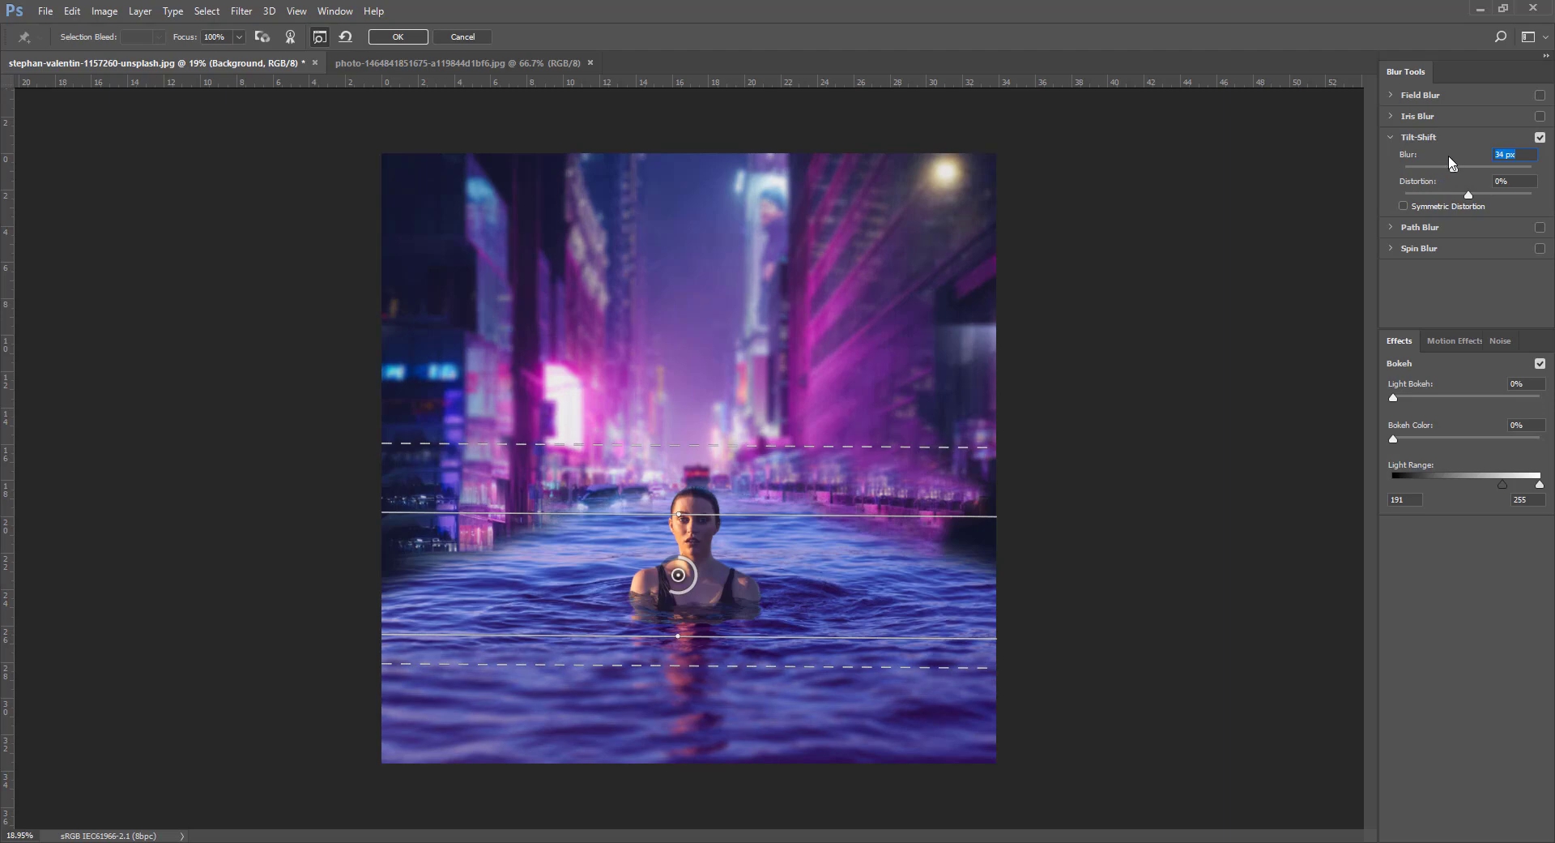
pyautogui.moveTo(1454, 168)
pyautogui.mouseDown()
pyautogui.moveTo(1481, 195)
pyautogui.moveTo(1456, 195)
pyautogui.mouseUp()
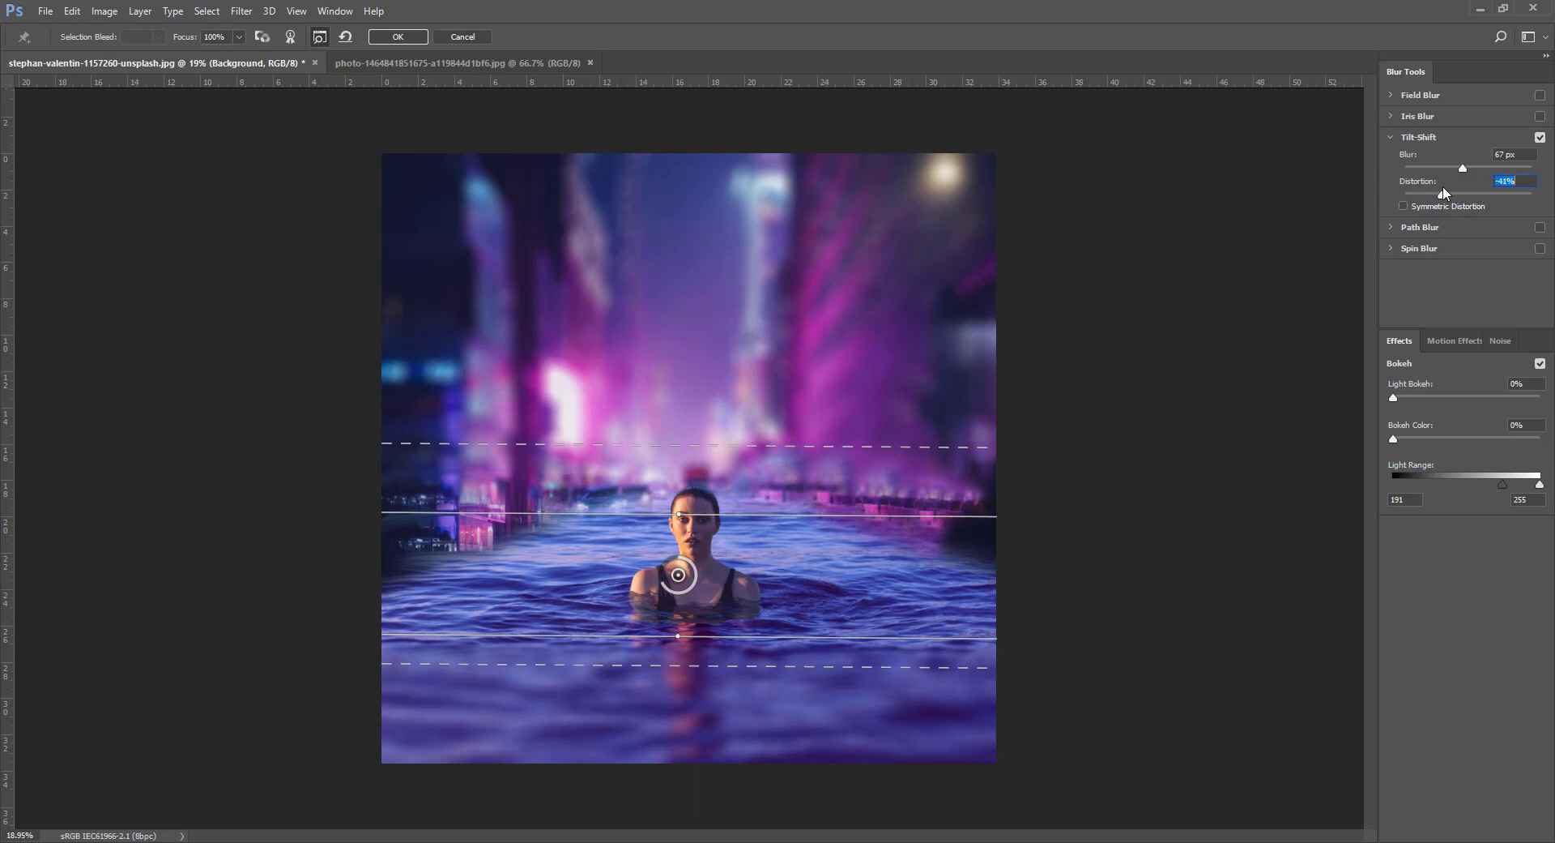
pyautogui.moveTo(1444, 192); pyautogui.dragTo(1466, 200)
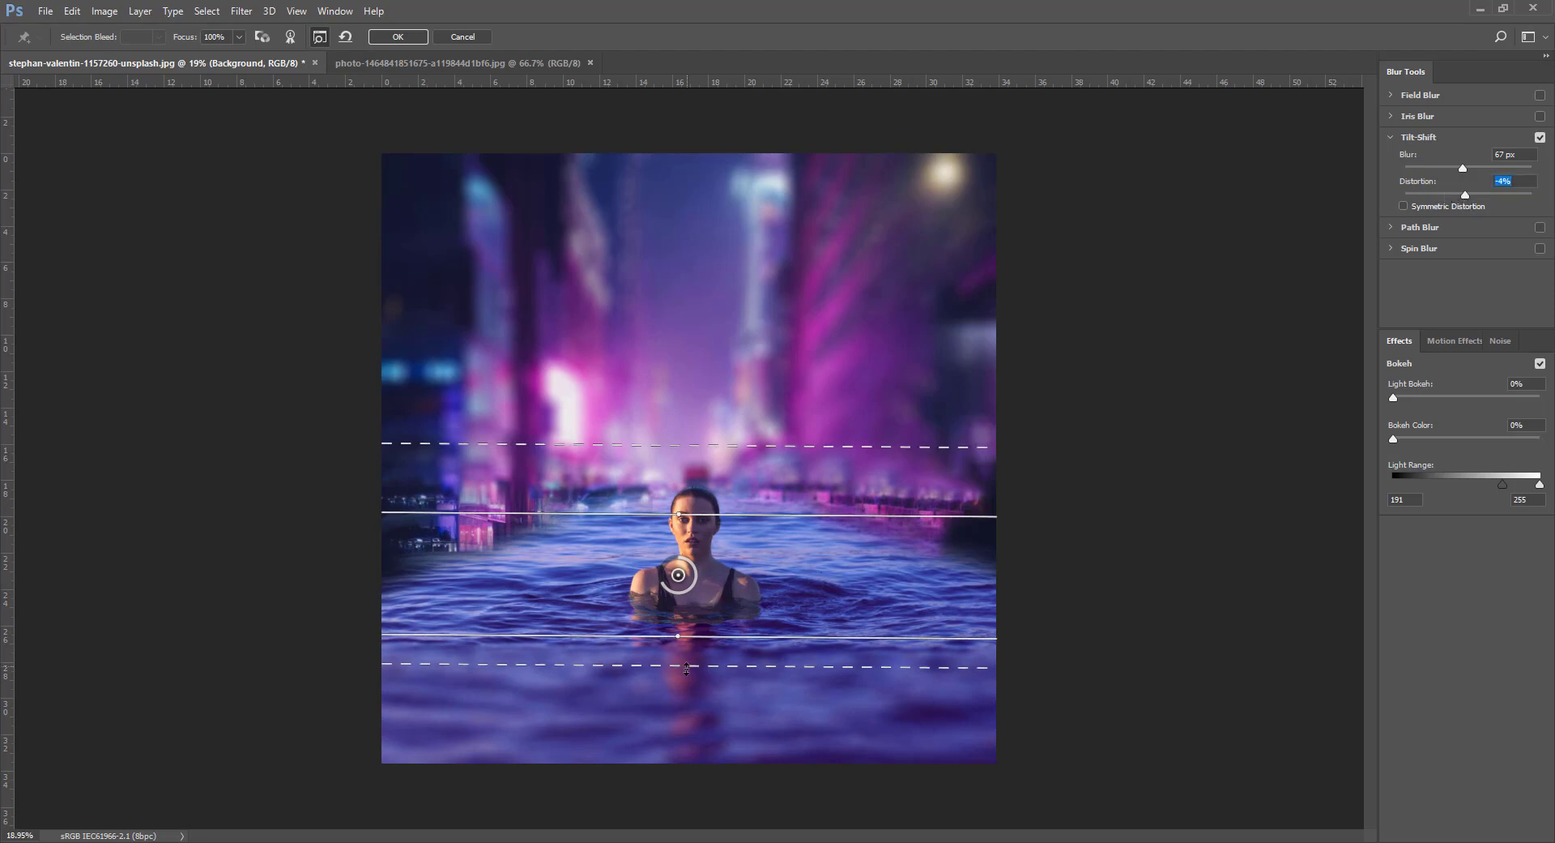
pyautogui.moveTo(686, 667); pyautogui.dragTo(675, 717)
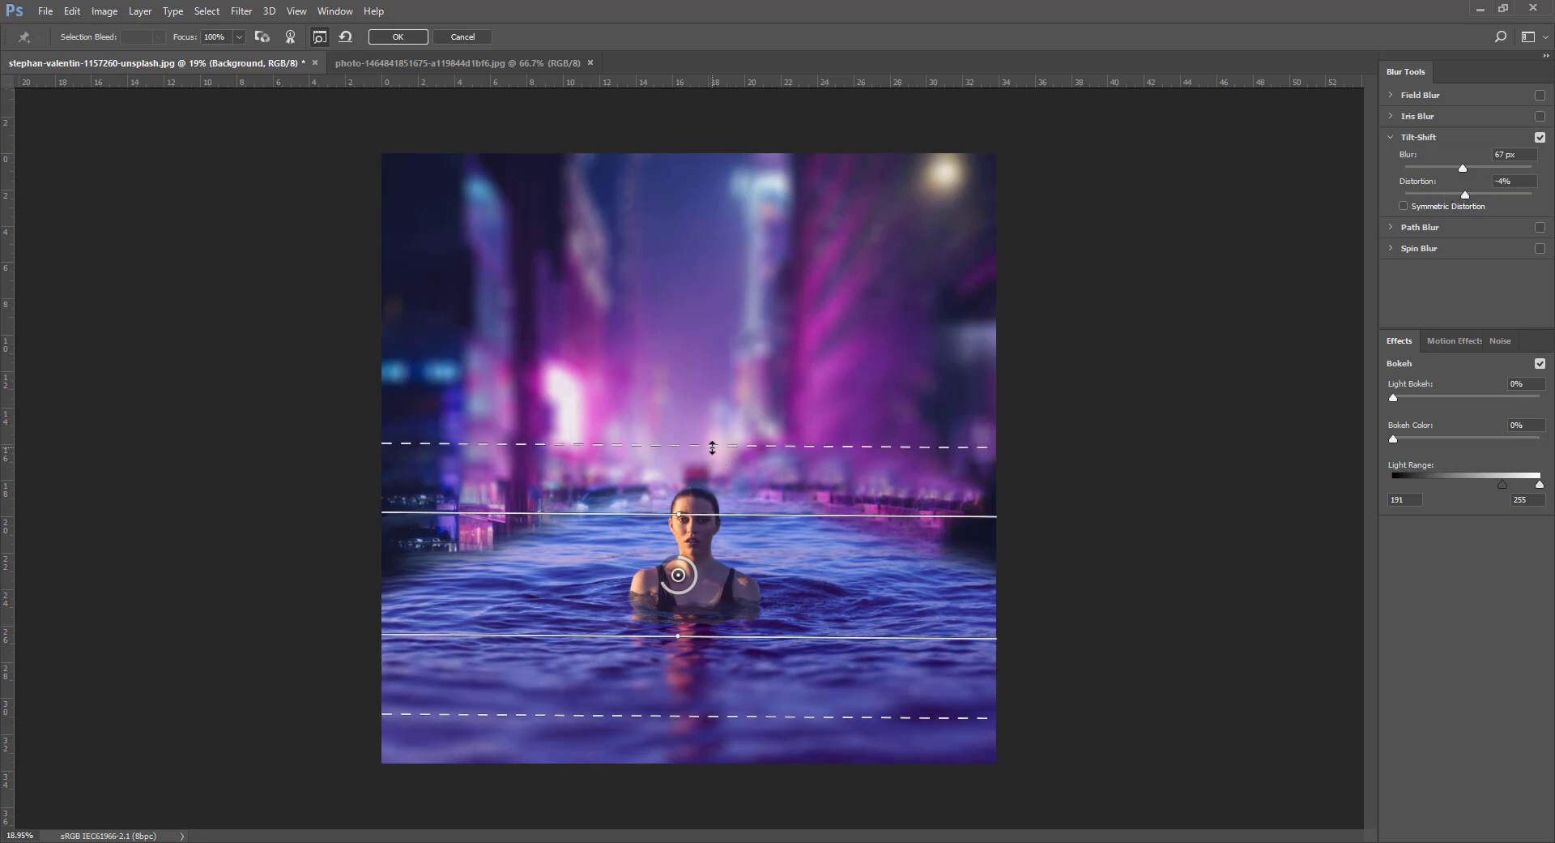
pyautogui.moveTo(712, 446); pyautogui.dragTo(713, 429)
pyautogui.moveTo(1457, 172); pyautogui.dragTo(1450, 167)
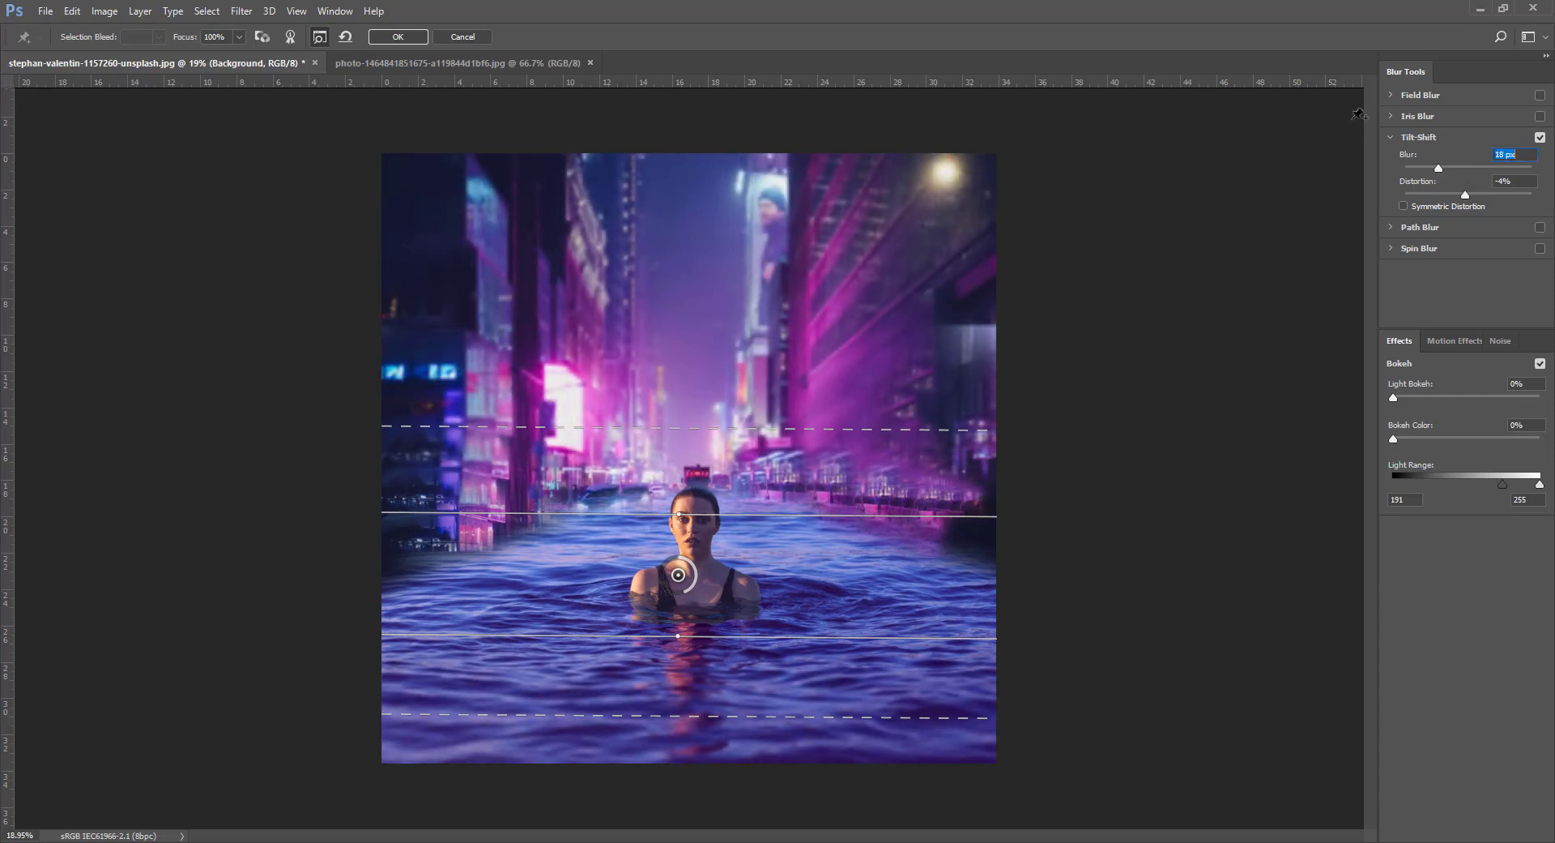
pyautogui.click(398, 36)
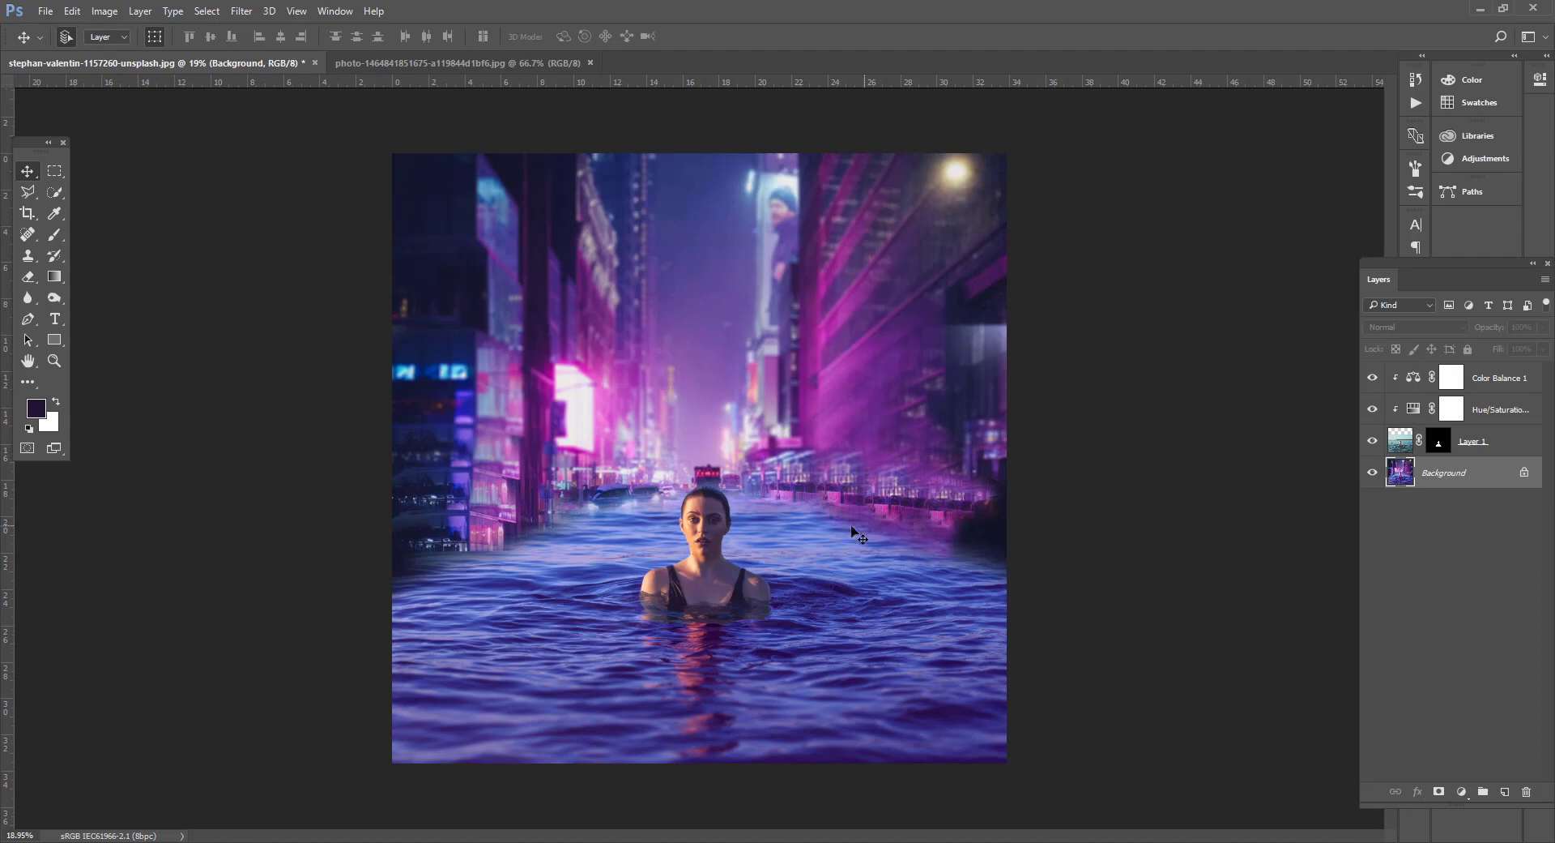
# Select Color Balance 1 and add a Gradient Fill layer above it
pyautogui.click(1087, 485)
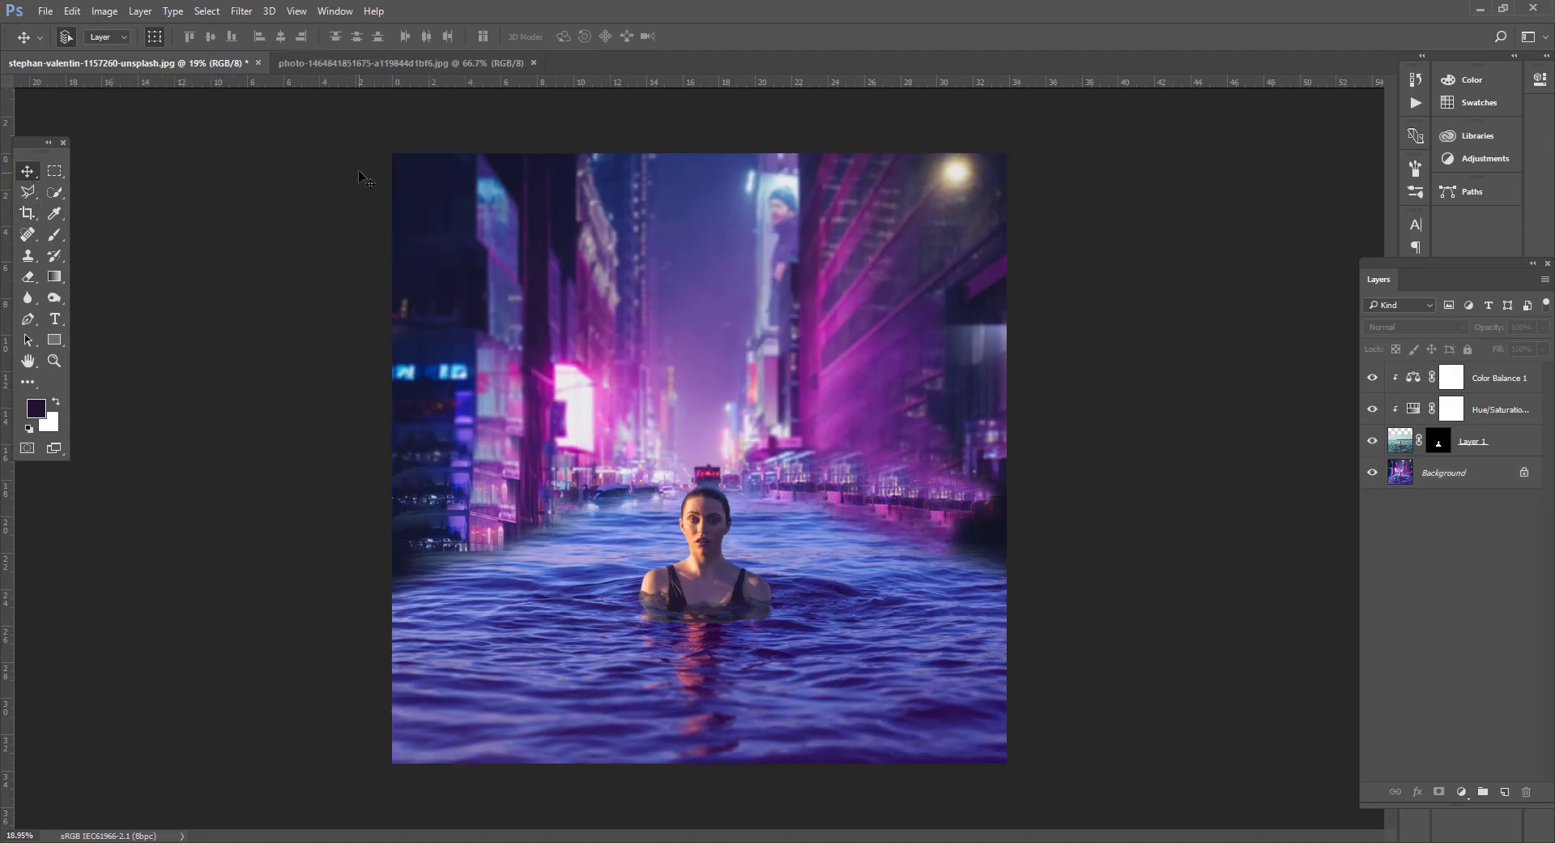
pyautogui.click(1468, 375)
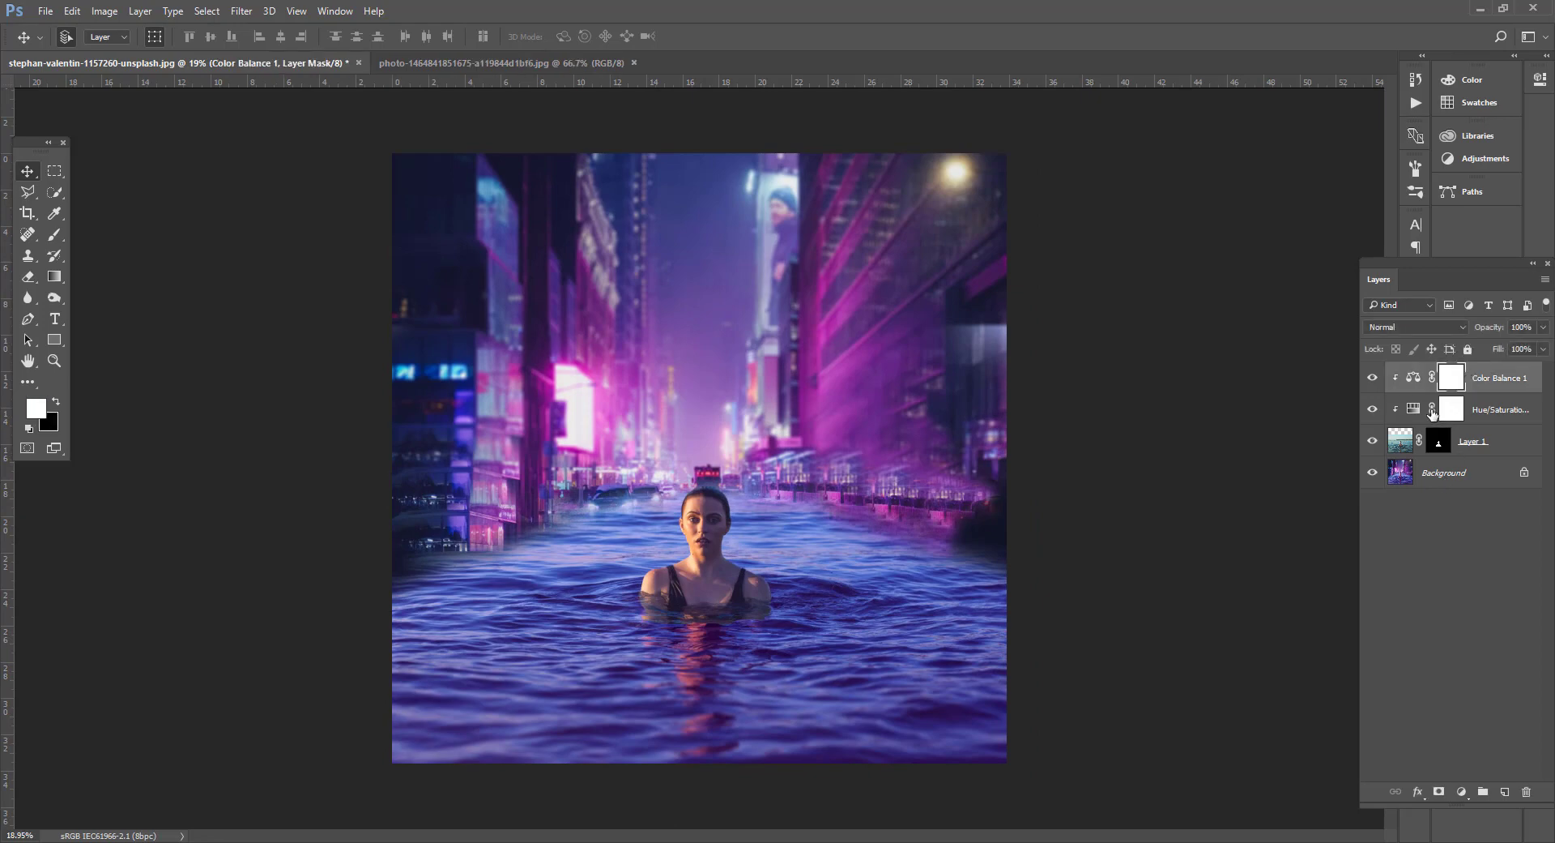
pyautogui.click(1462, 791)
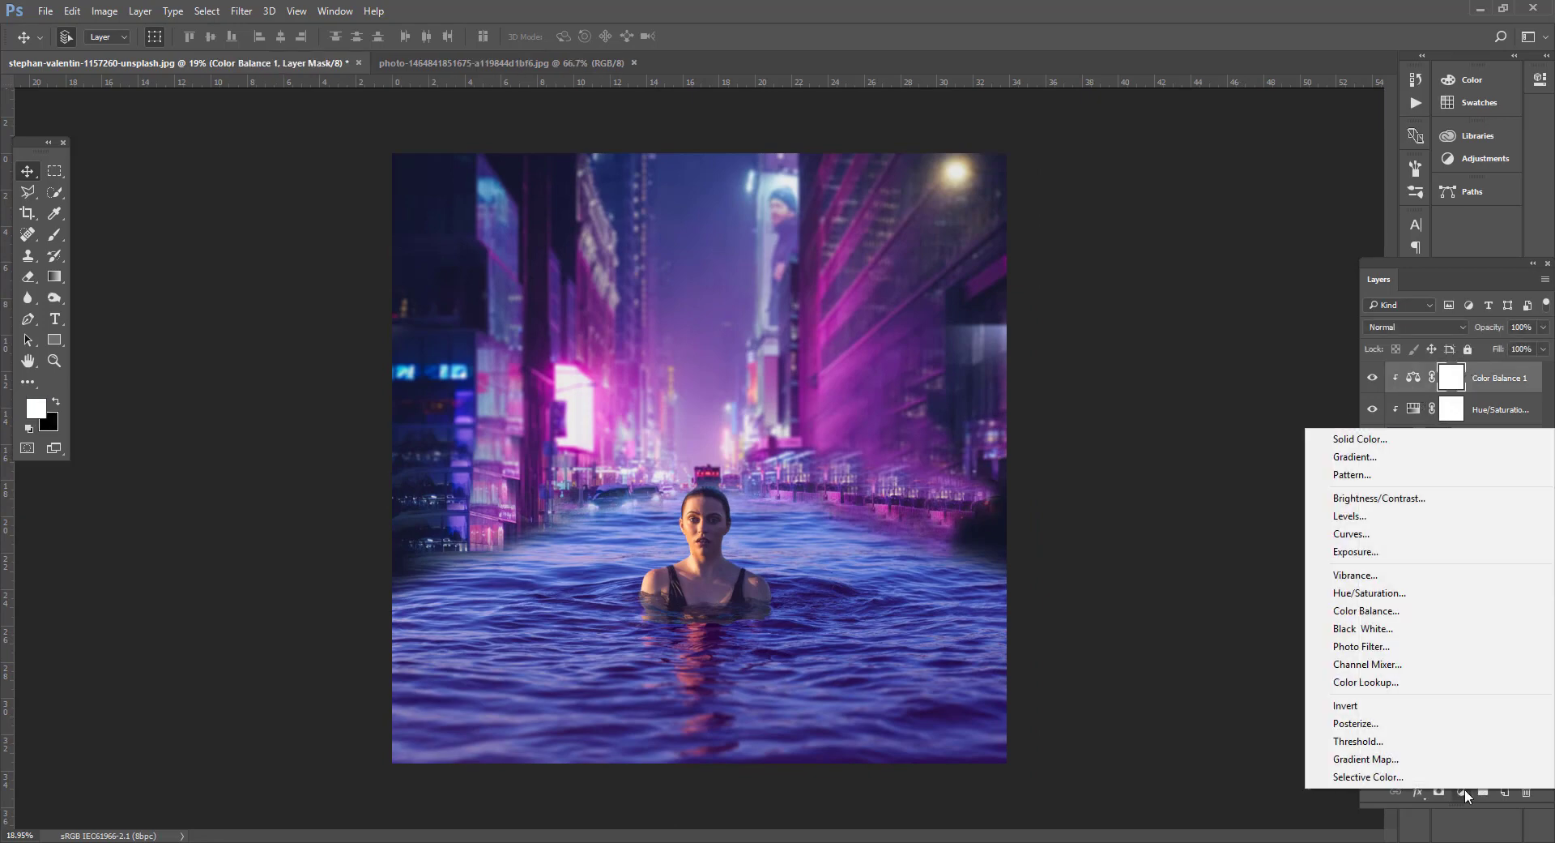
pyautogui.click(1396, 460)
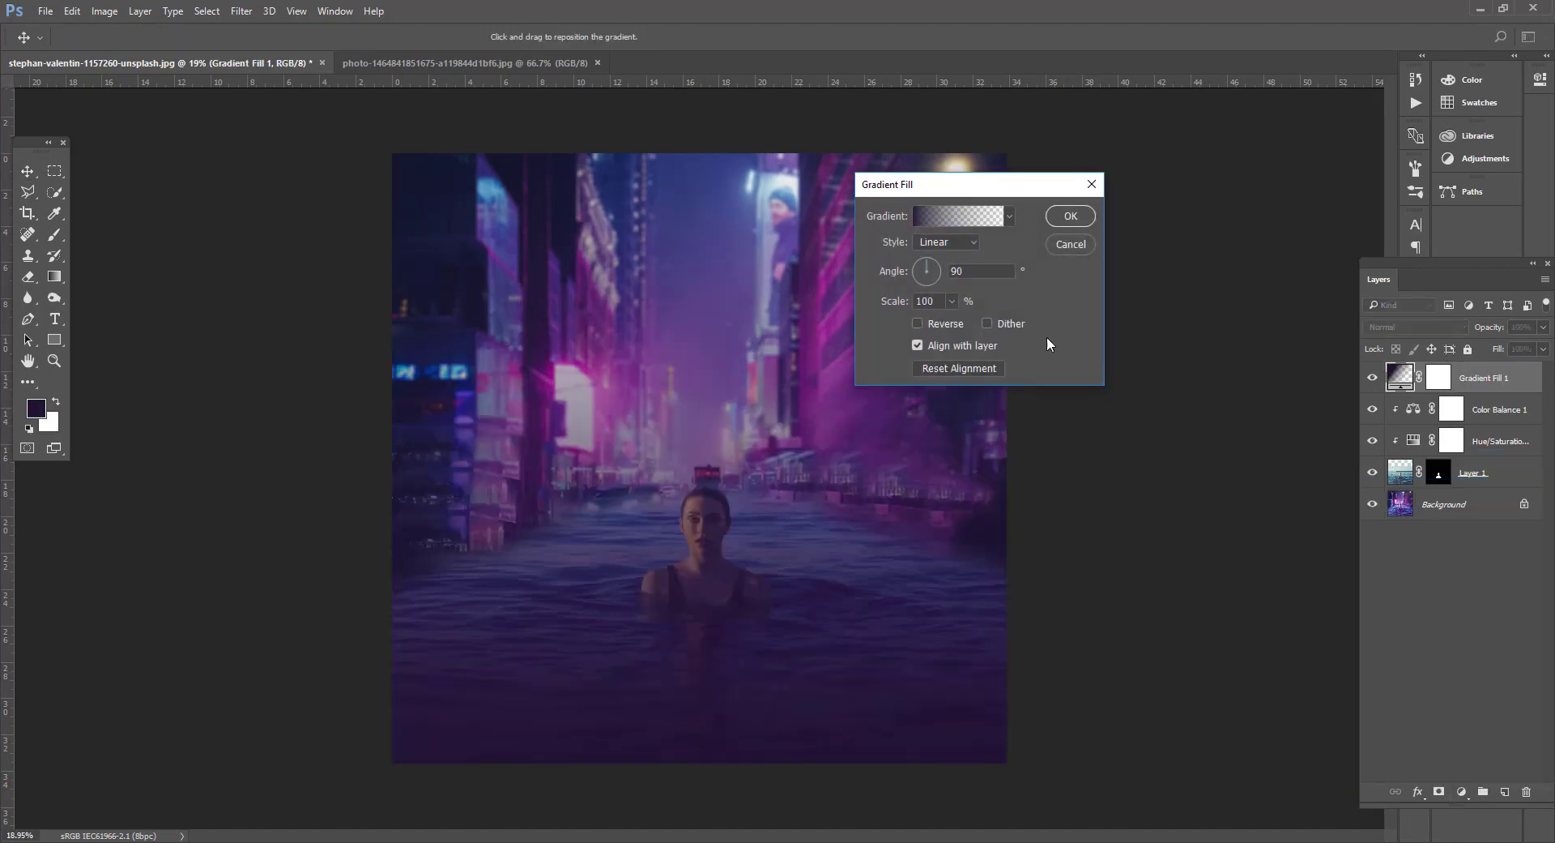
# Make the gradient radial and reversed, centred on the woman at 122% scale
pyautogui.click(970, 245)
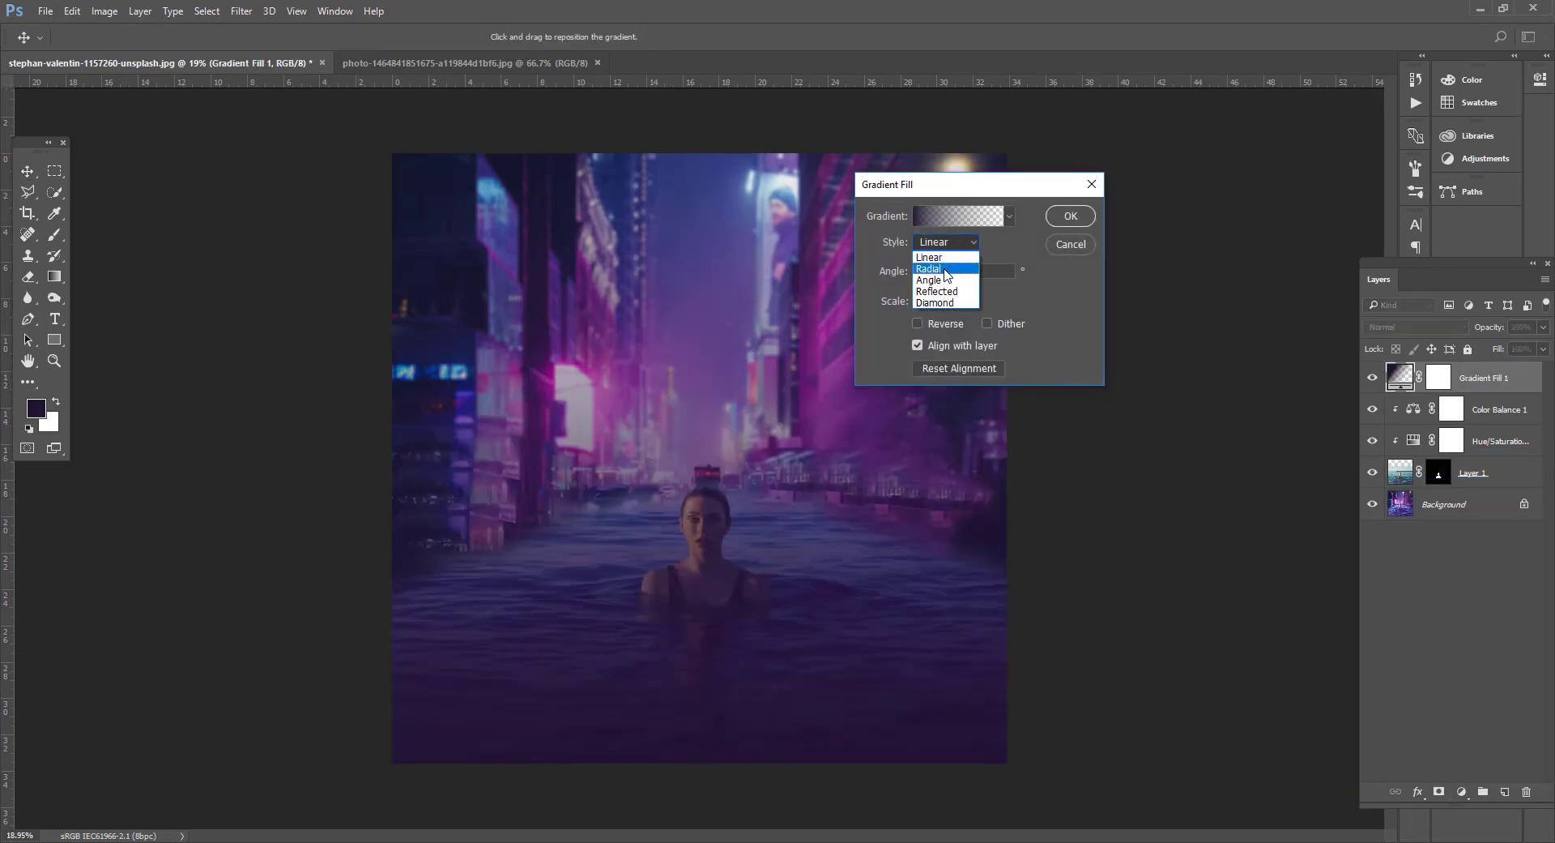
pyautogui.click(946, 268)
pyautogui.click(919, 323)
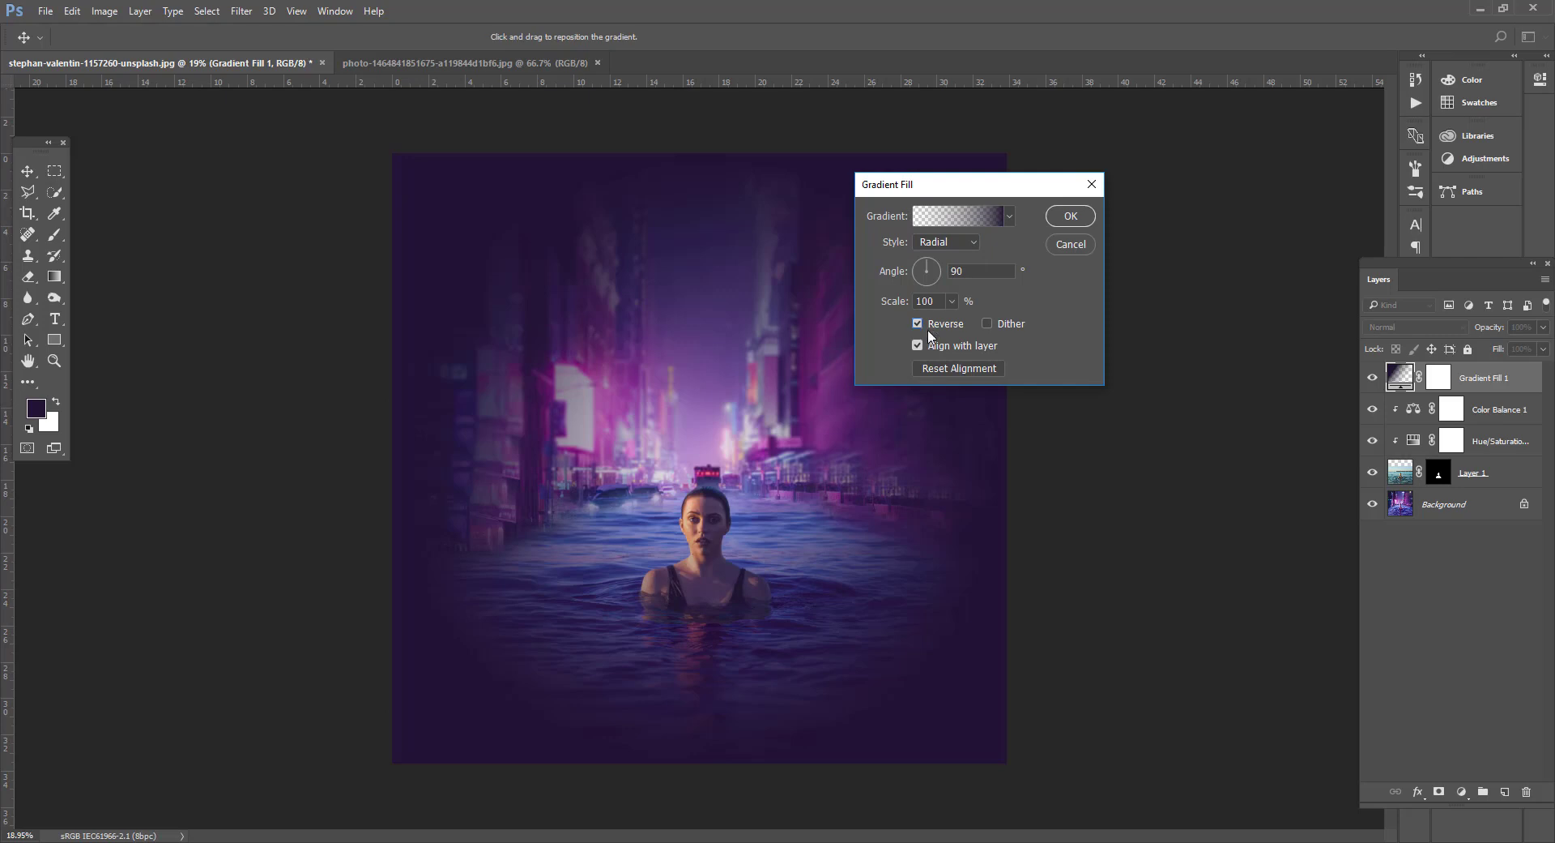
pyautogui.moveTo(742, 447); pyautogui.dragTo(731, 463)
pyautogui.moveTo(959, 318); pyautogui.dragTo(954, 318)
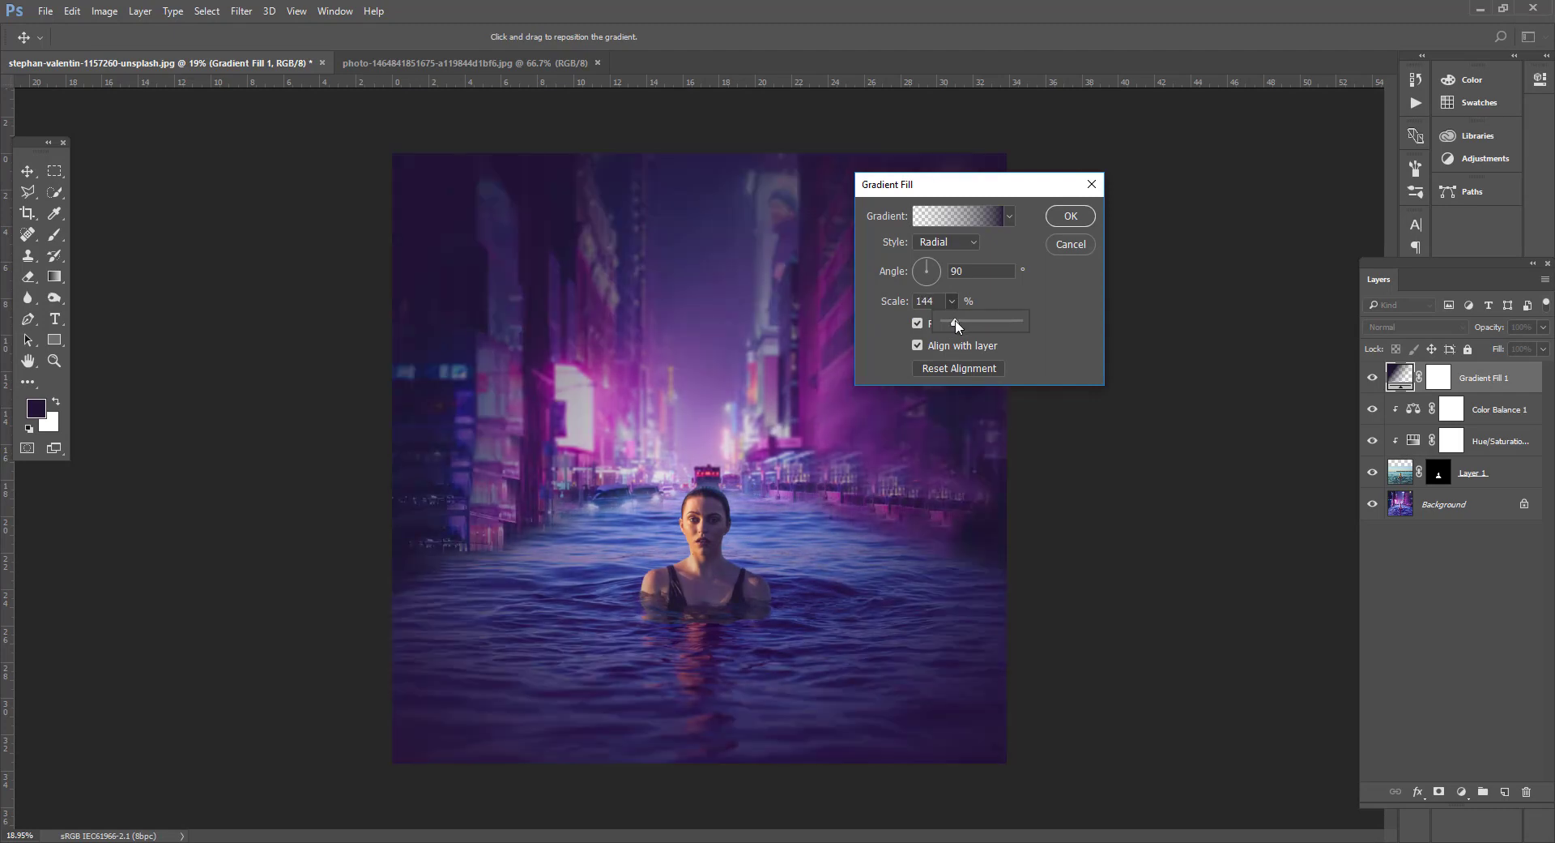
pyautogui.click(1052, 229)
pyautogui.click(1067, 216)
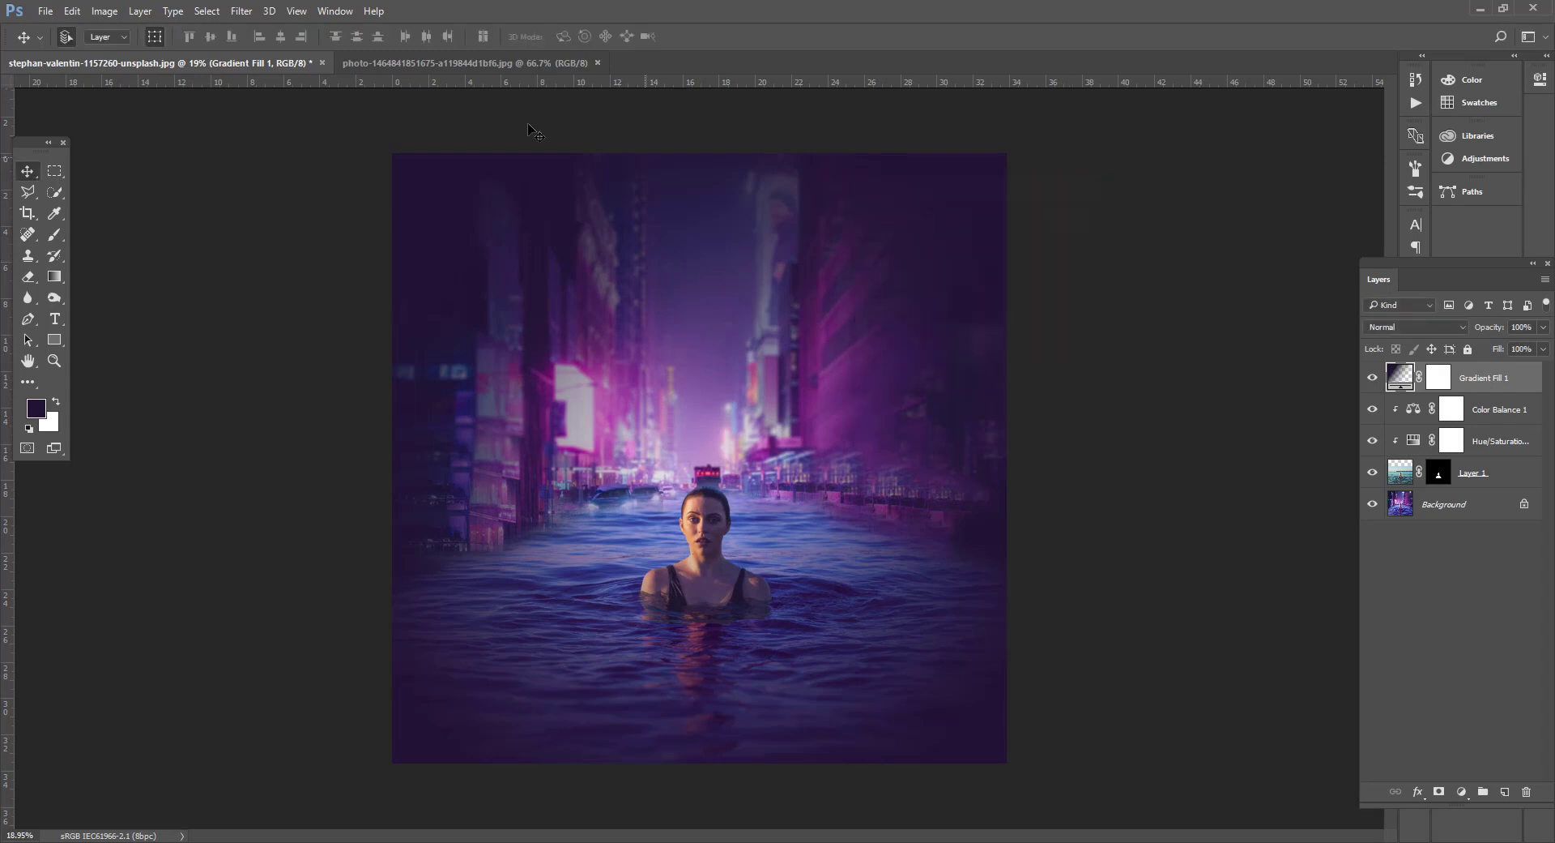
# Convert the vignette to a smart object, Gaussian-blur it at radius ~20.8, and set 30% opacity
pyautogui.click(241, 10)
pyautogui.moveTo(249, 188)
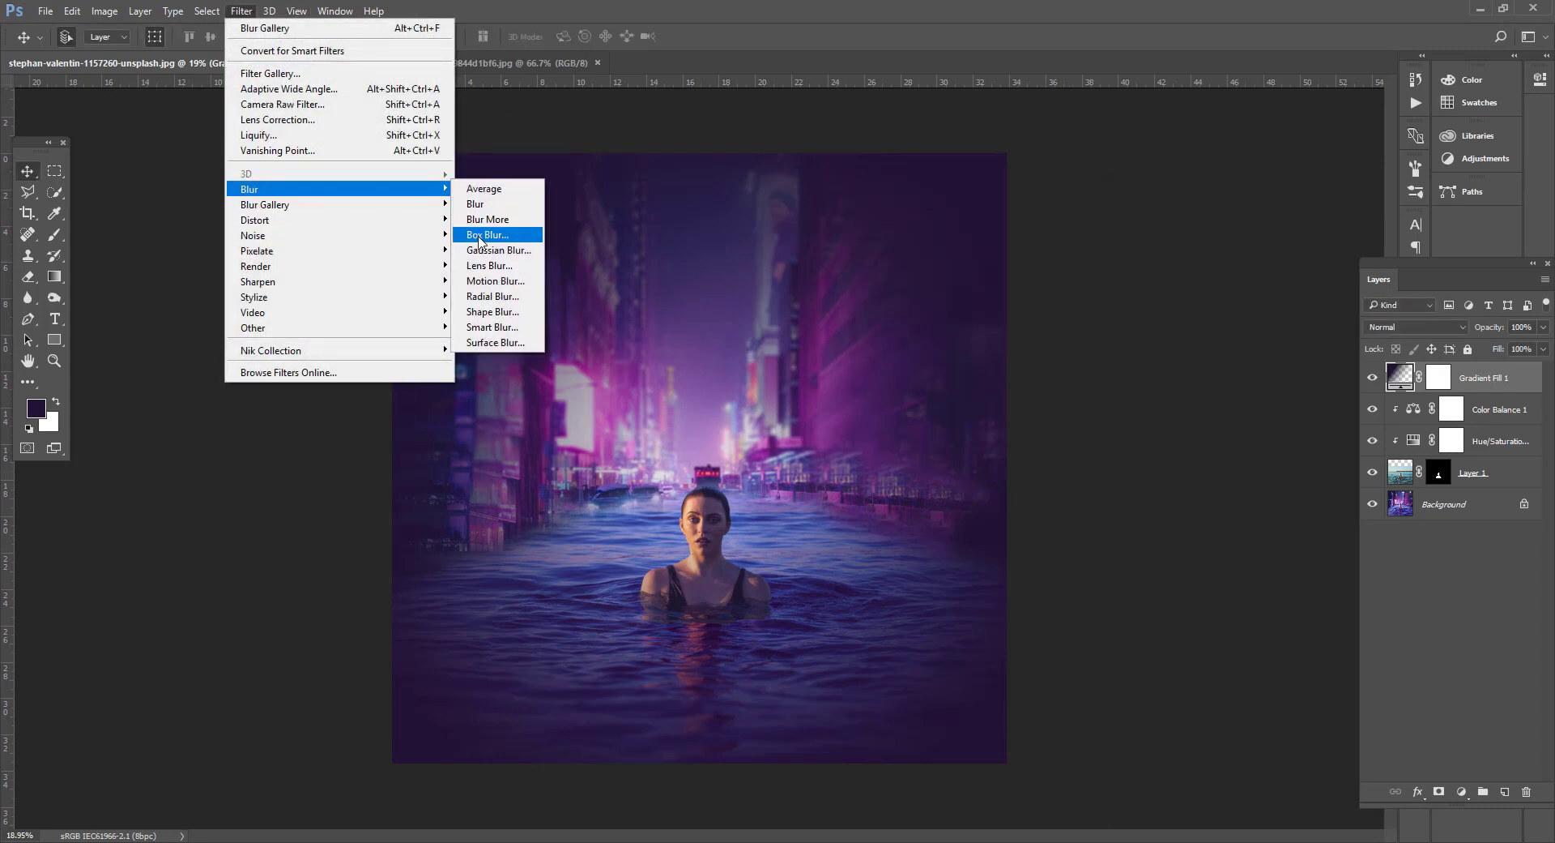
pyautogui.click(481, 250)
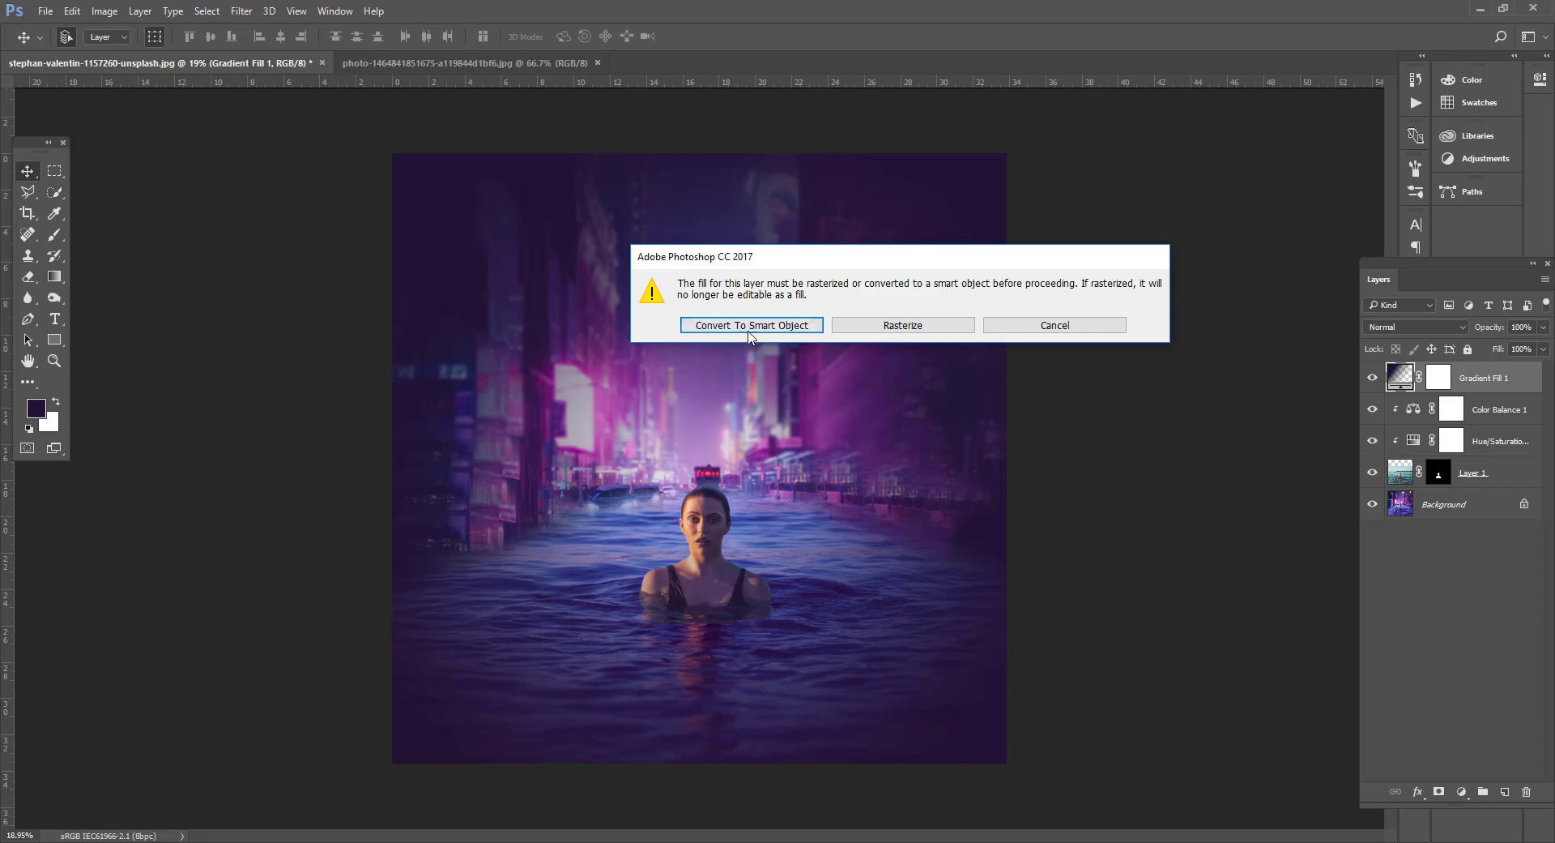
pyautogui.click(750, 334)
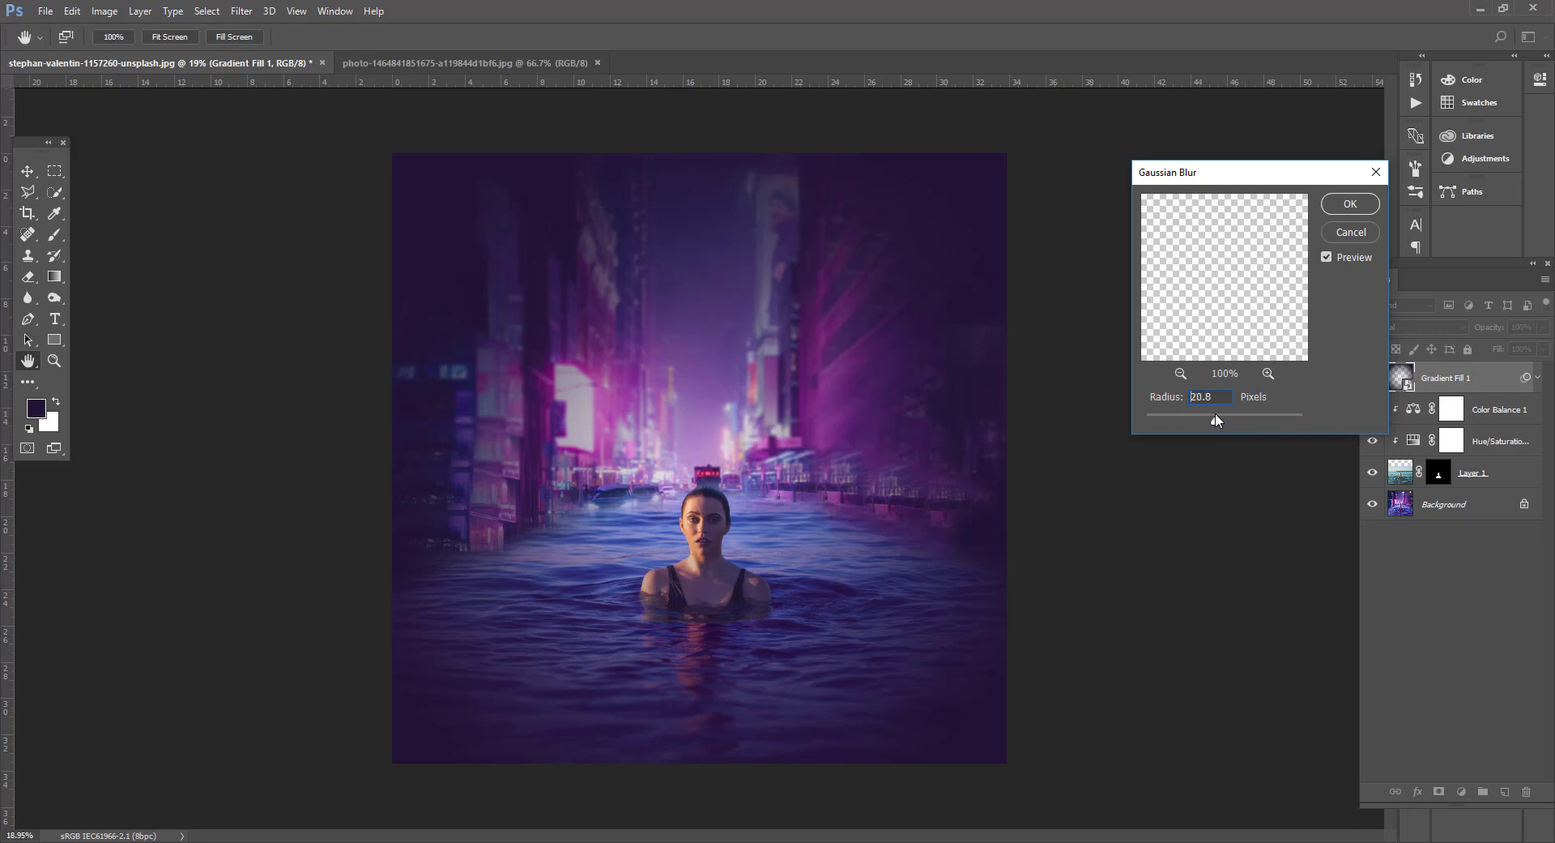
pyautogui.click(1349, 204)
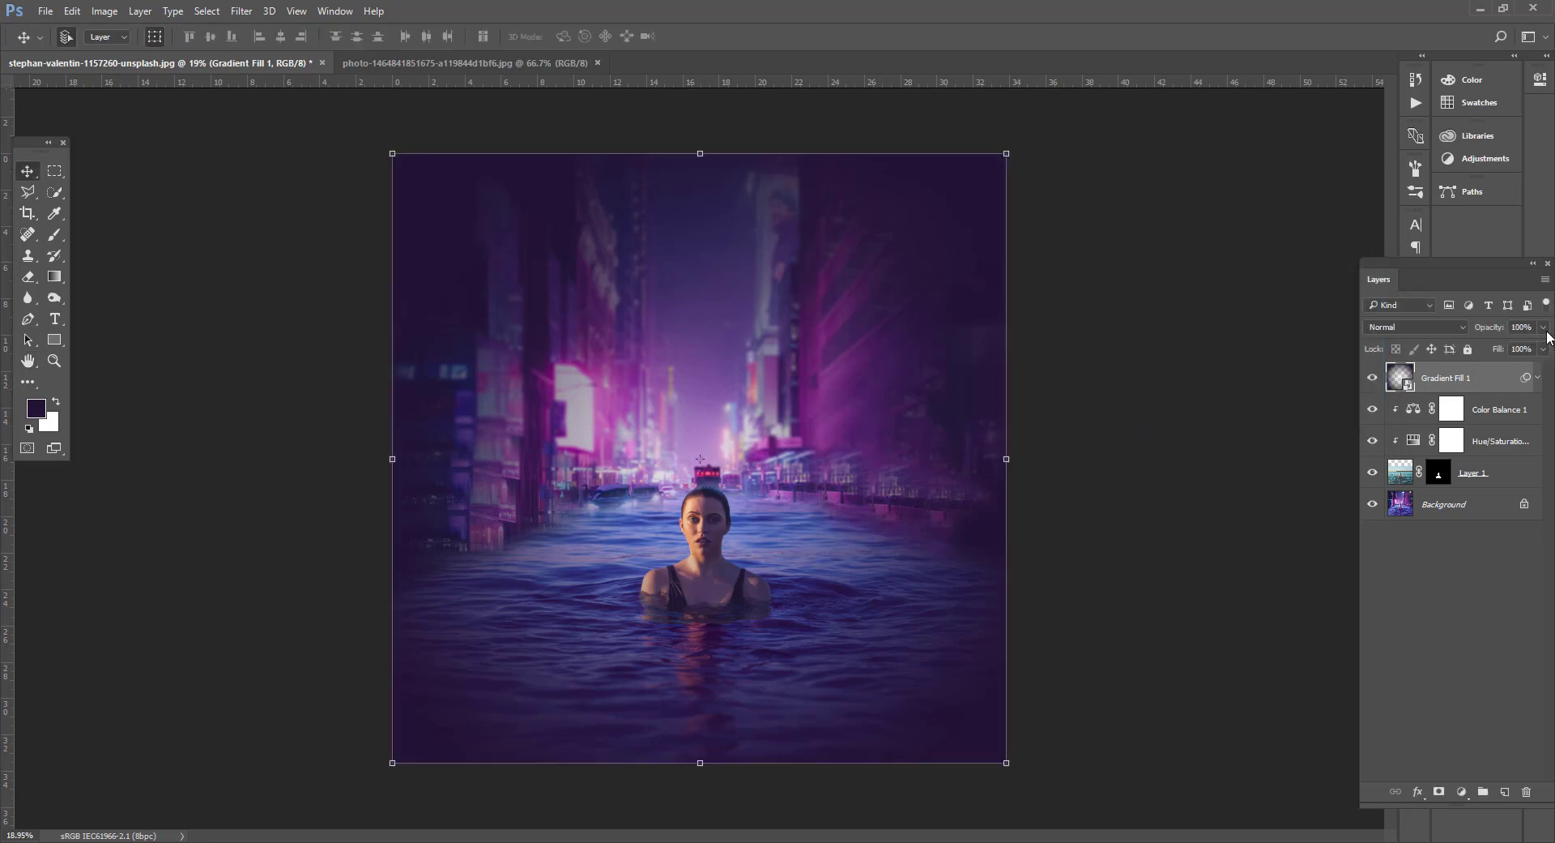
pyautogui.moveTo(1547, 330); pyautogui.dragTo(1485, 350)
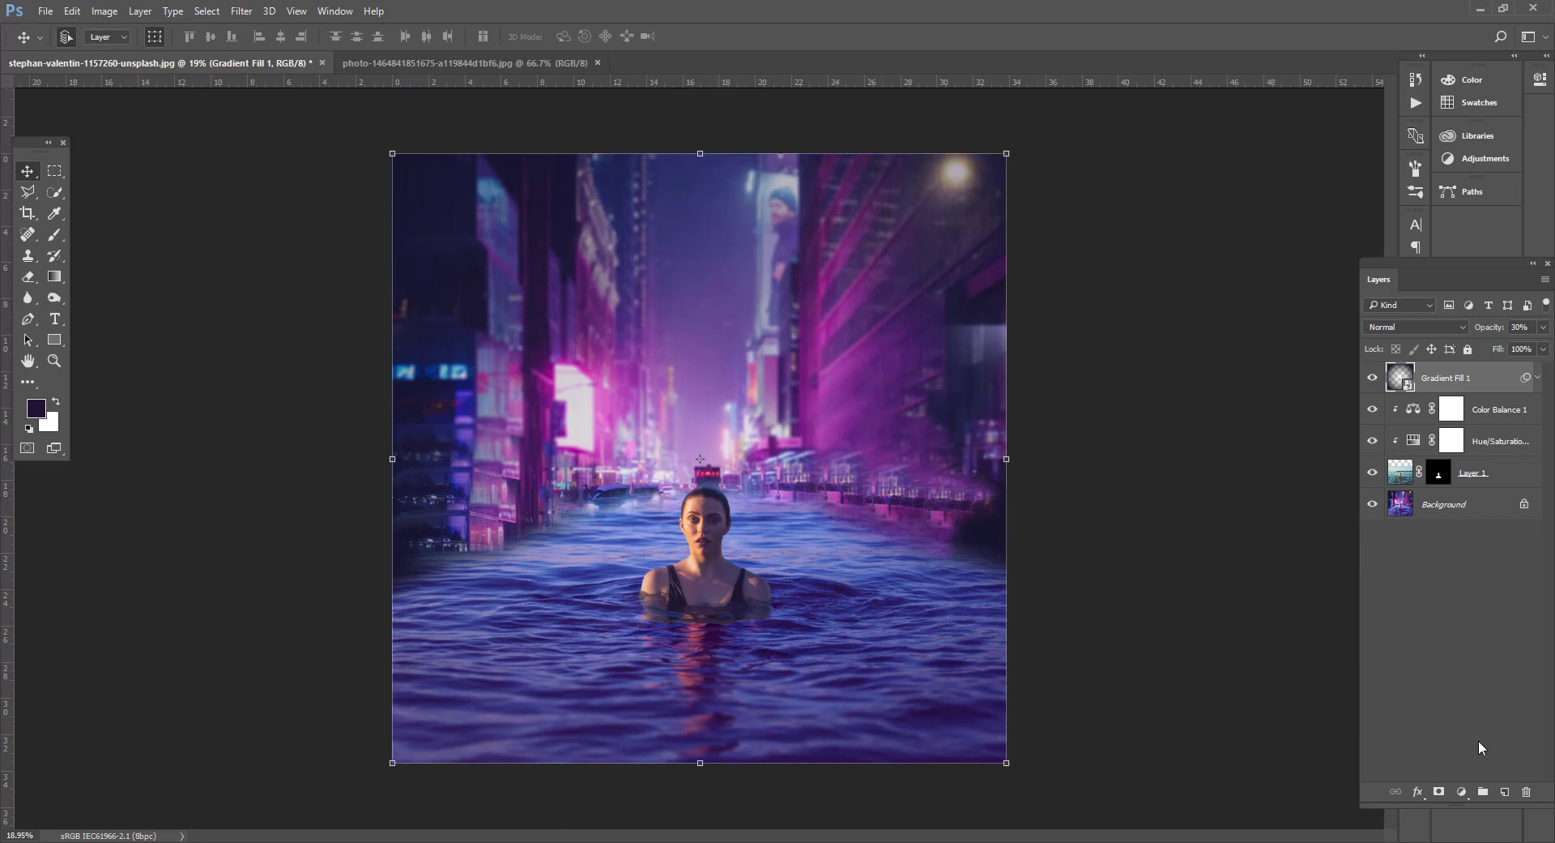
pyautogui.click(1461, 792)
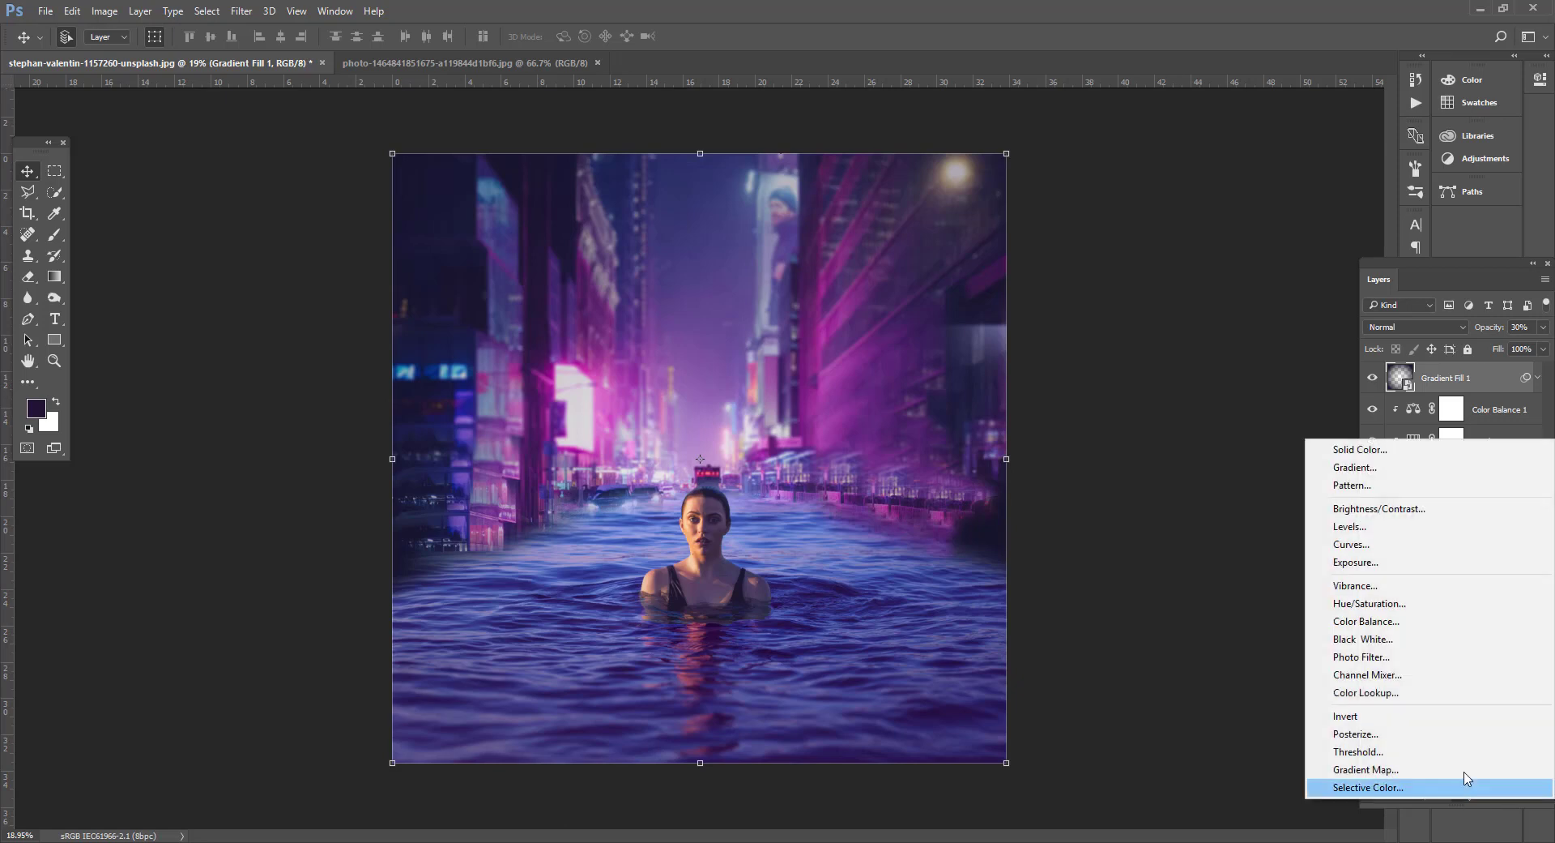
# Add a Color Lookup layer and, after previewing several LUT presets, settle on Moonlight.3DL
pyautogui.click(1407, 694)
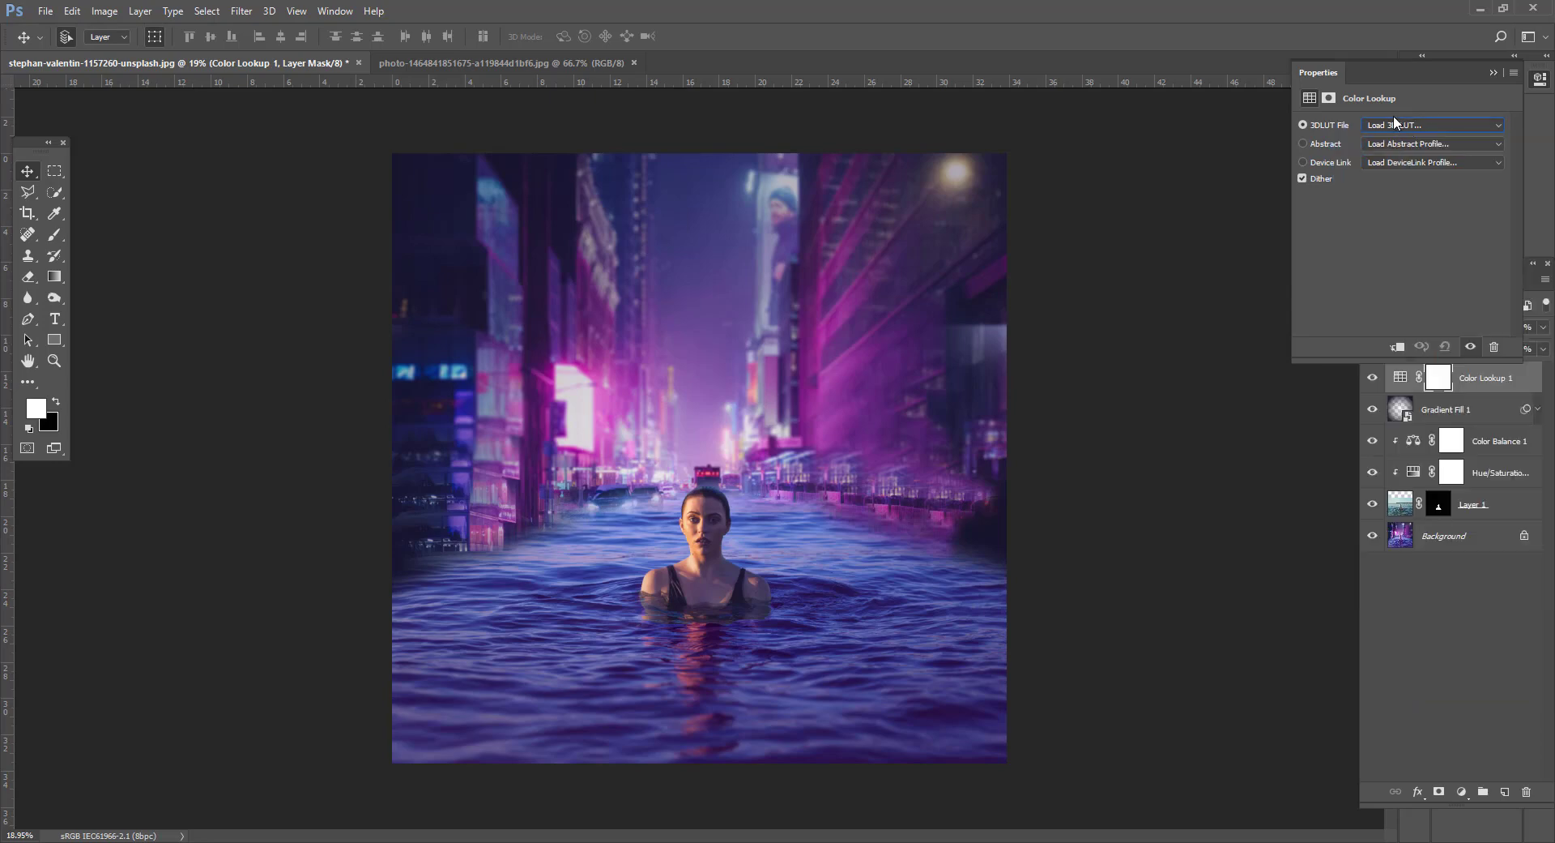
pyautogui.press('Down')
pyautogui.press('Down')
pyautogui.press('Down')
pyautogui.press('Up')
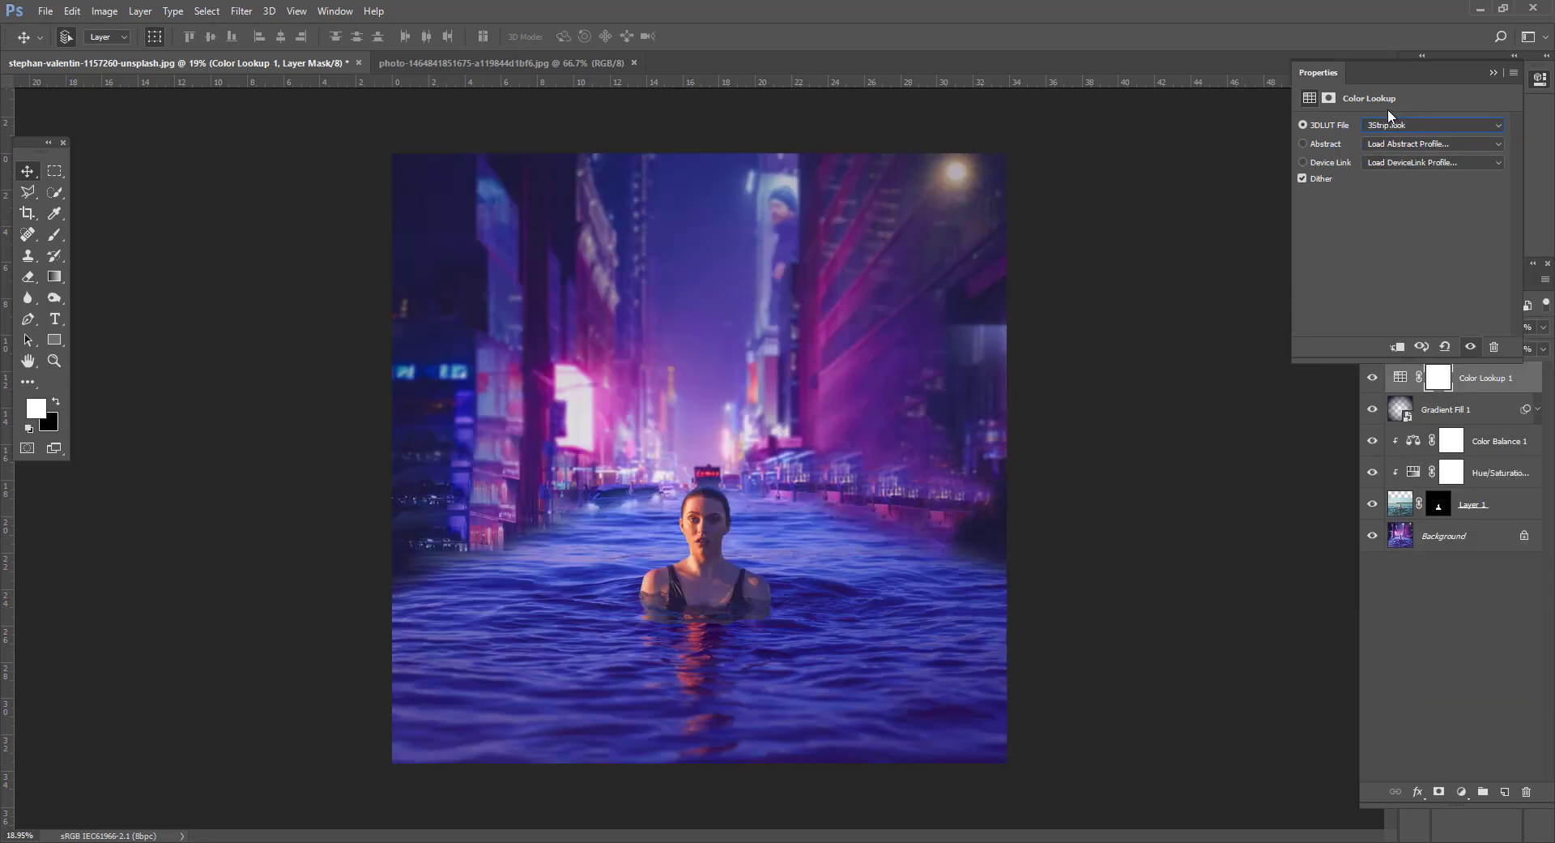
pyautogui.press('Down')
pyautogui.press('Down')
pyautogui.press('Down')
pyautogui.press('Down')
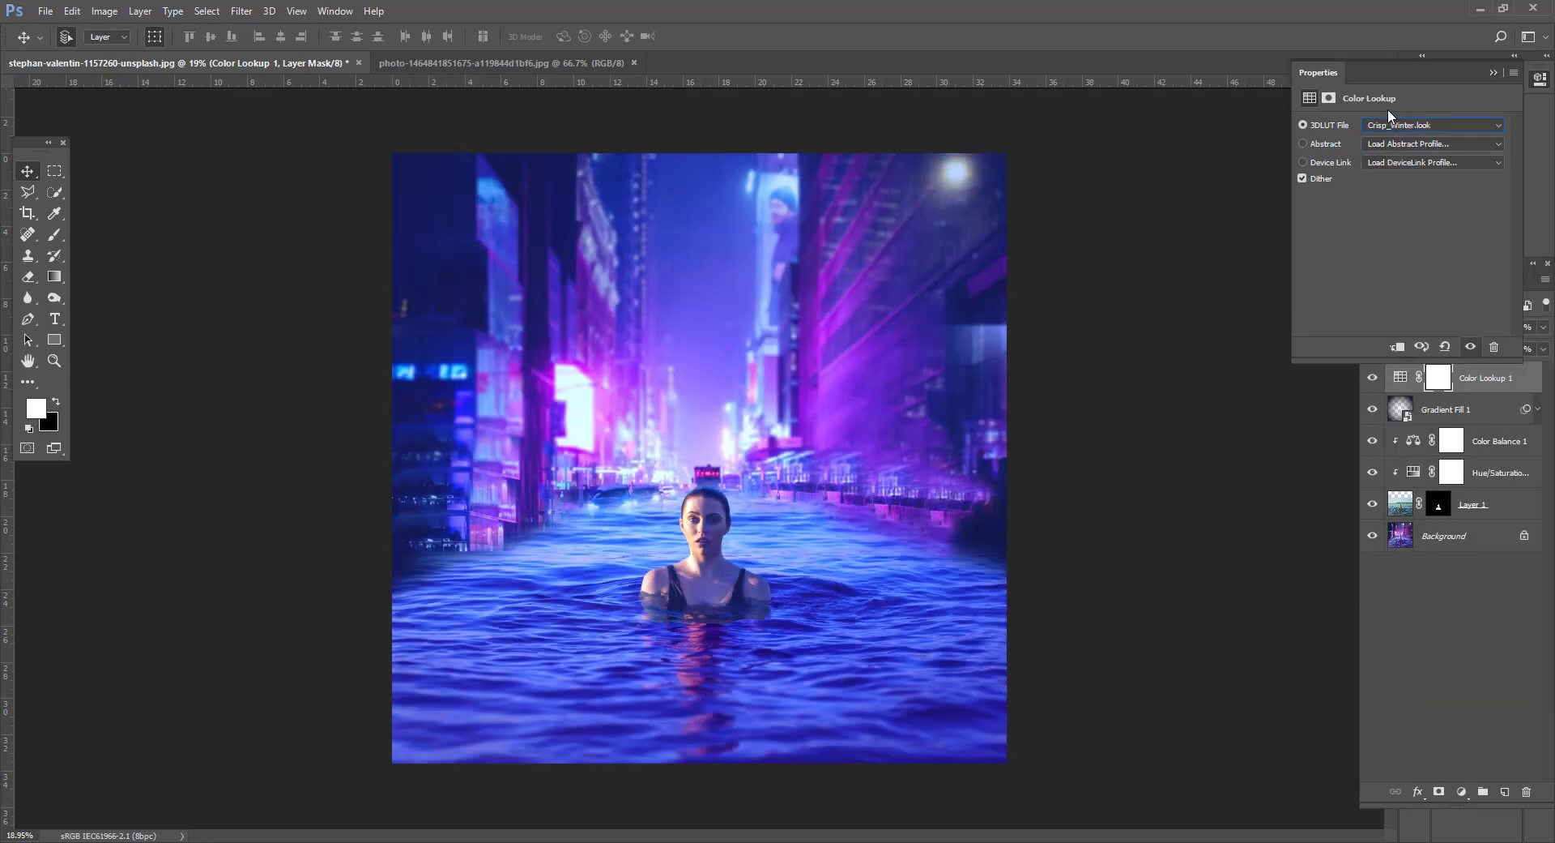
pyautogui.press('Down')
pyautogui.press('Down')
pyautogui.press('Down')
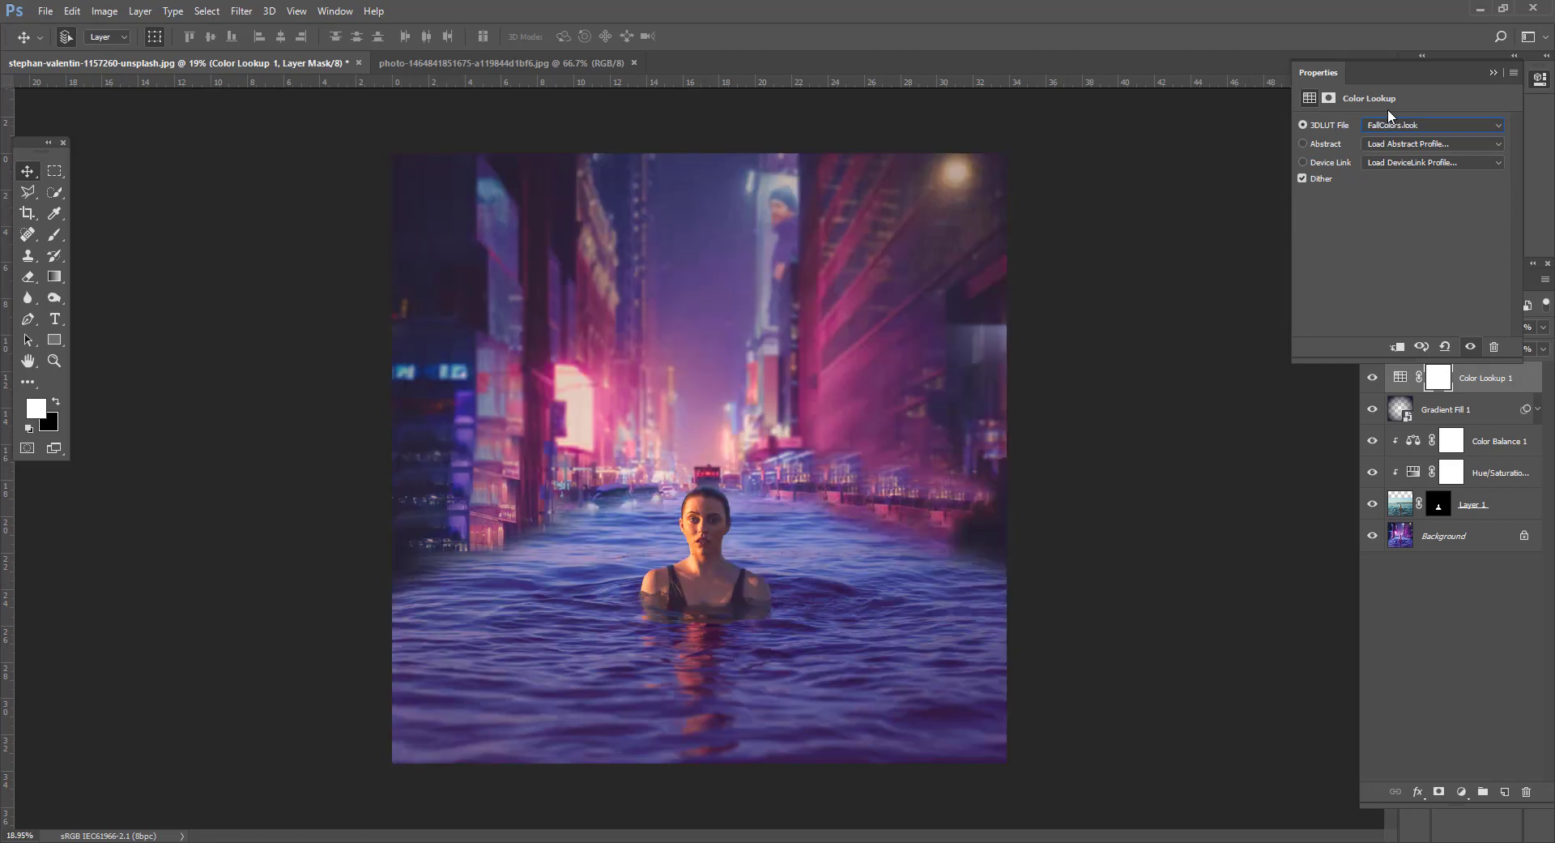
pyautogui.press('Down')
pyautogui.press('Down')
pyautogui.press('Down')
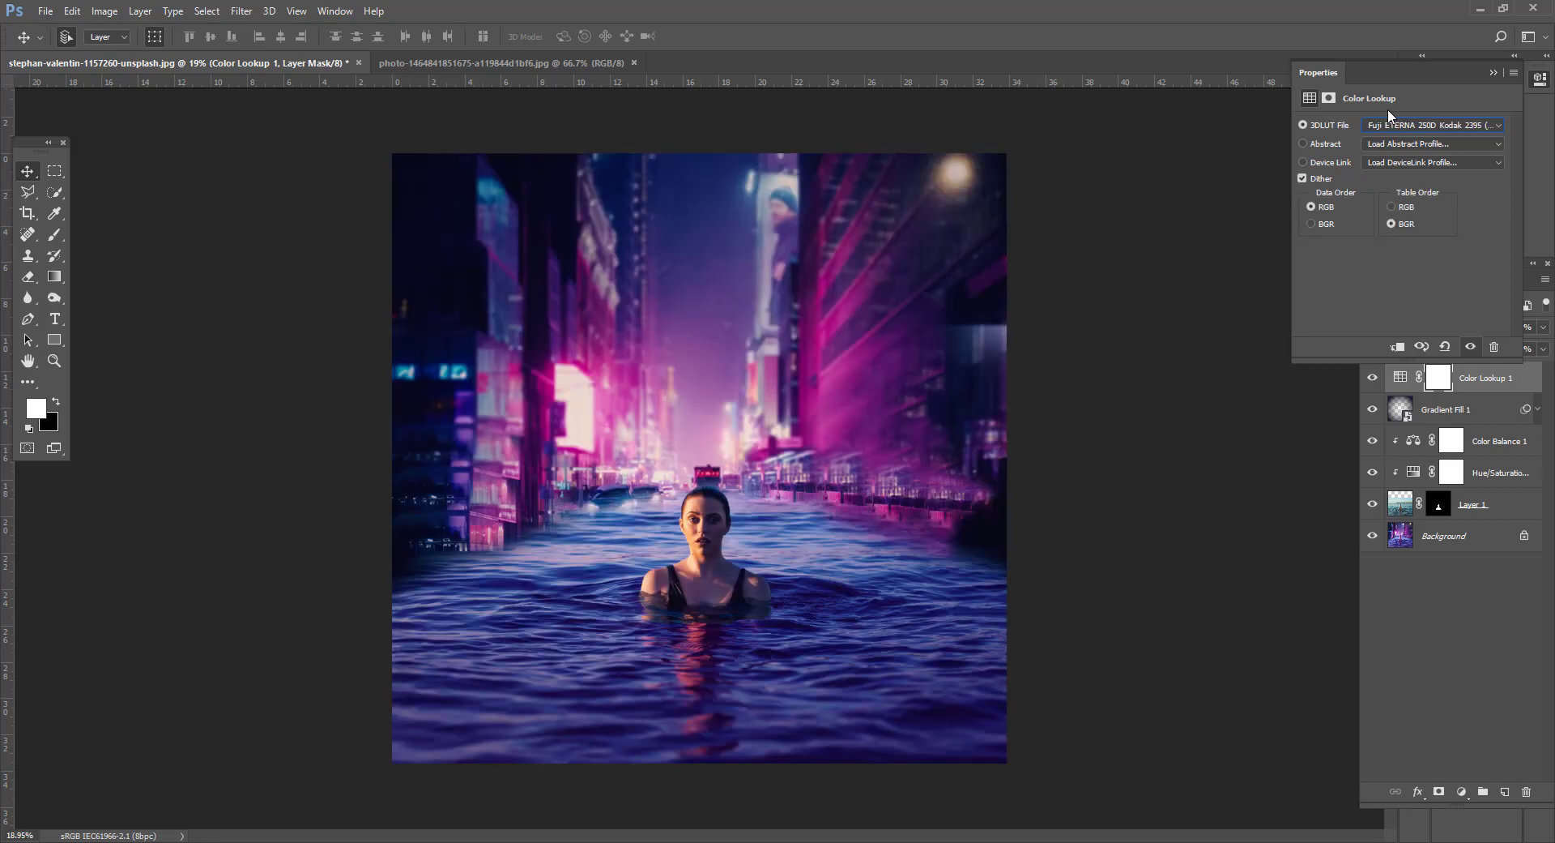
pyautogui.press('Down')
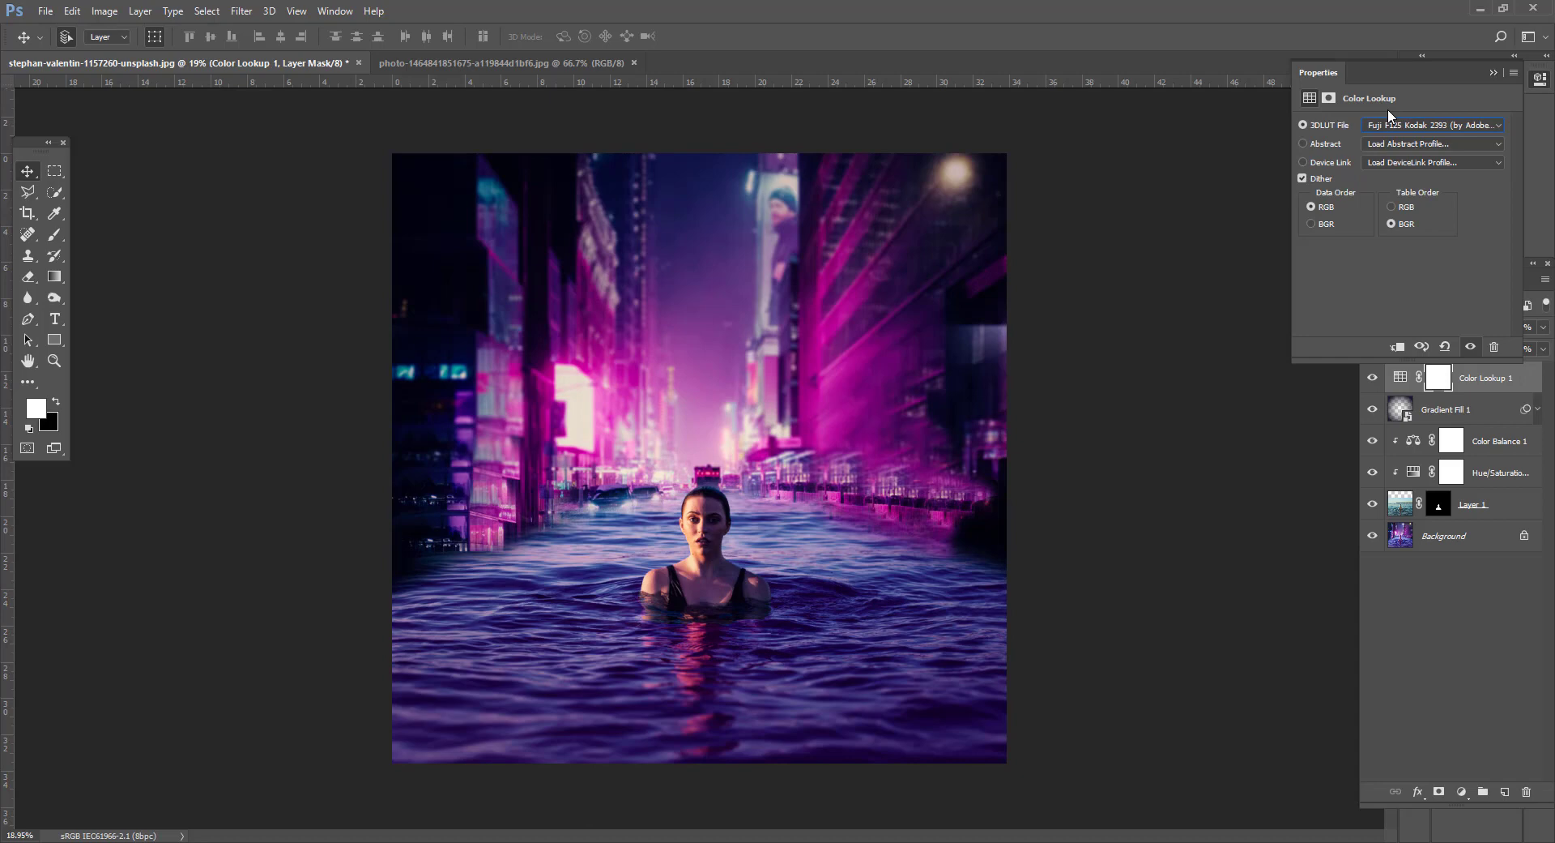
pyautogui.press('Down')
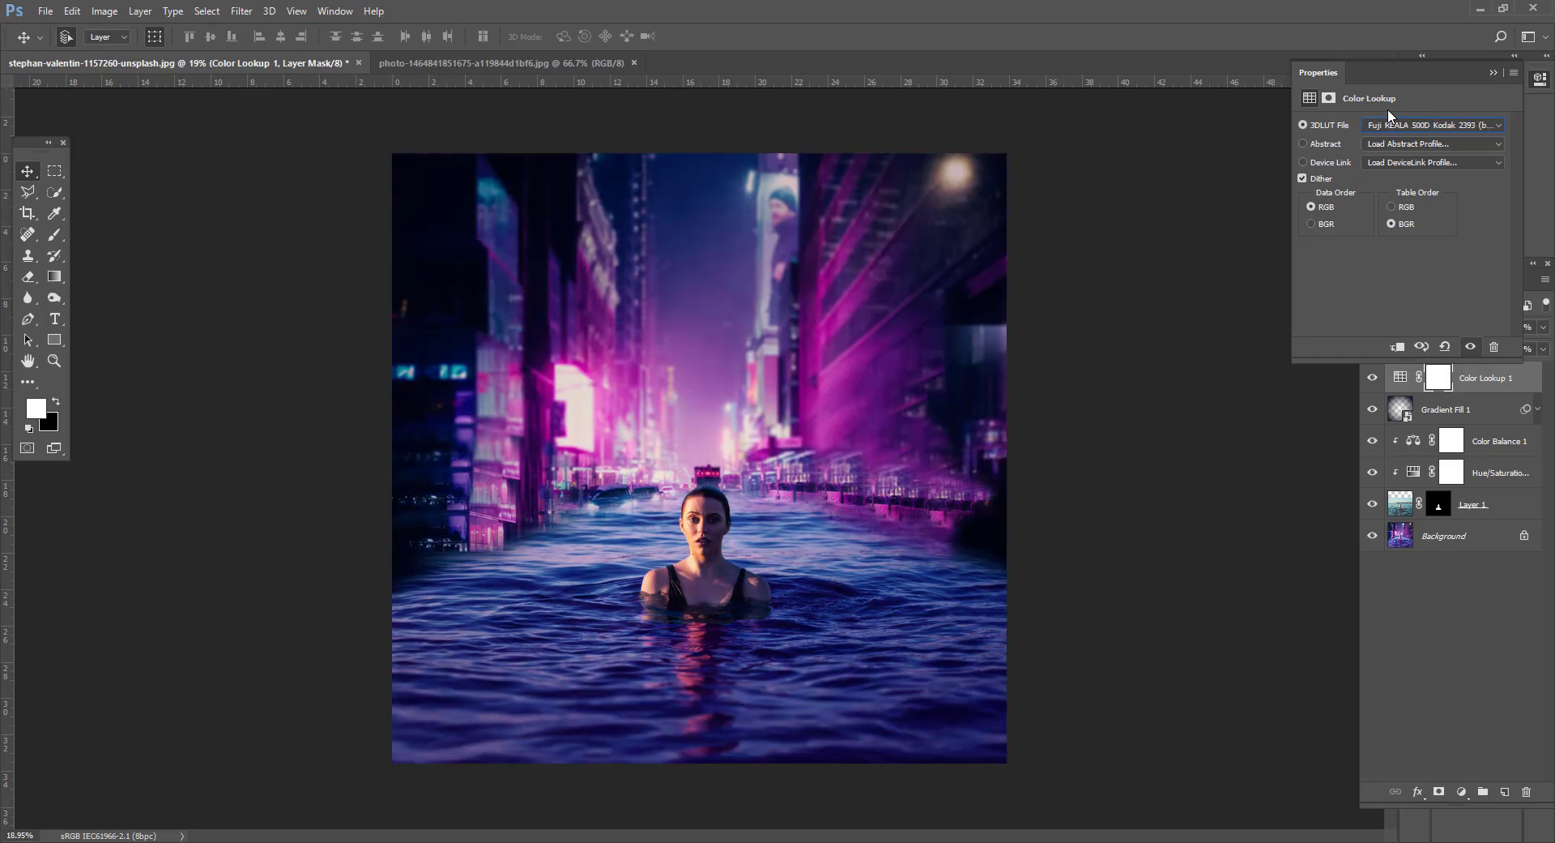
pyautogui.press('Down')
pyautogui.press('Up')
pyautogui.press('Down')
pyautogui.press('Down')
pyautogui.press('Down')
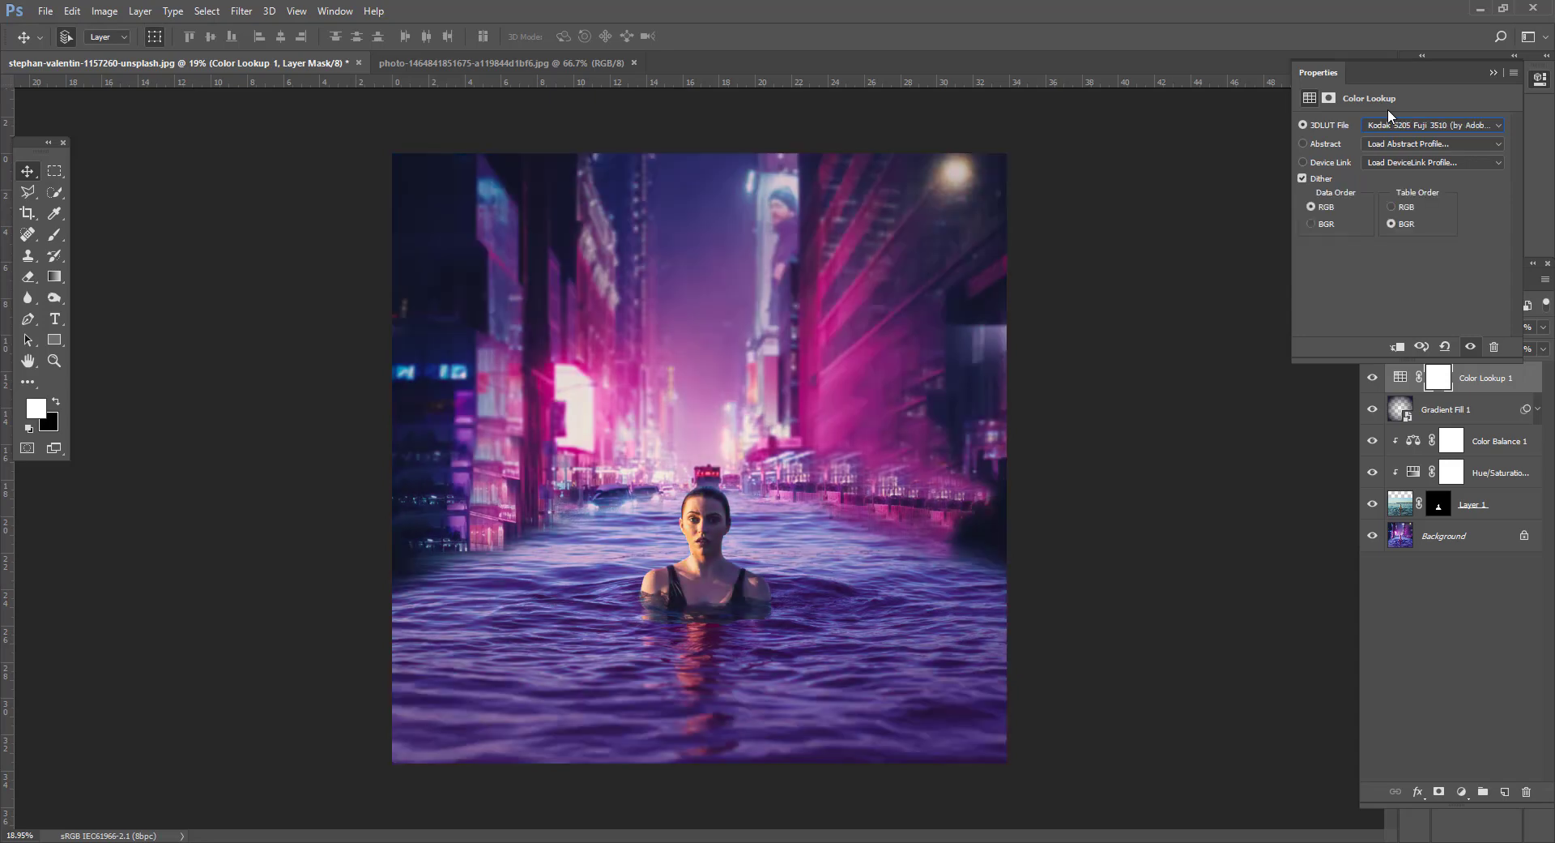
pyautogui.press('Down')
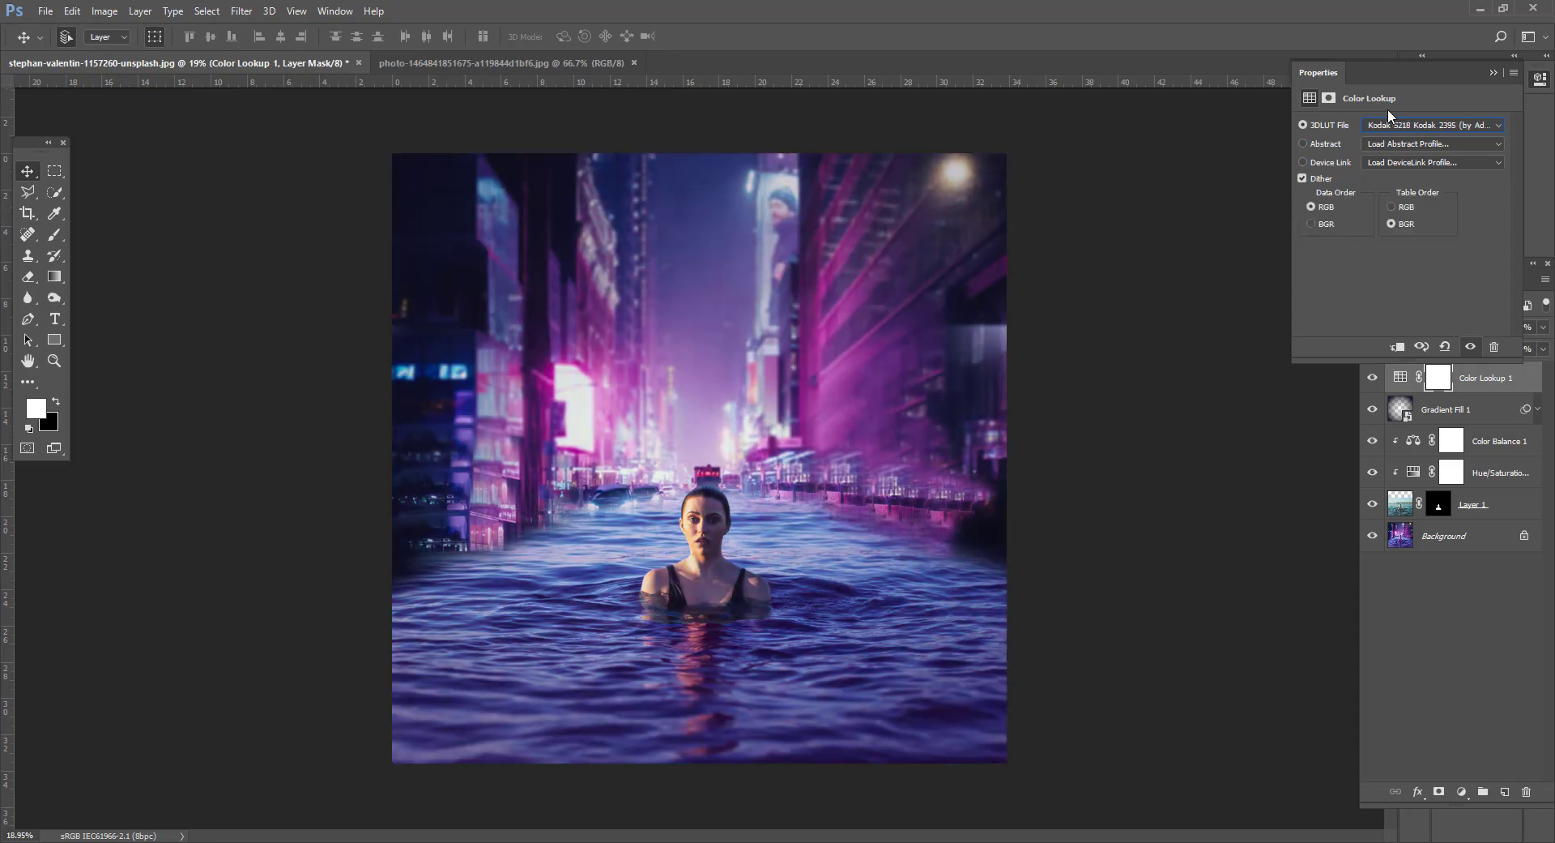
pyautogui.press('Down')
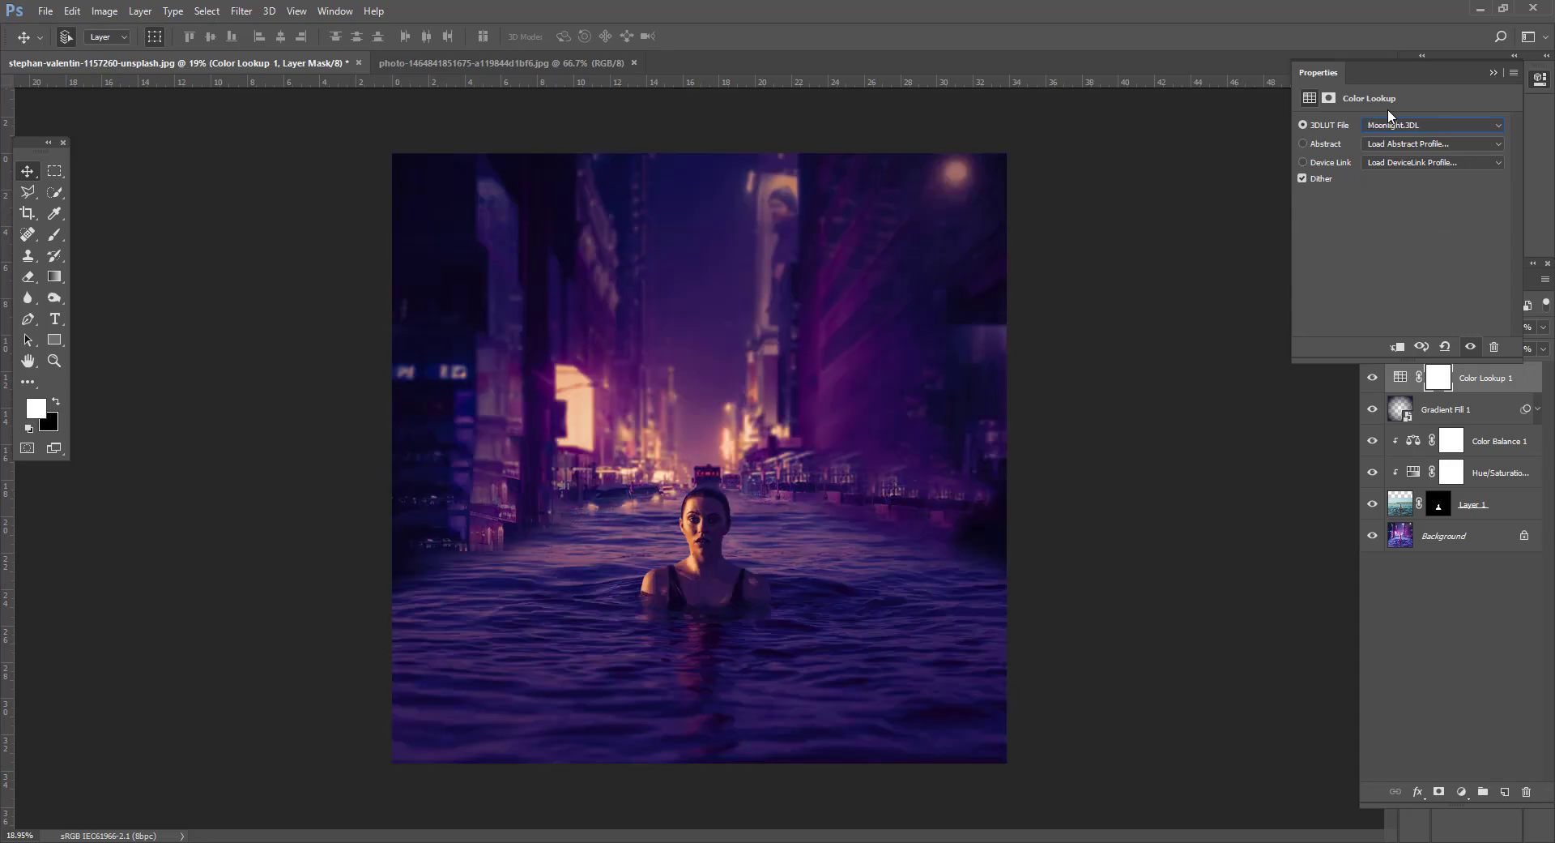
pyautogui.press('Down')
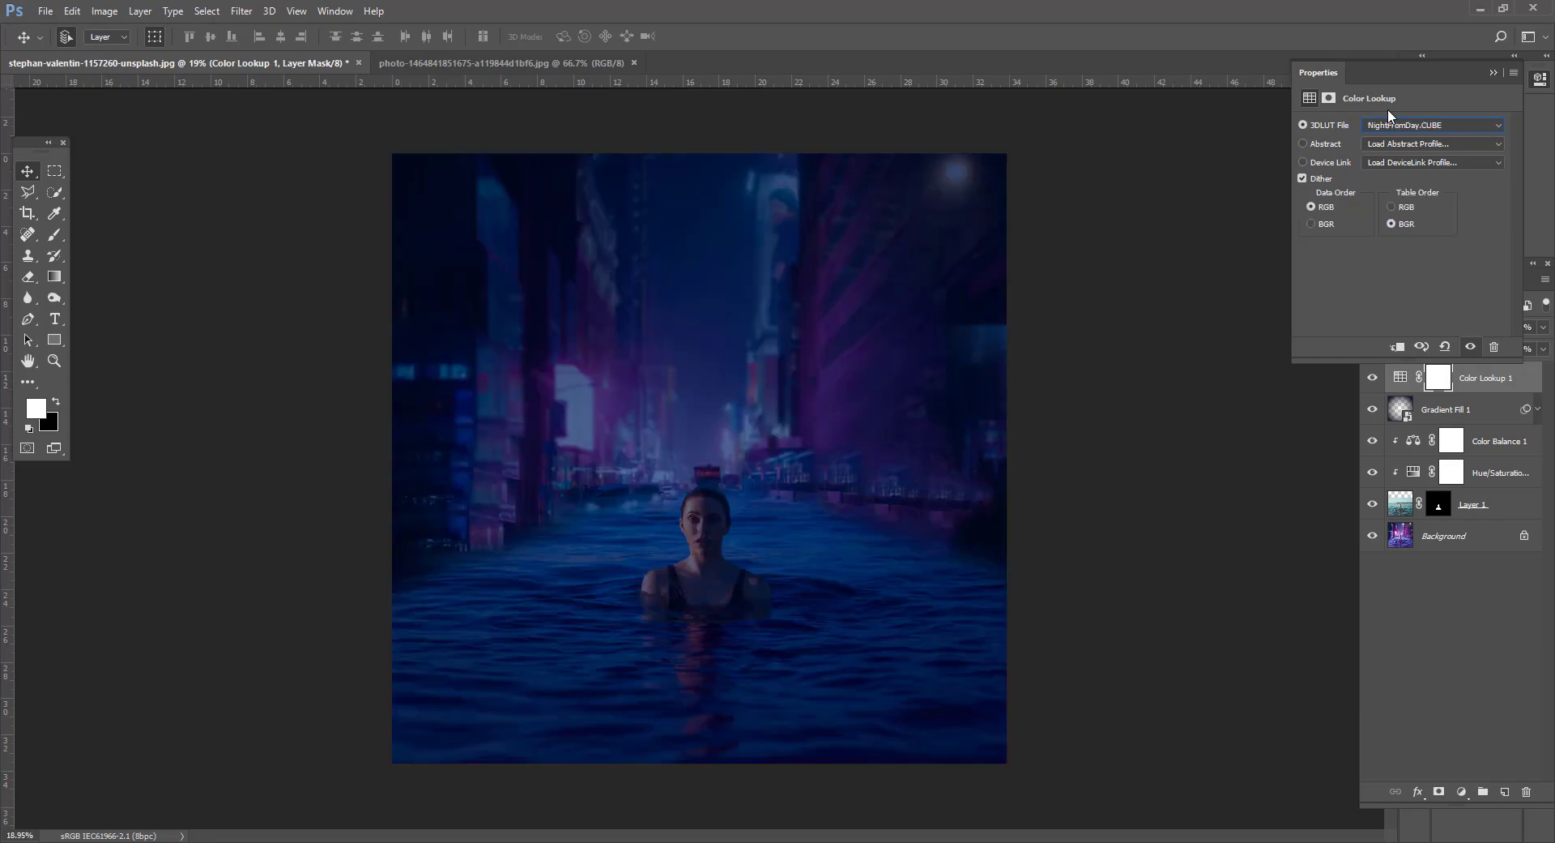
pyautogui.press('Up')
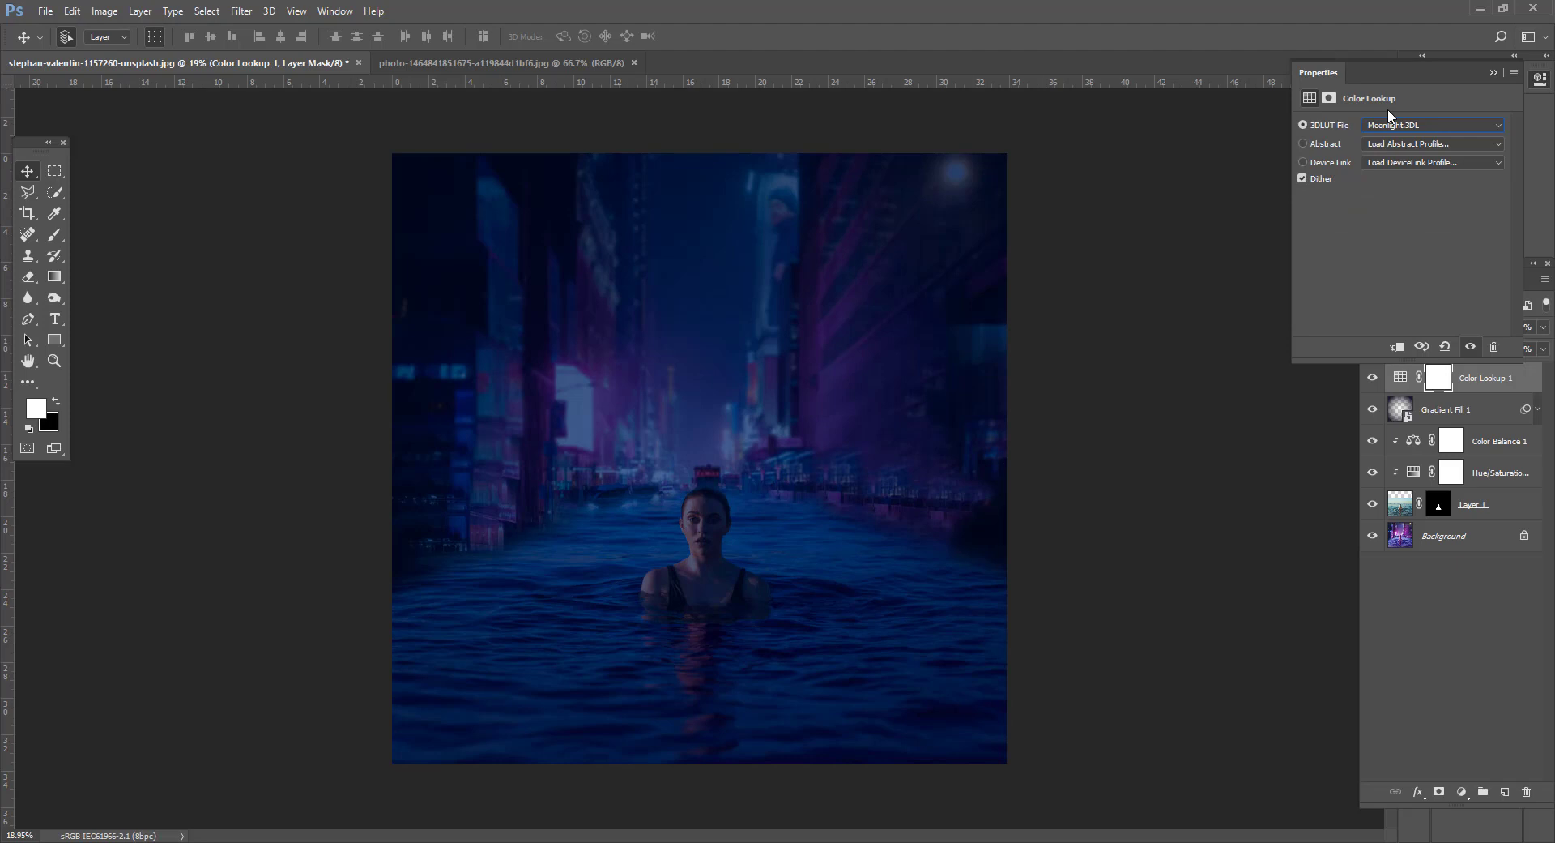
# Lower the Color Lookup 1 layer's opacity to 38%
pyautogui.click(1501, 69)
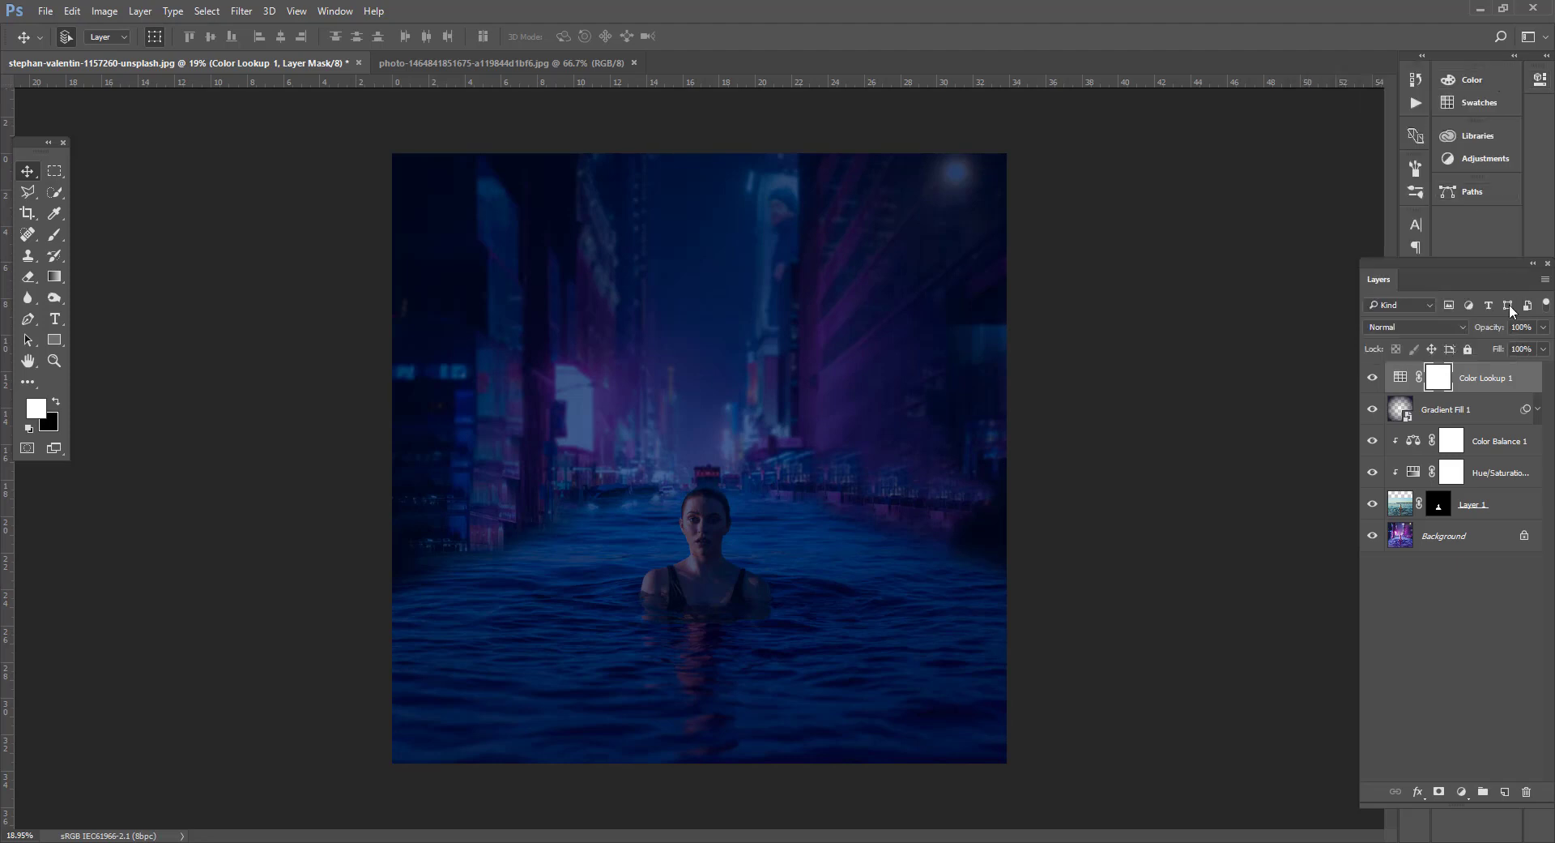
pyautogui.click(1543, 326)
pyautogui.moveTo(1545, 348); pyautogui.dragTo(1496, 347)
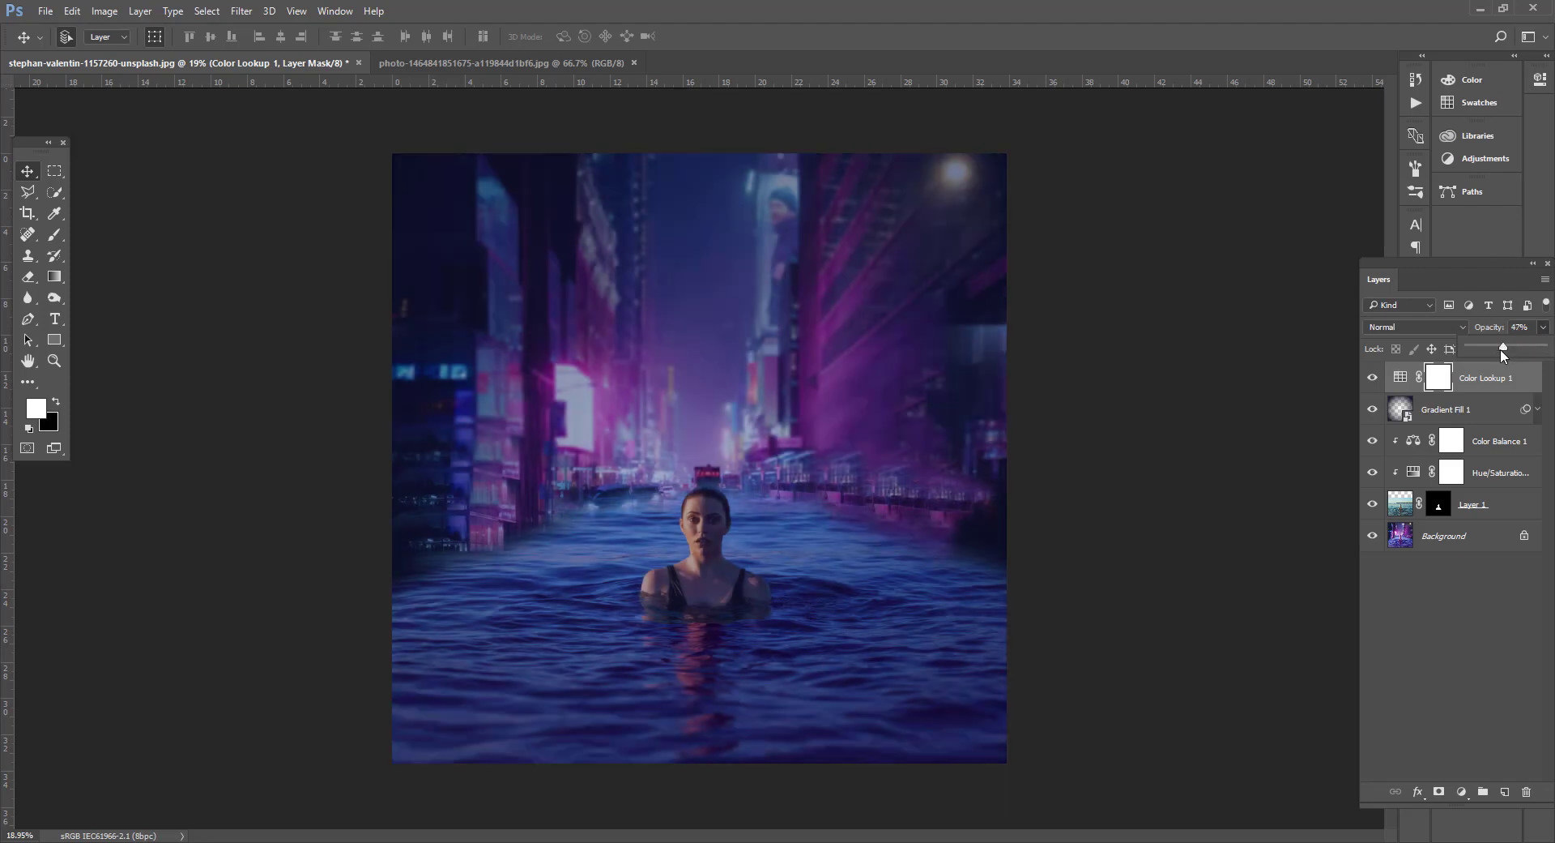
pyautogui.click(1435, 376)
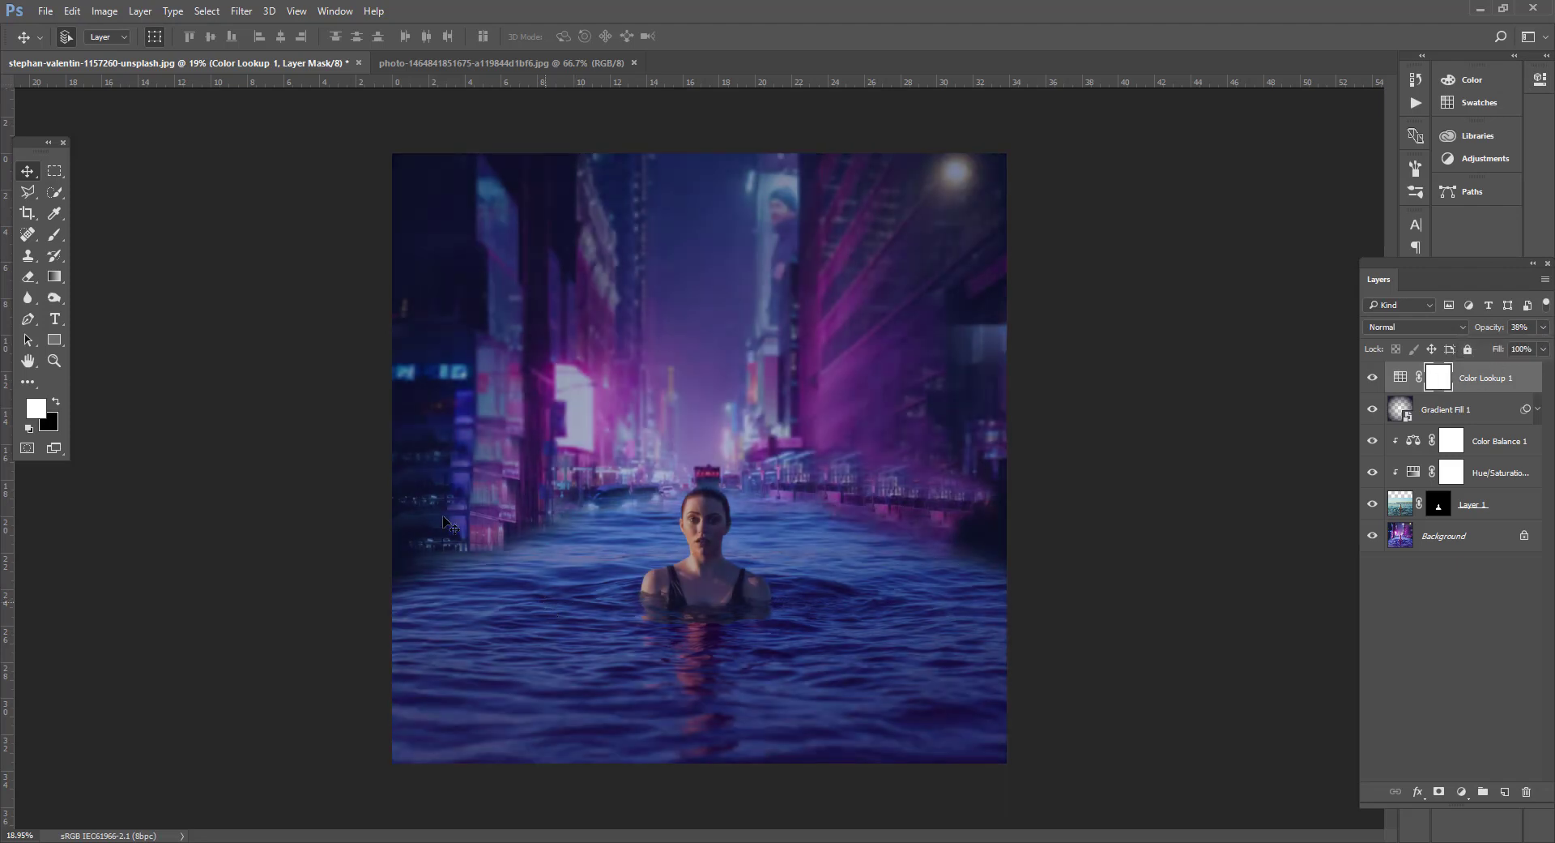
pyautogui.click(55, 234)
# Paint the Color Lookup mask behind the woman with an 1100 px black brush at 34% opacity
pyautogui.press(']')
pyautogui.press(']')
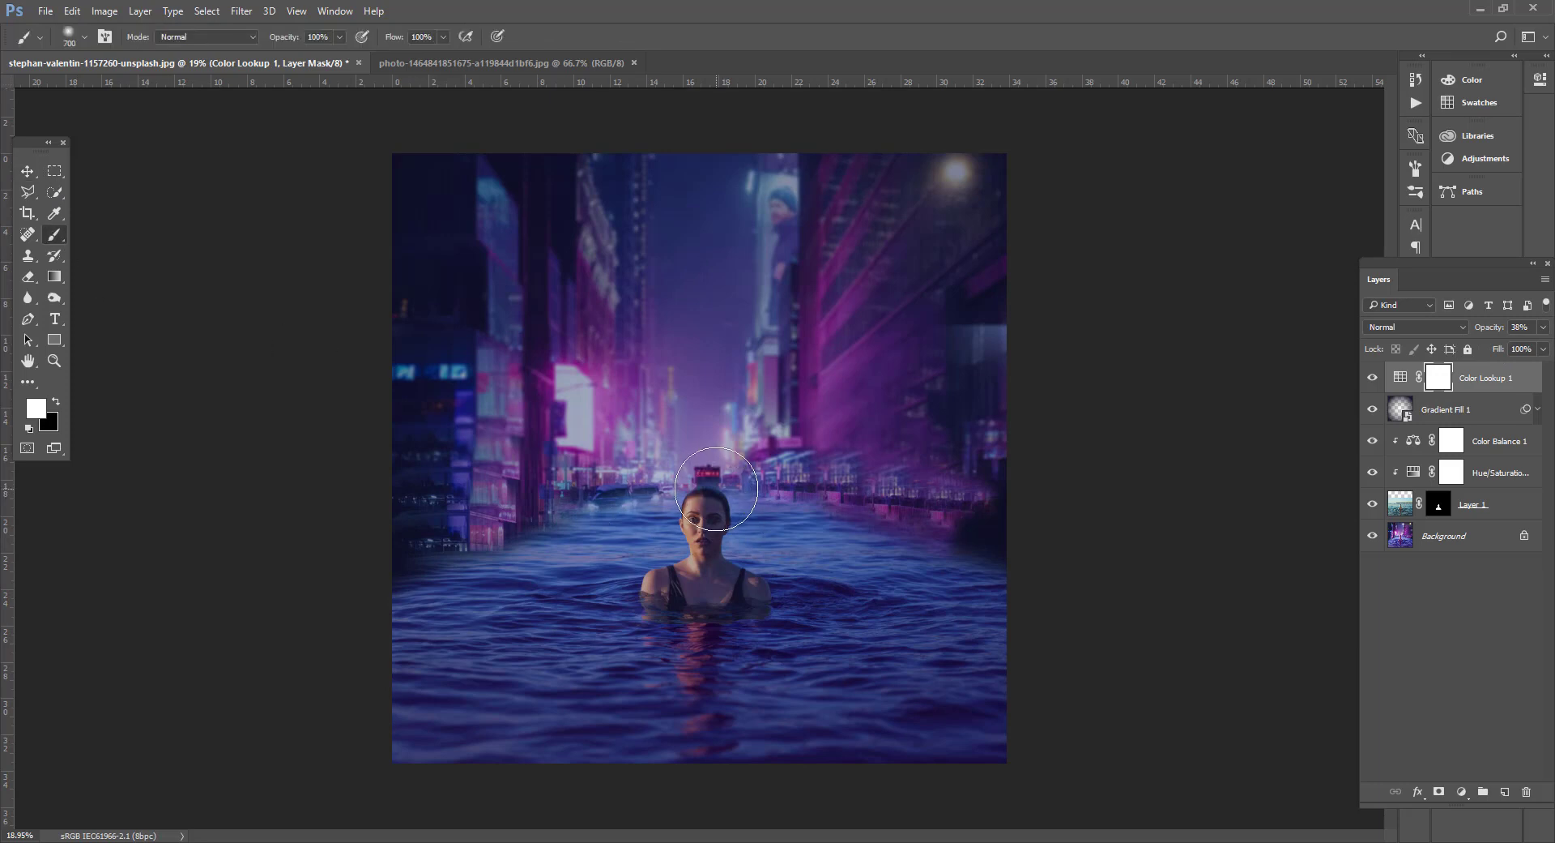
pyautogui.press(']')
pyautogui.press(']')
pyautogui.click(340, 37)
pyautogui.moveTo(318, 59); pyautogui.dragTo(290, 58)
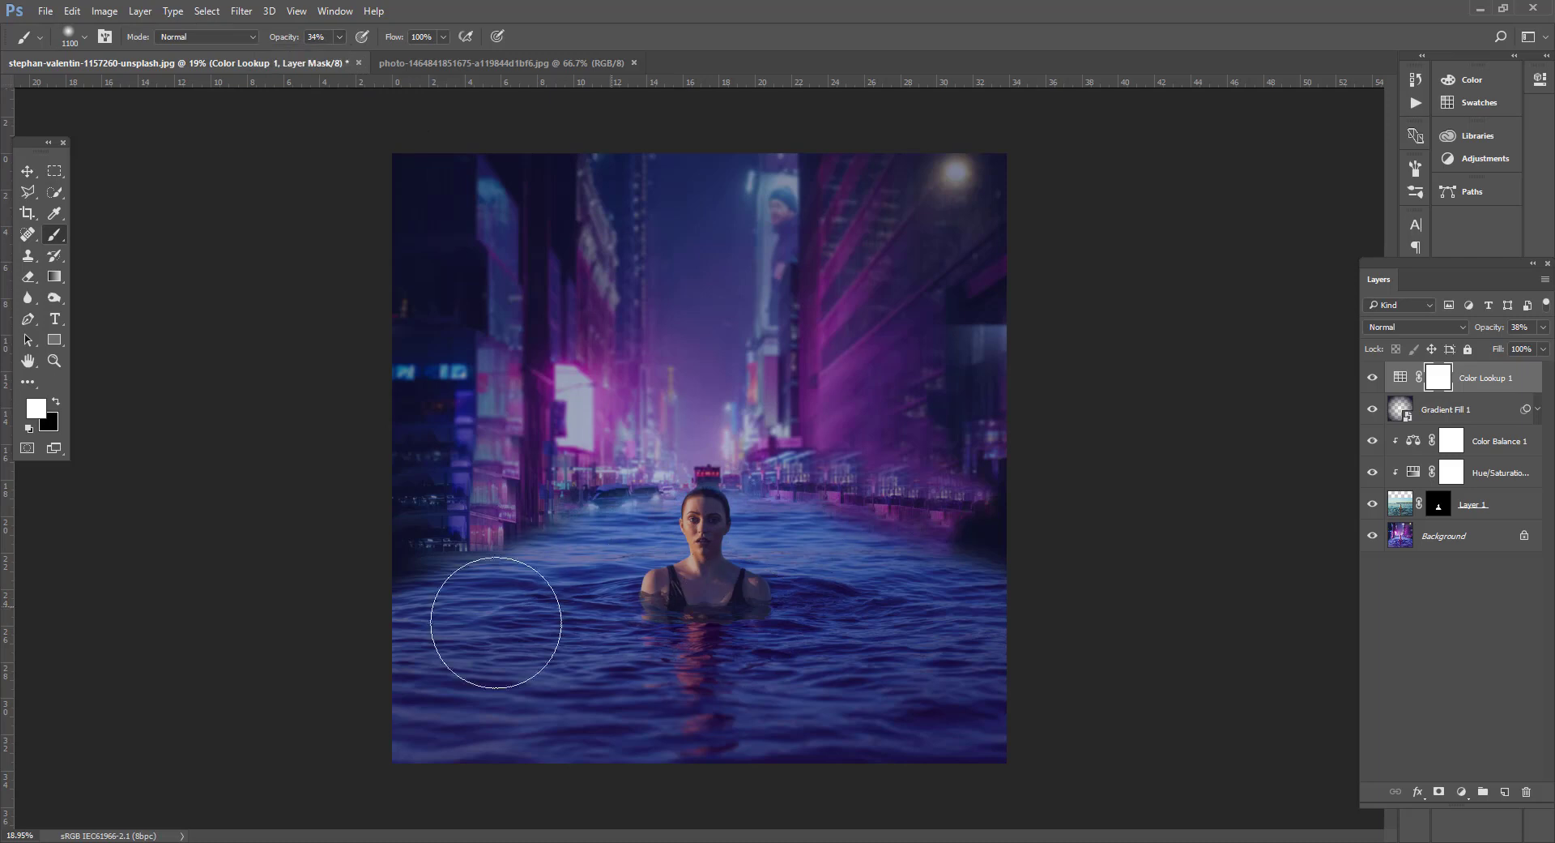
pyautogui.click(55, 402)
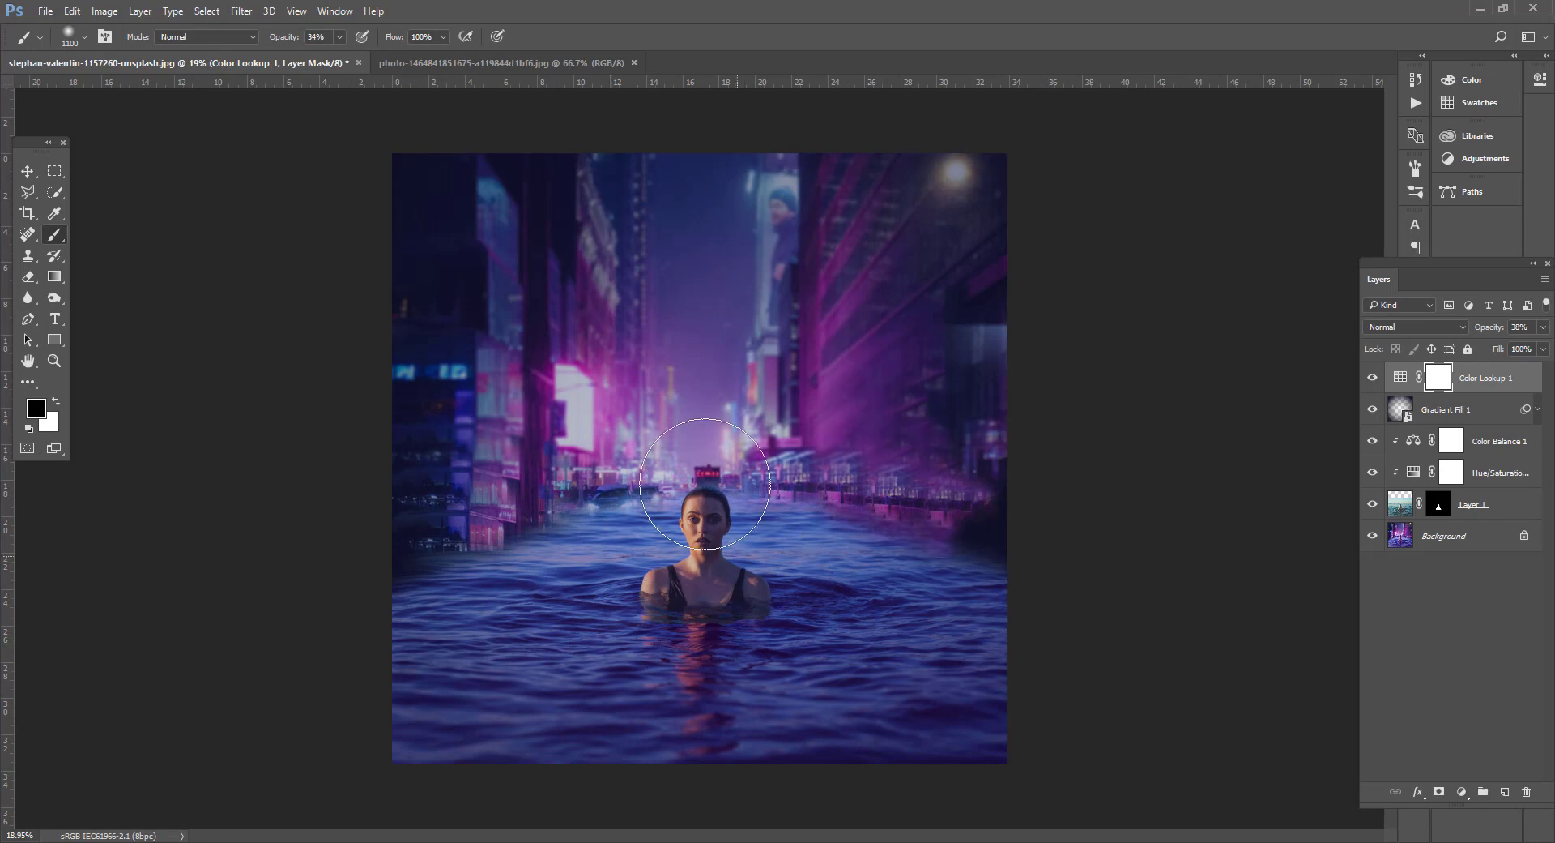
pyautogui.moveTo(700, 444); pyautogui.dragTo(739, 255)
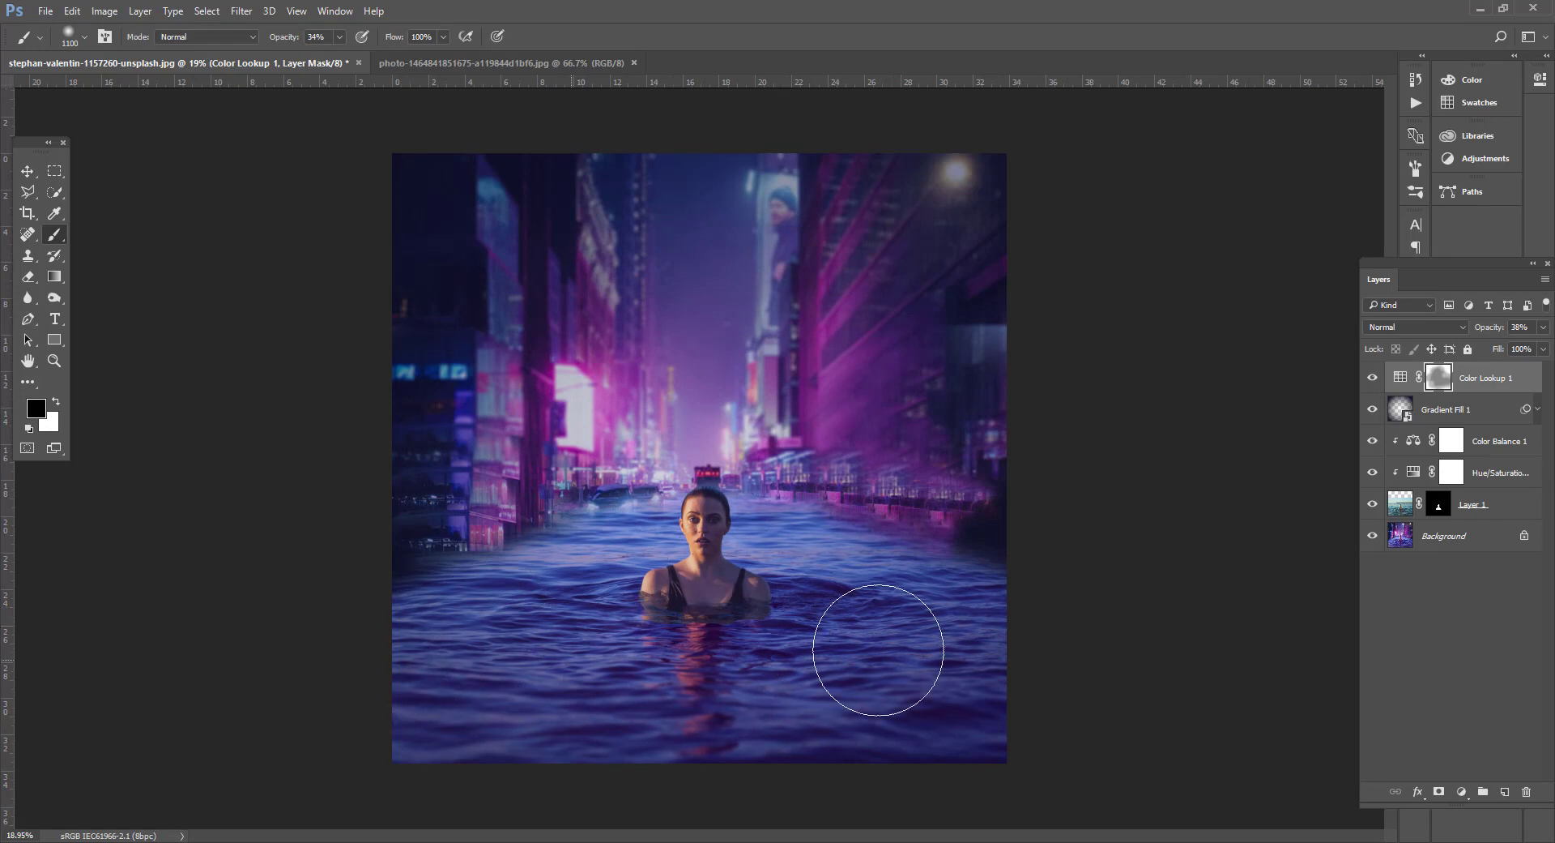
# Raise the lookup to 48% opacity and paint it off the woman at 89% brush opacity
pyautogui.click(1543, 327)
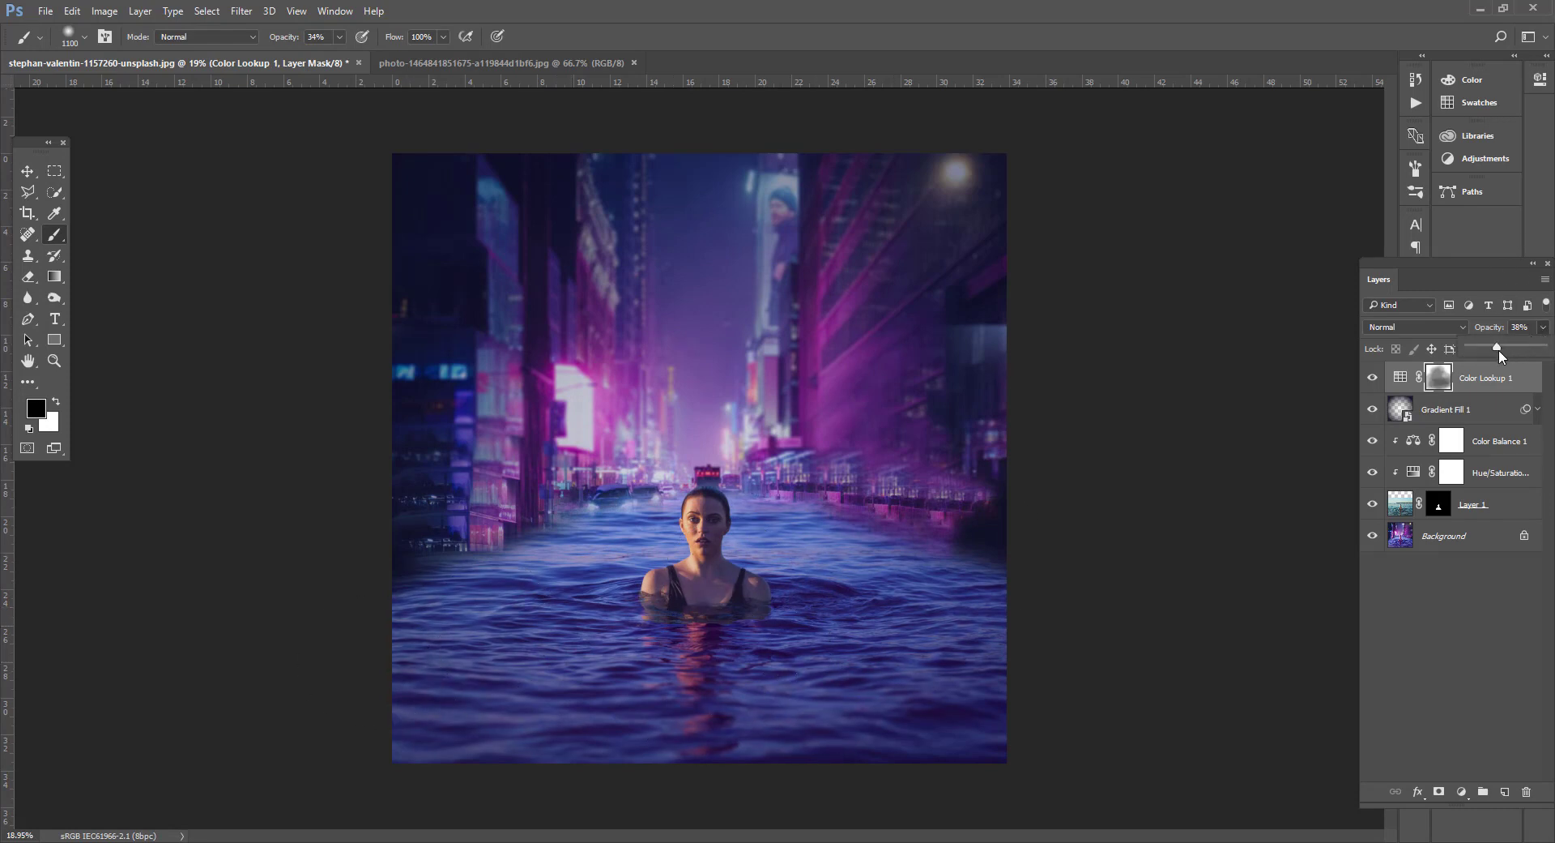
pyautogui.moveTo(1503, 349); pyautogui.dragTo(1507, 349)
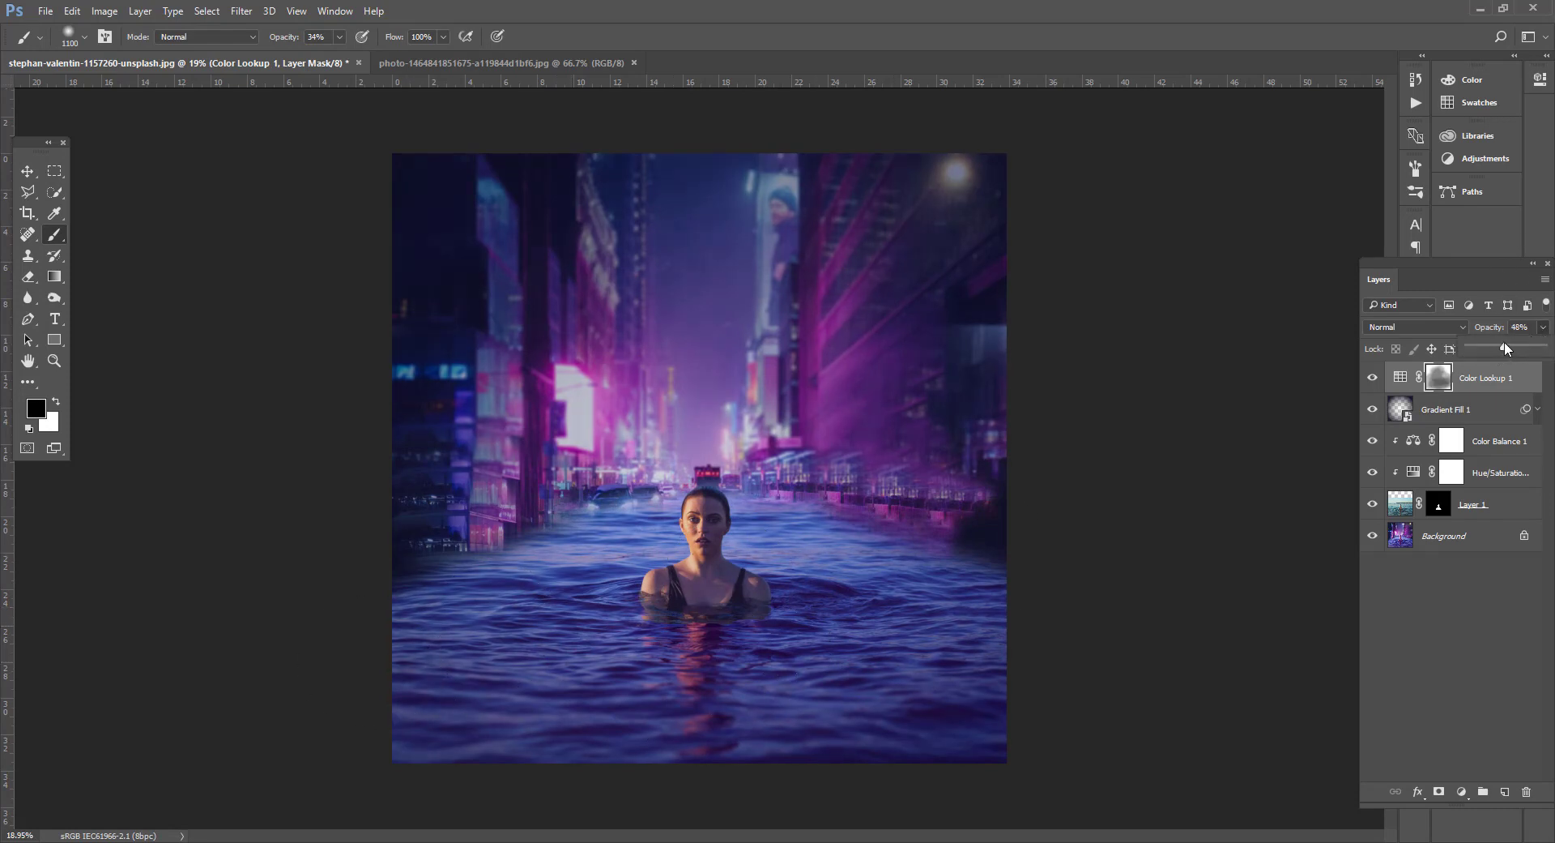
pyautogui.click(27, 171)
pyautogui.click(628, 416)
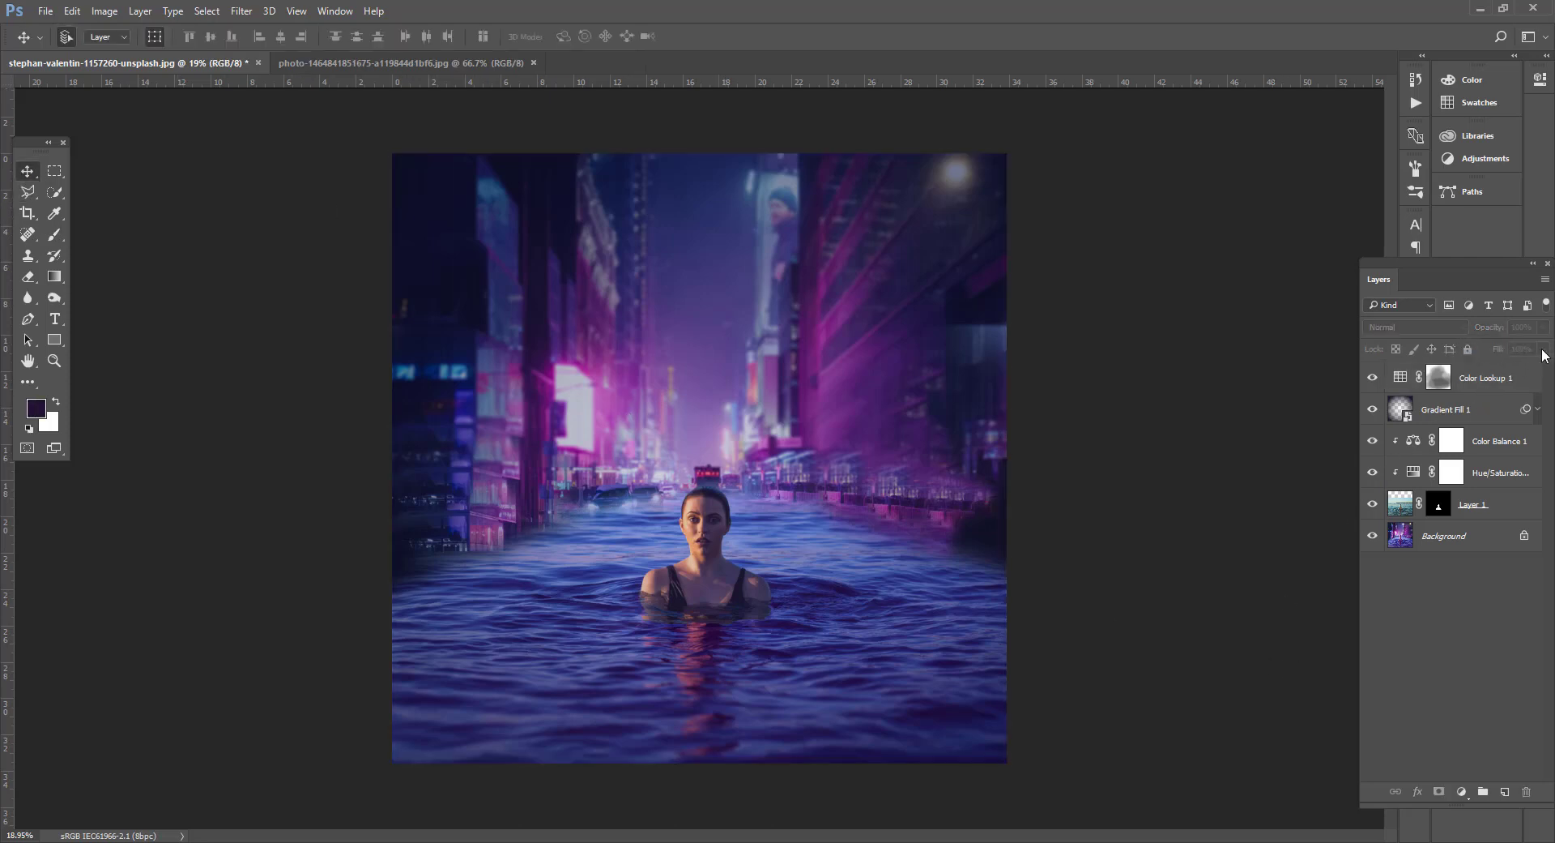
pyautogui.click(1506, 383)
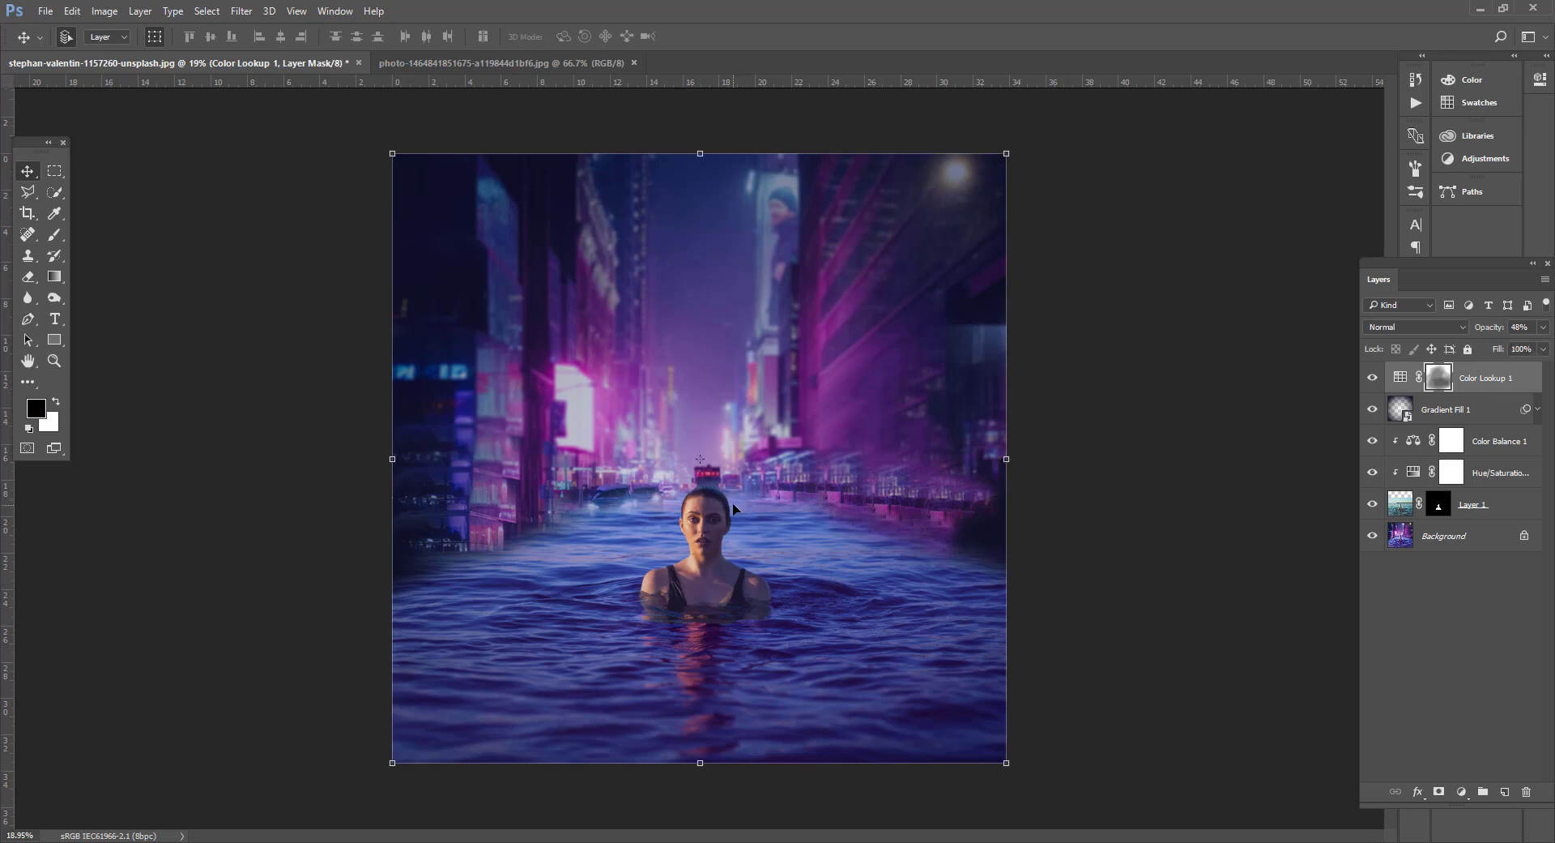
pyautogui.press('b')
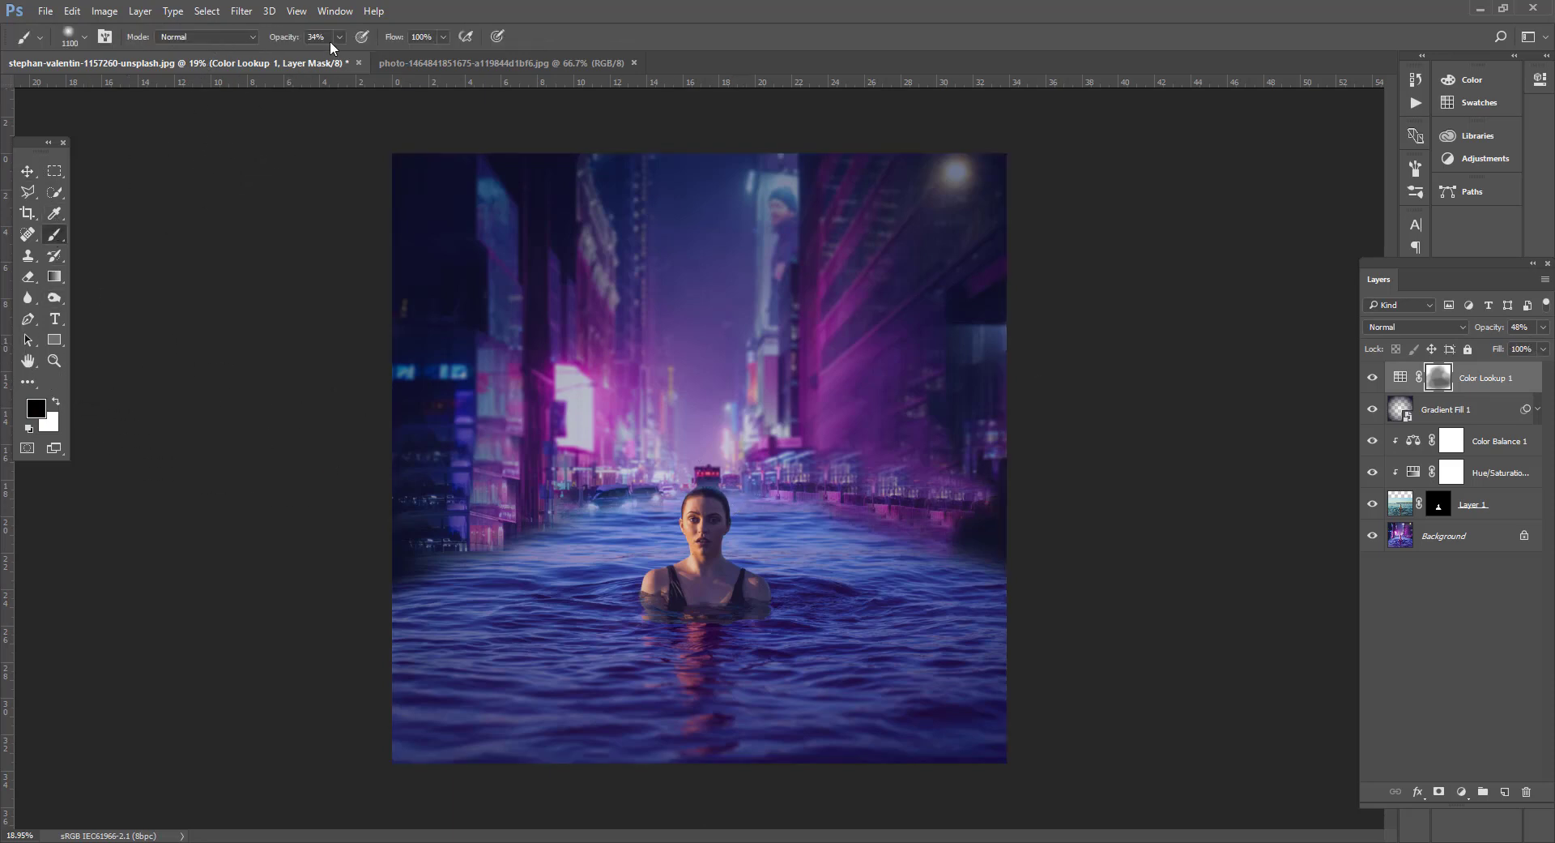
pyautogui.moveTo(348, 55); pyautogui.dragTo(390, 55)
pyautogui.moveTo(703, 486); pyautogui.dragTo(710, 734)
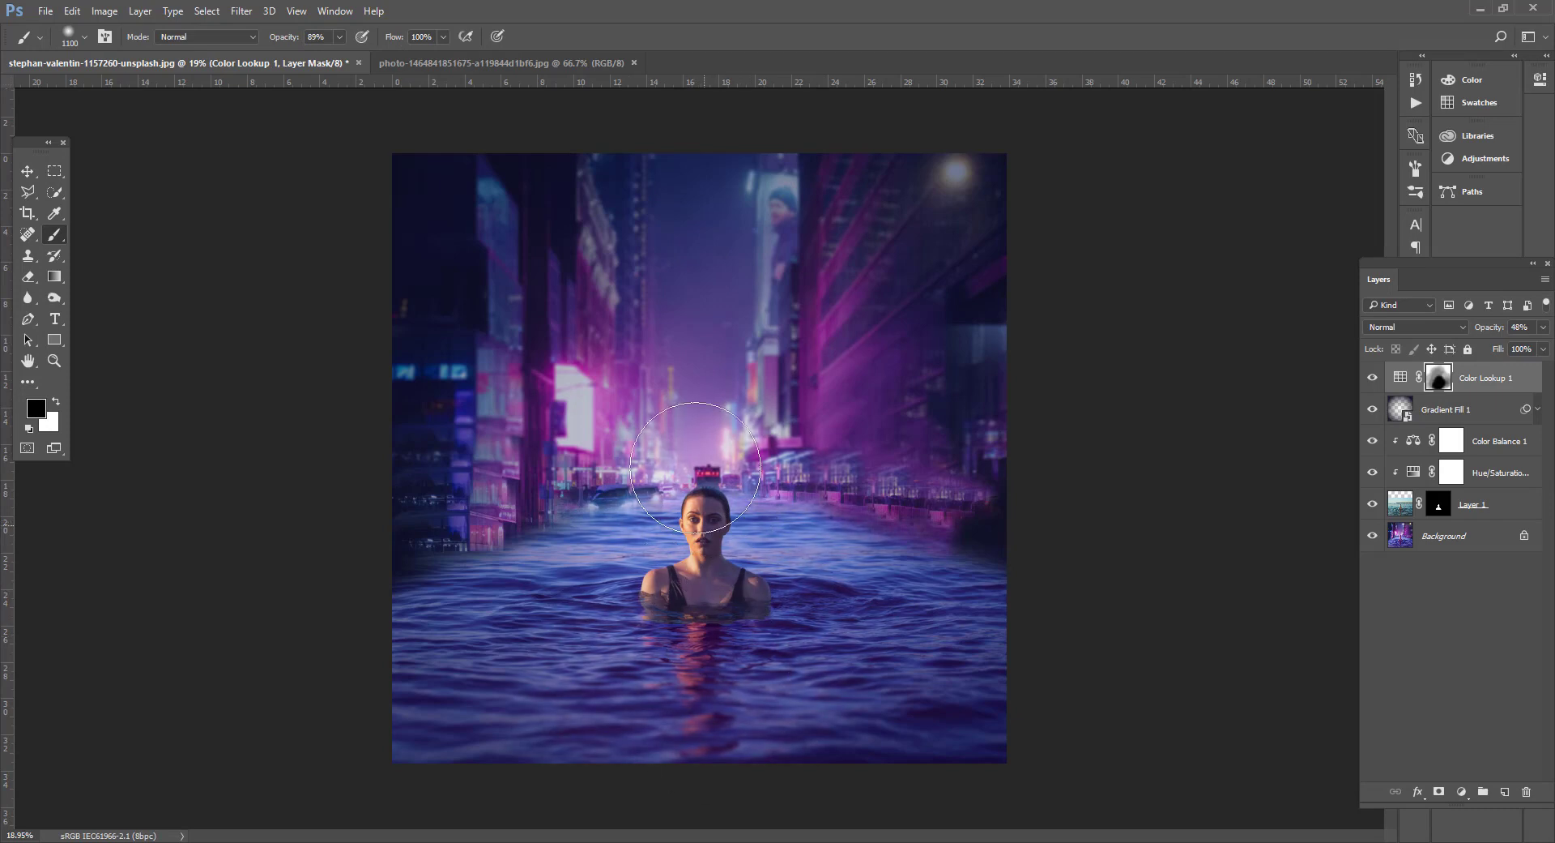
# Stamp all visible layers into a new Layer 2 and open the Camera Raw Filter
pyautogui.click(27, 171)
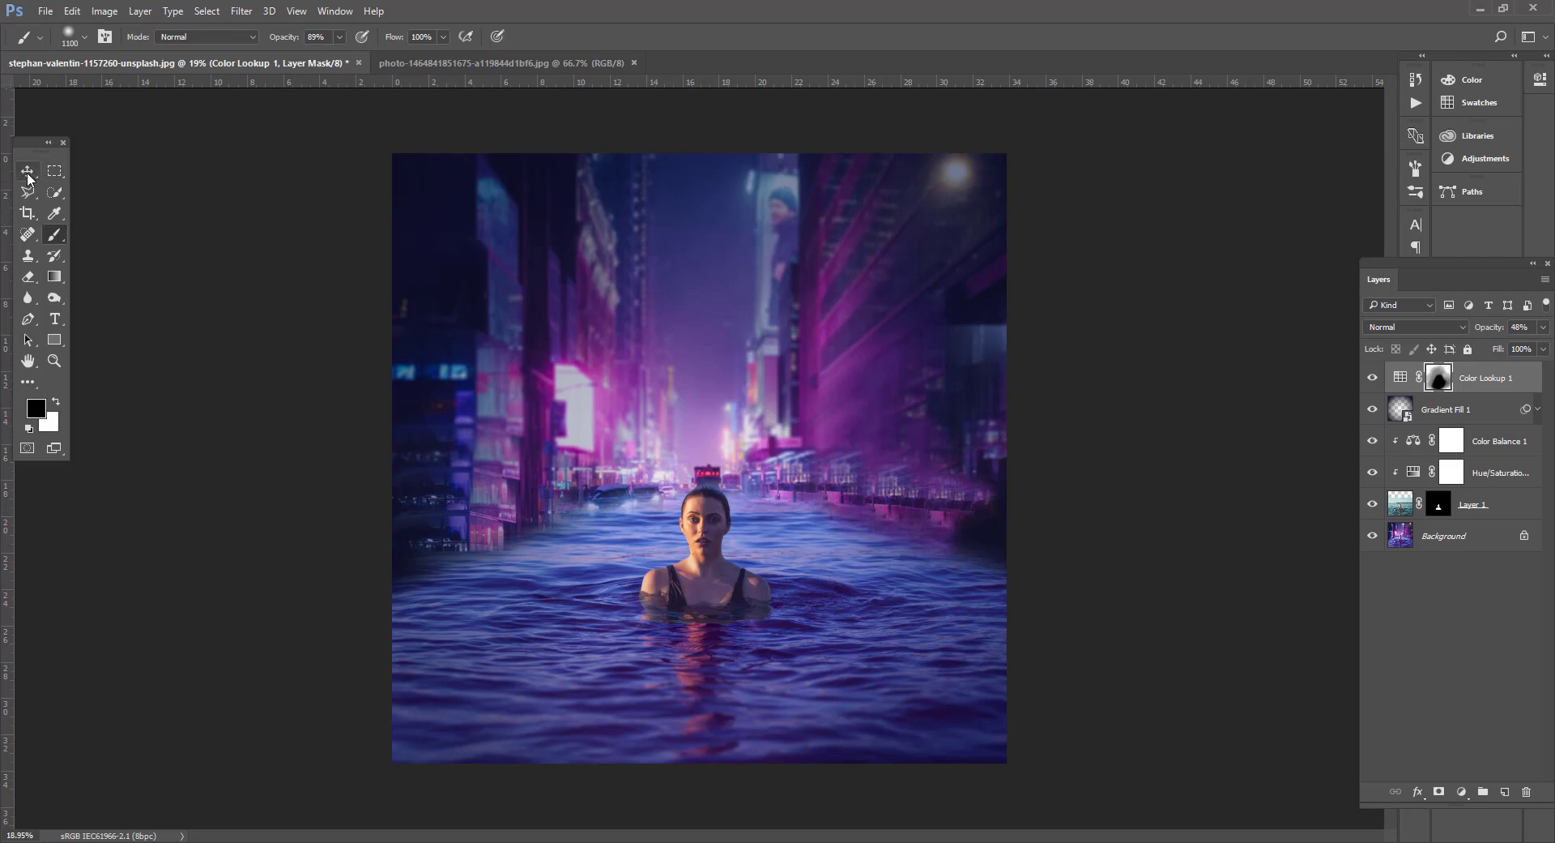
pyautogui.click(348, 308)
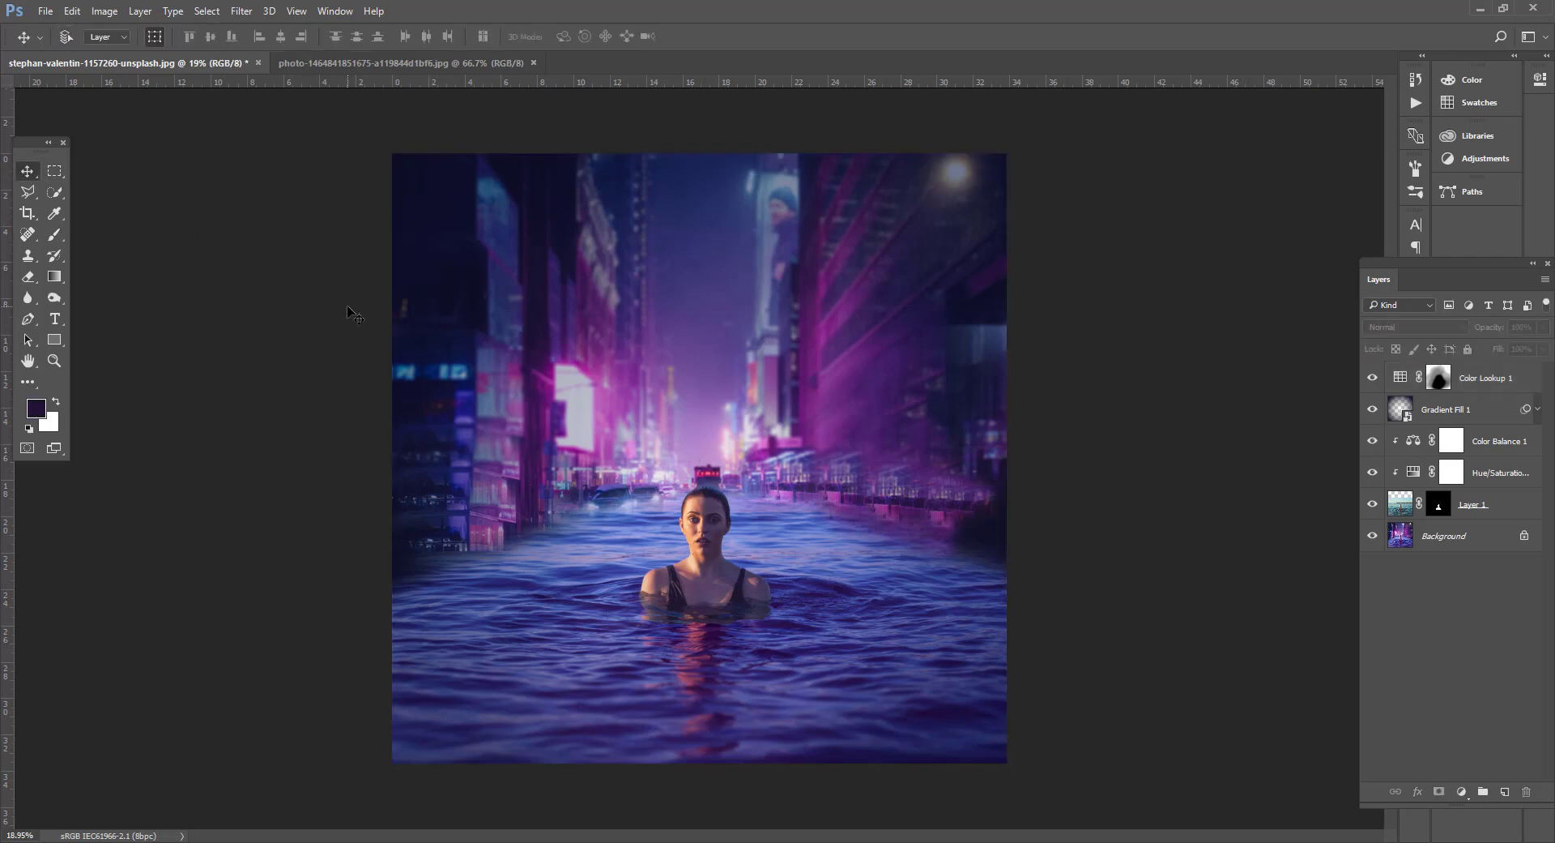
pyautogui.click(1511, 371)
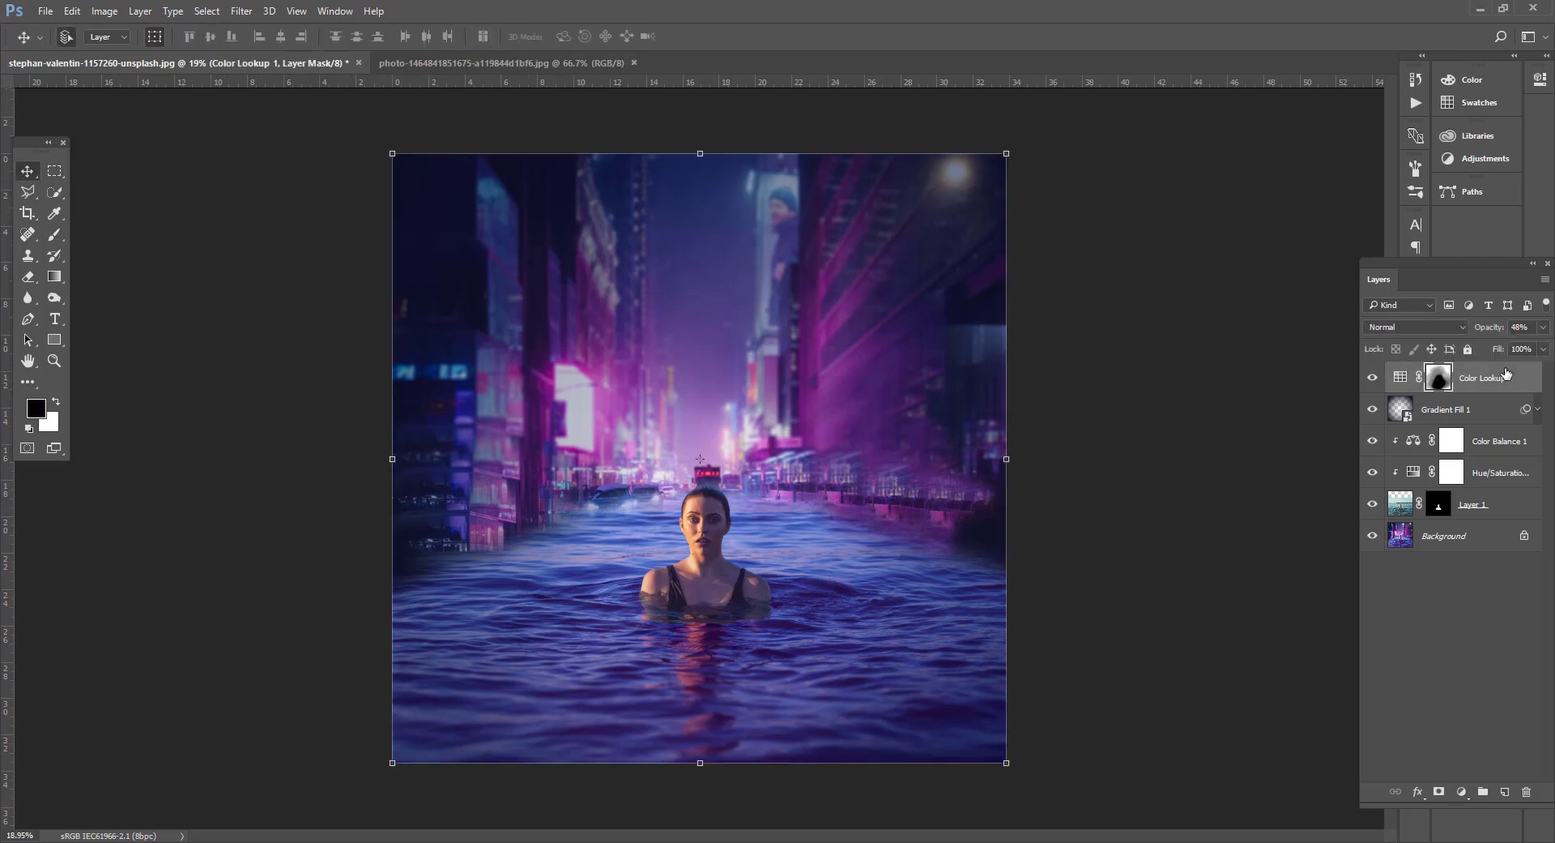
pyautogui.hotkey('ctrl', 'alt', 'shift', 'e')
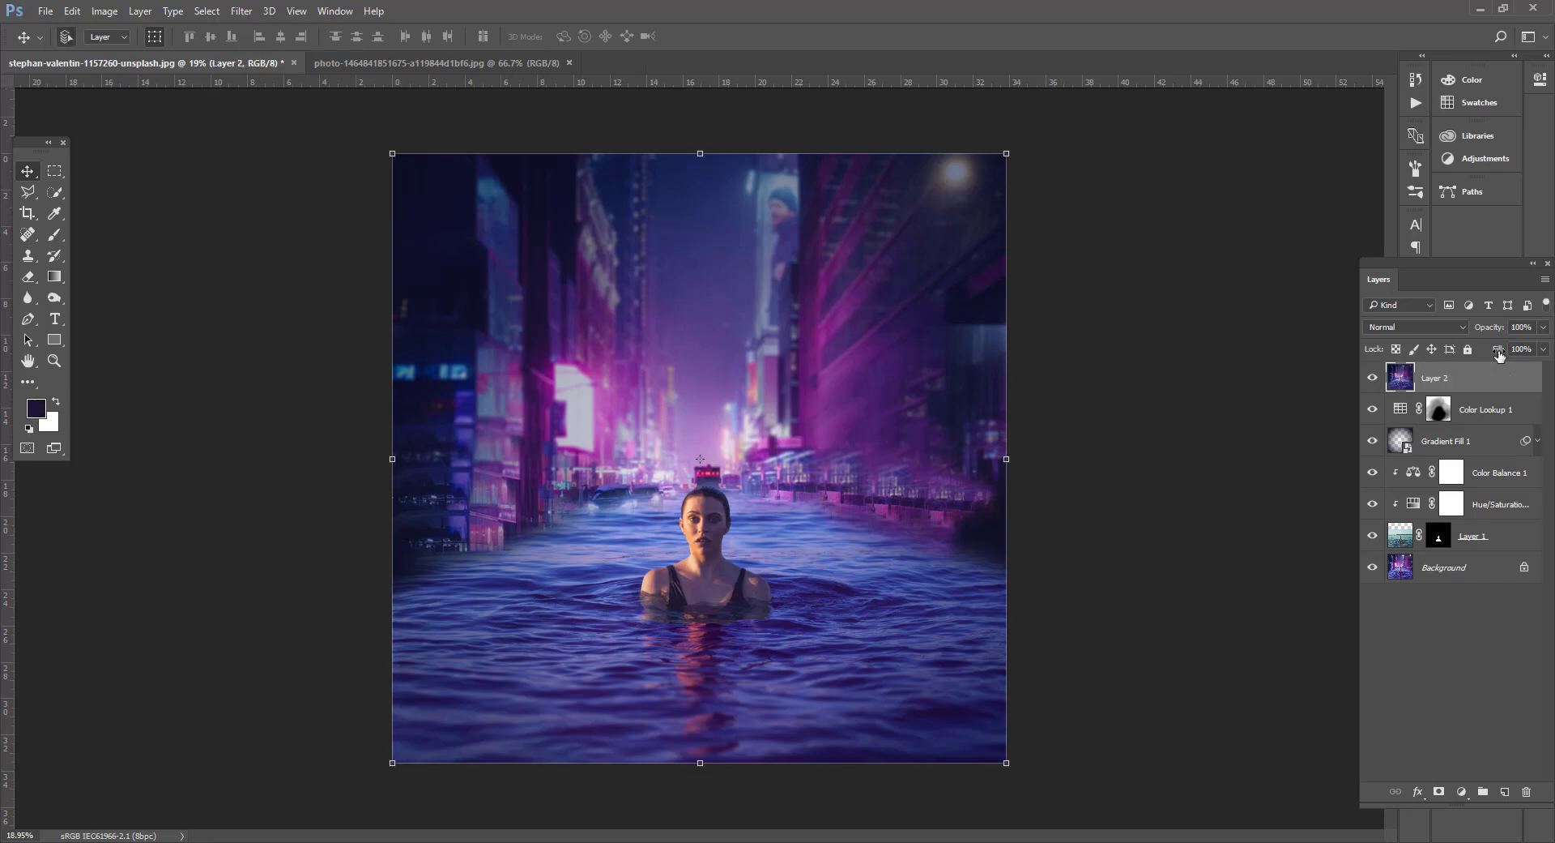
pyautogui.click(244, 13)
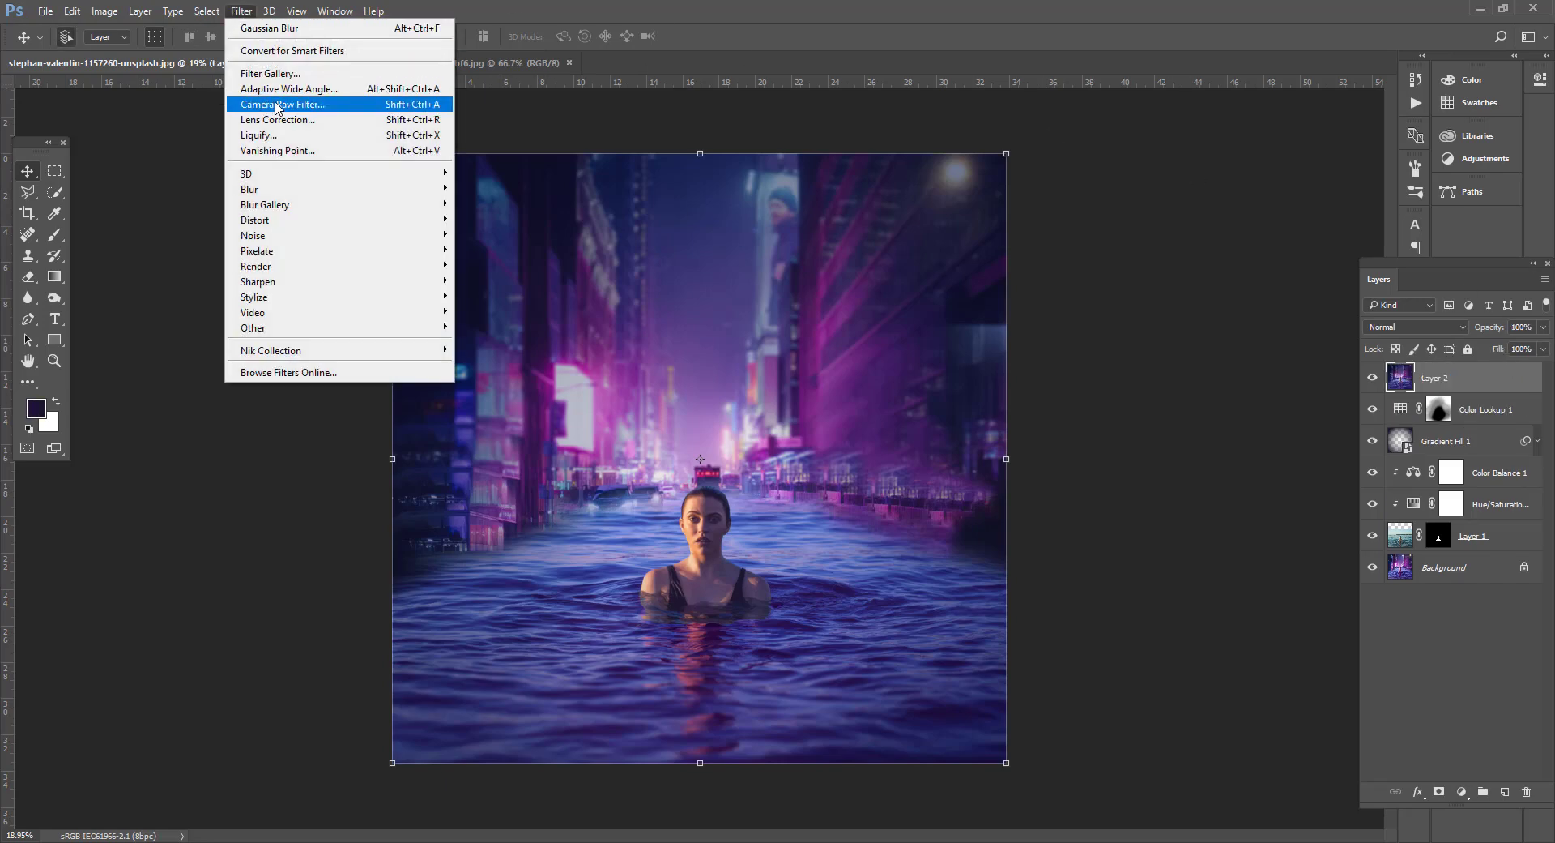
pyautogui.click(278, 107)
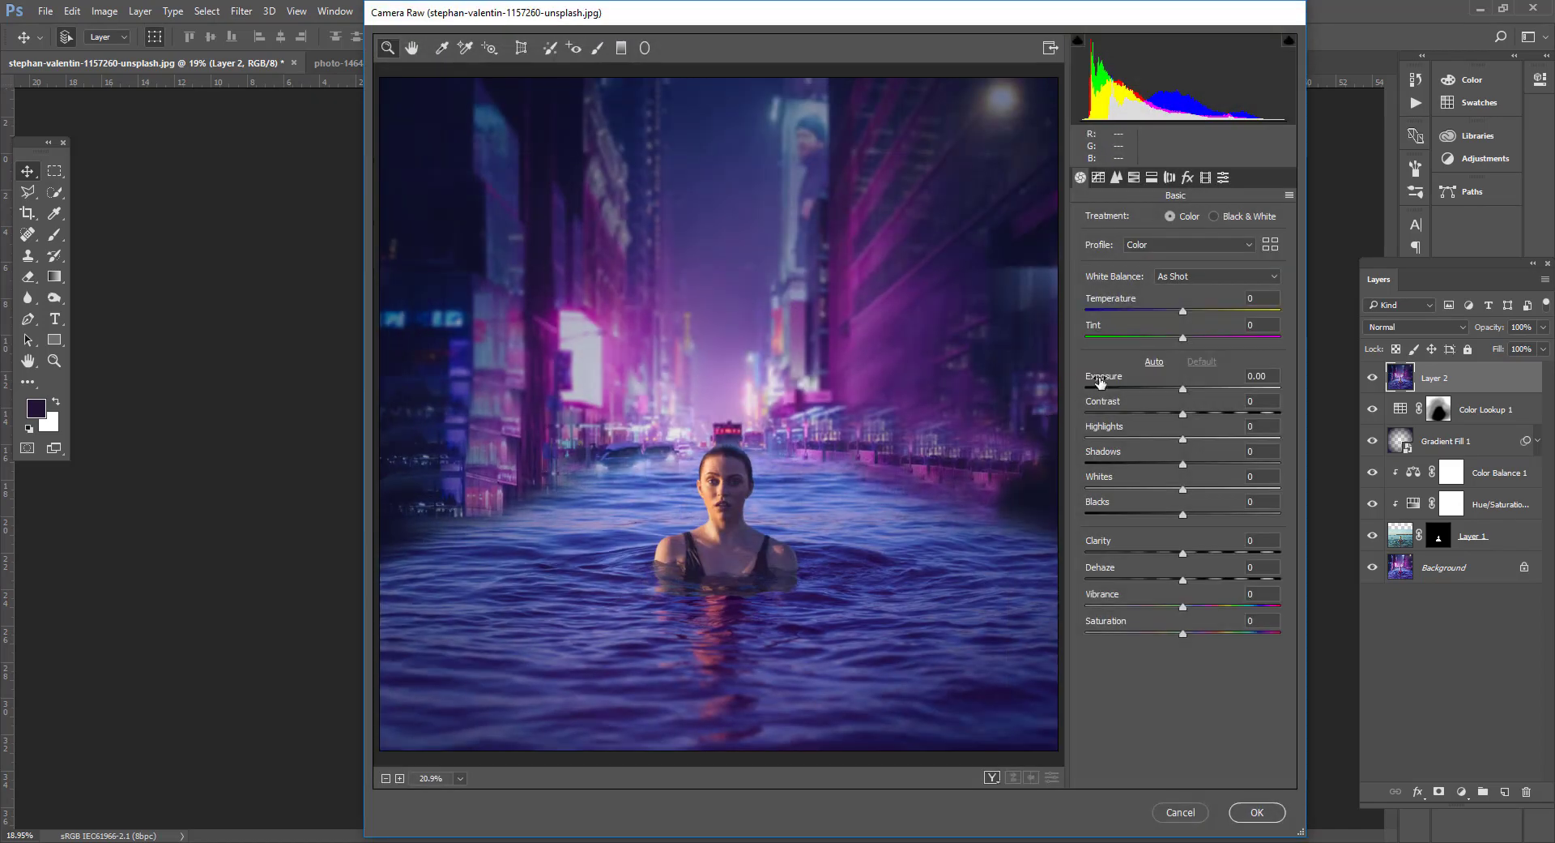
# Apply Camera Raw: Temperature −11, Tint +12, Exposure +0.05, Contrast +6, Blacks −13, Vibrance +15
pyautogui.moveTo(1183, 311)
pyautogui.mouseDown()
pyautogui.moveTo(1178, 339)
pyautogui.moveTo(1194, 339)
pyautogui.mouseUp()
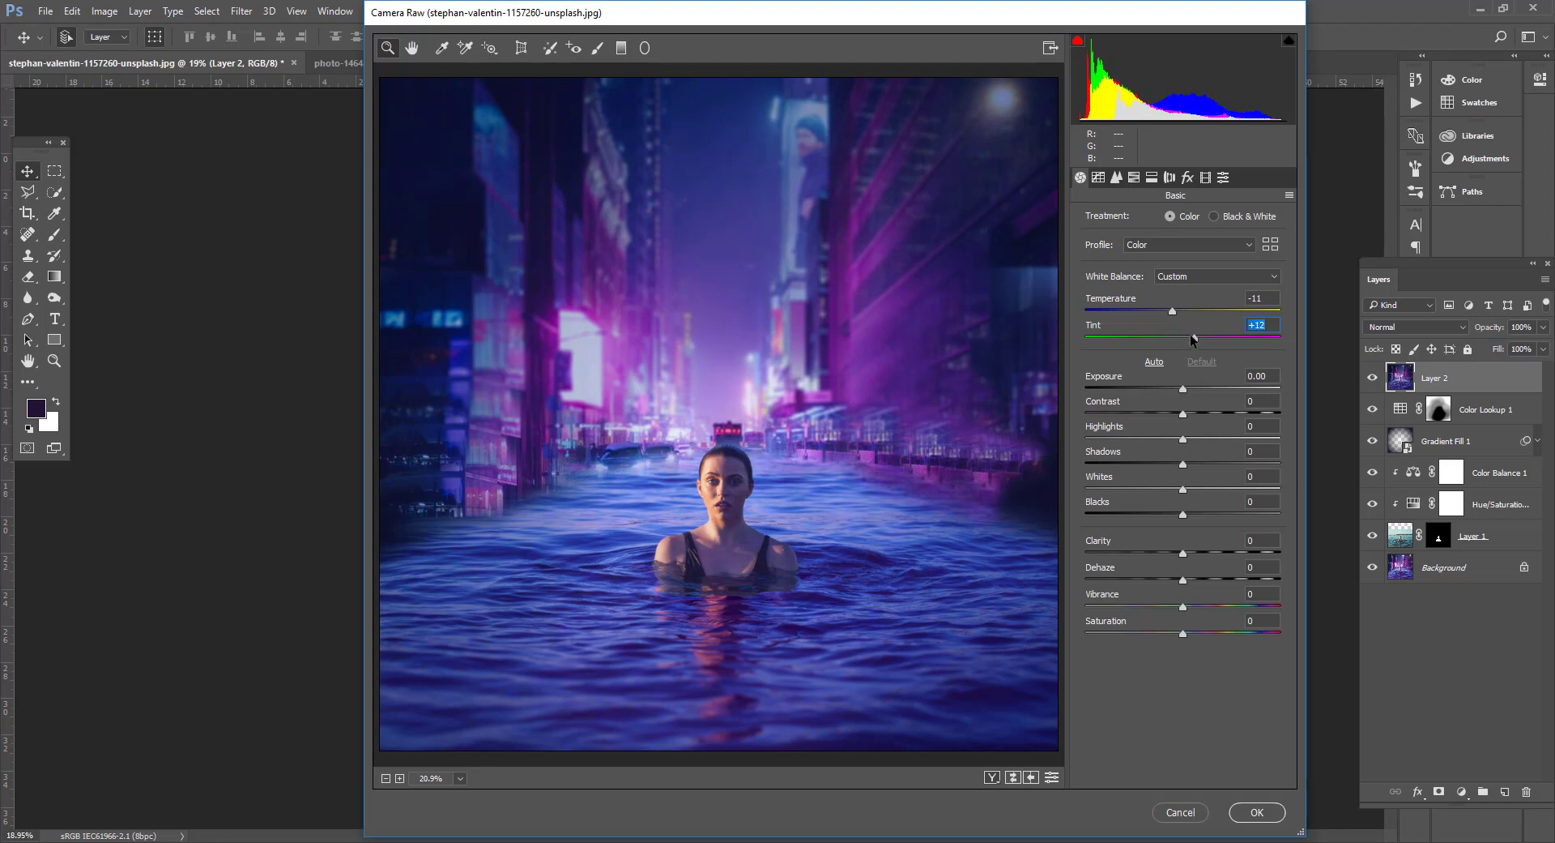
pyautogui.click(1246, 279)
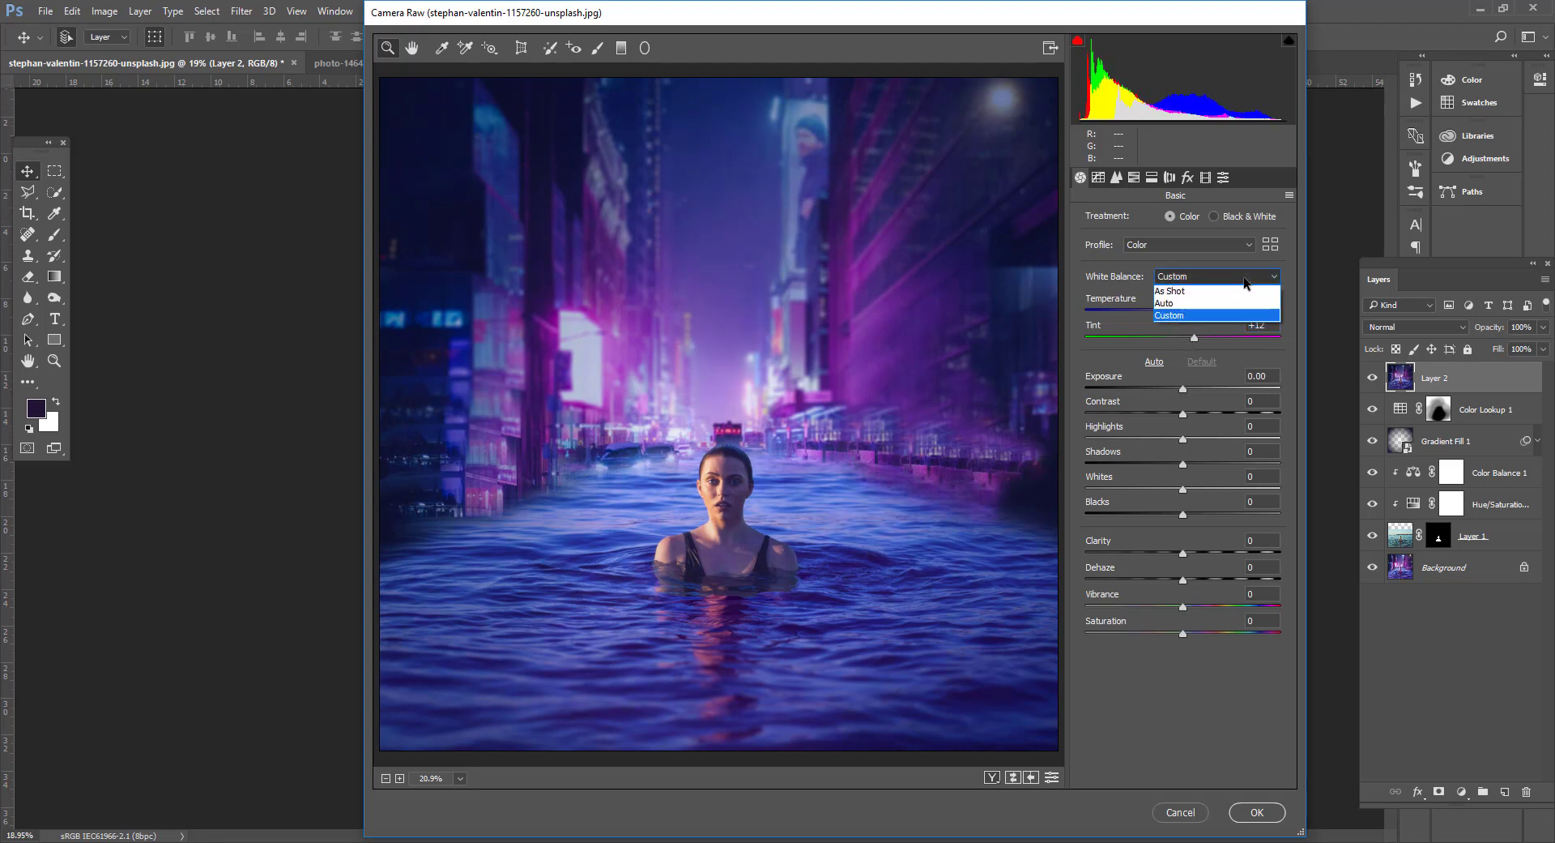
pyautogui.click(1224, 279)
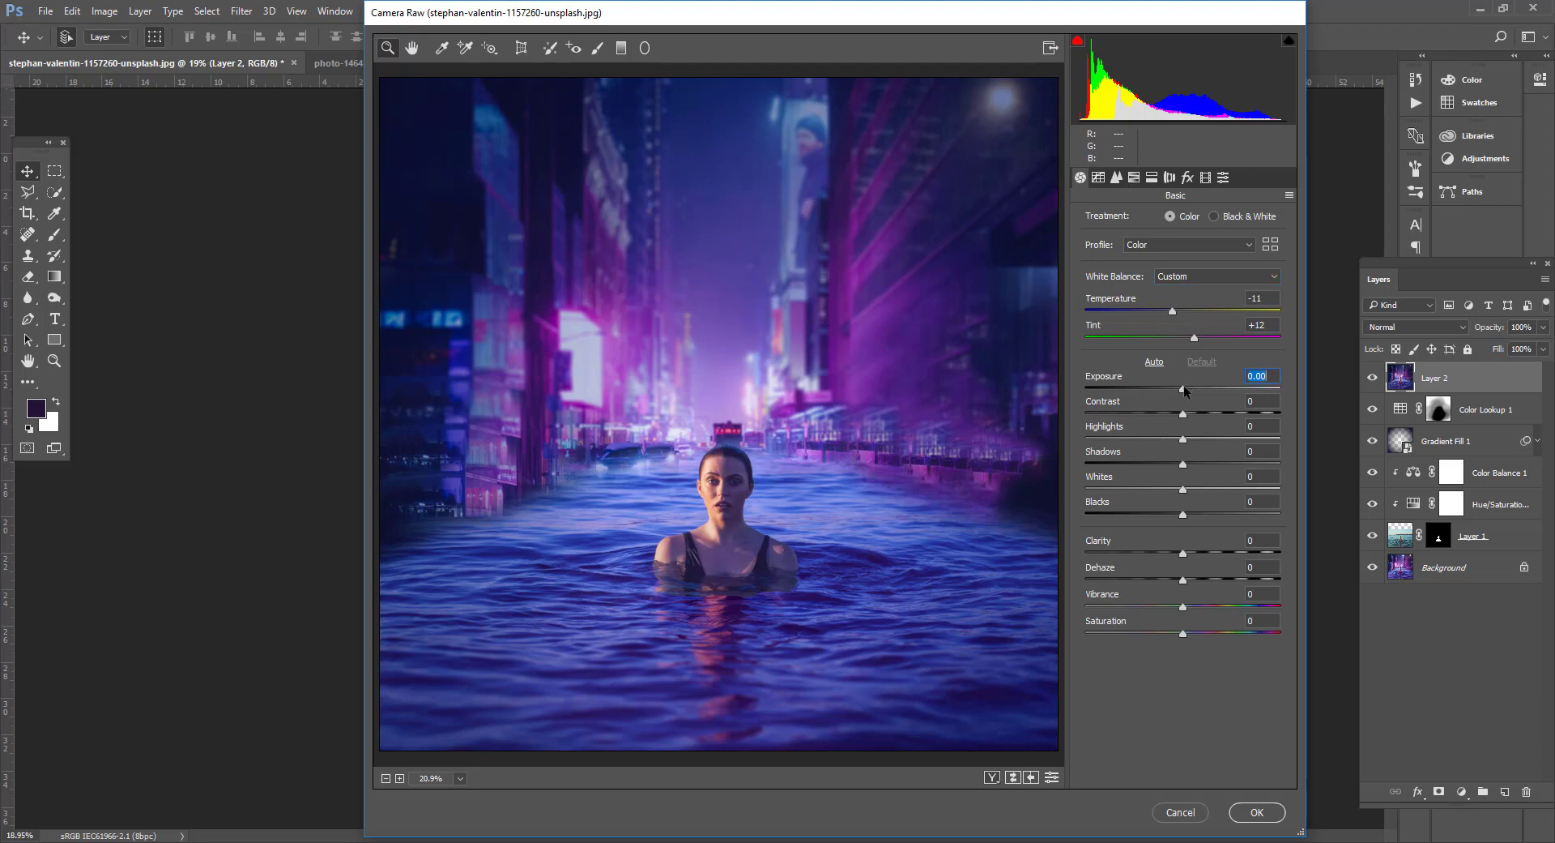
pyautogui.moveTo(1184, 390)
pyautogui.mouseDown()
pyautogui.moveTo(1165, 411)
pyautogui.moveTo(1189, 405)
pyautogui.mouseUp()
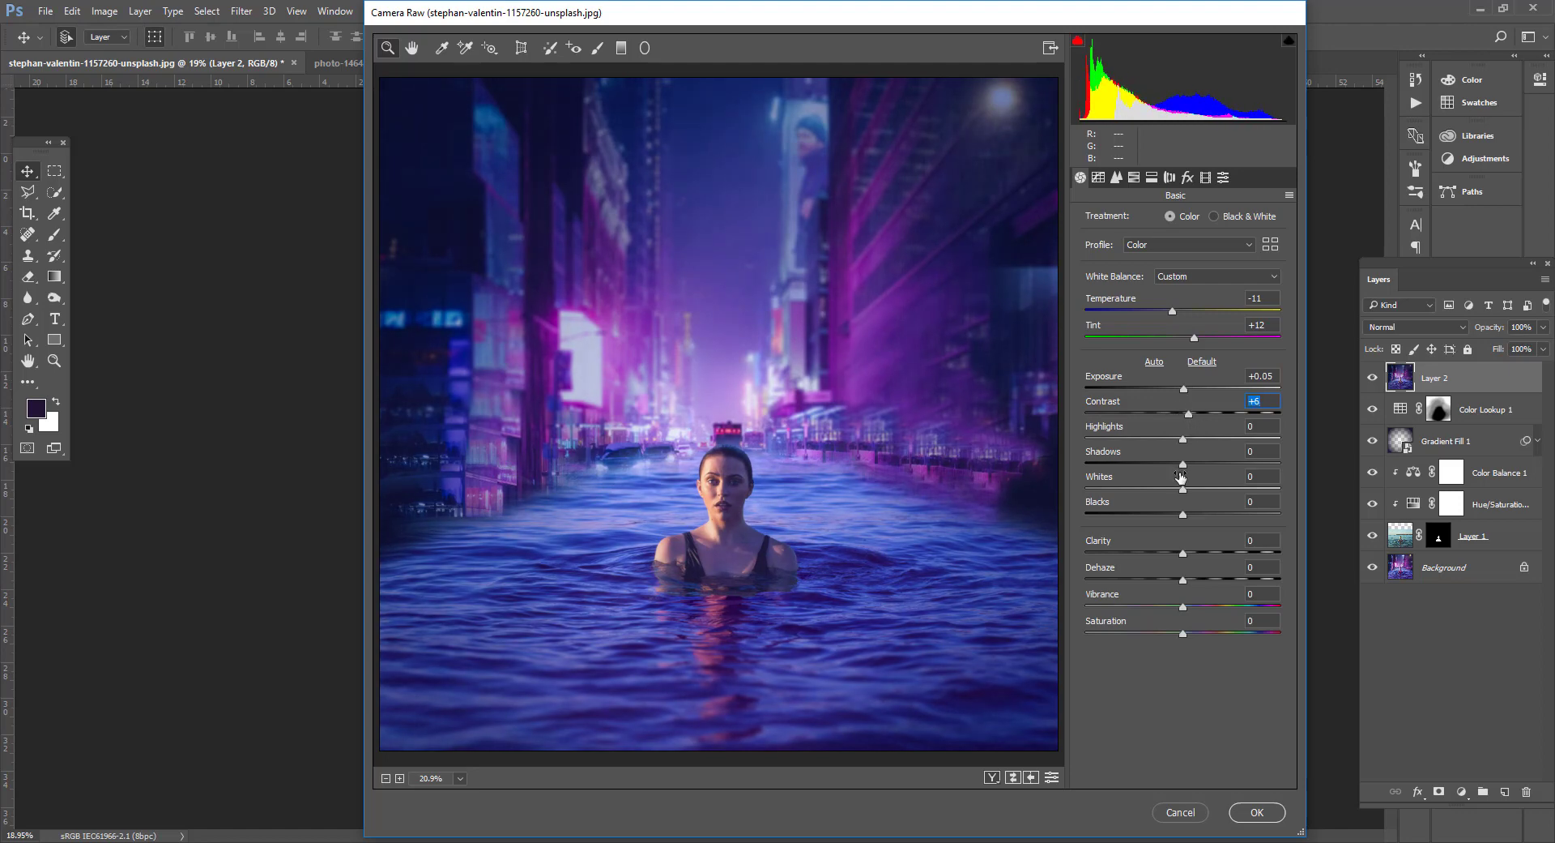
pyautogui.moveTo(1184, 437); pyautogui.dragTo(1190, 437)
pyautogui.moveTo(1184, 515); pyautogui.dragTo(1185, 553)
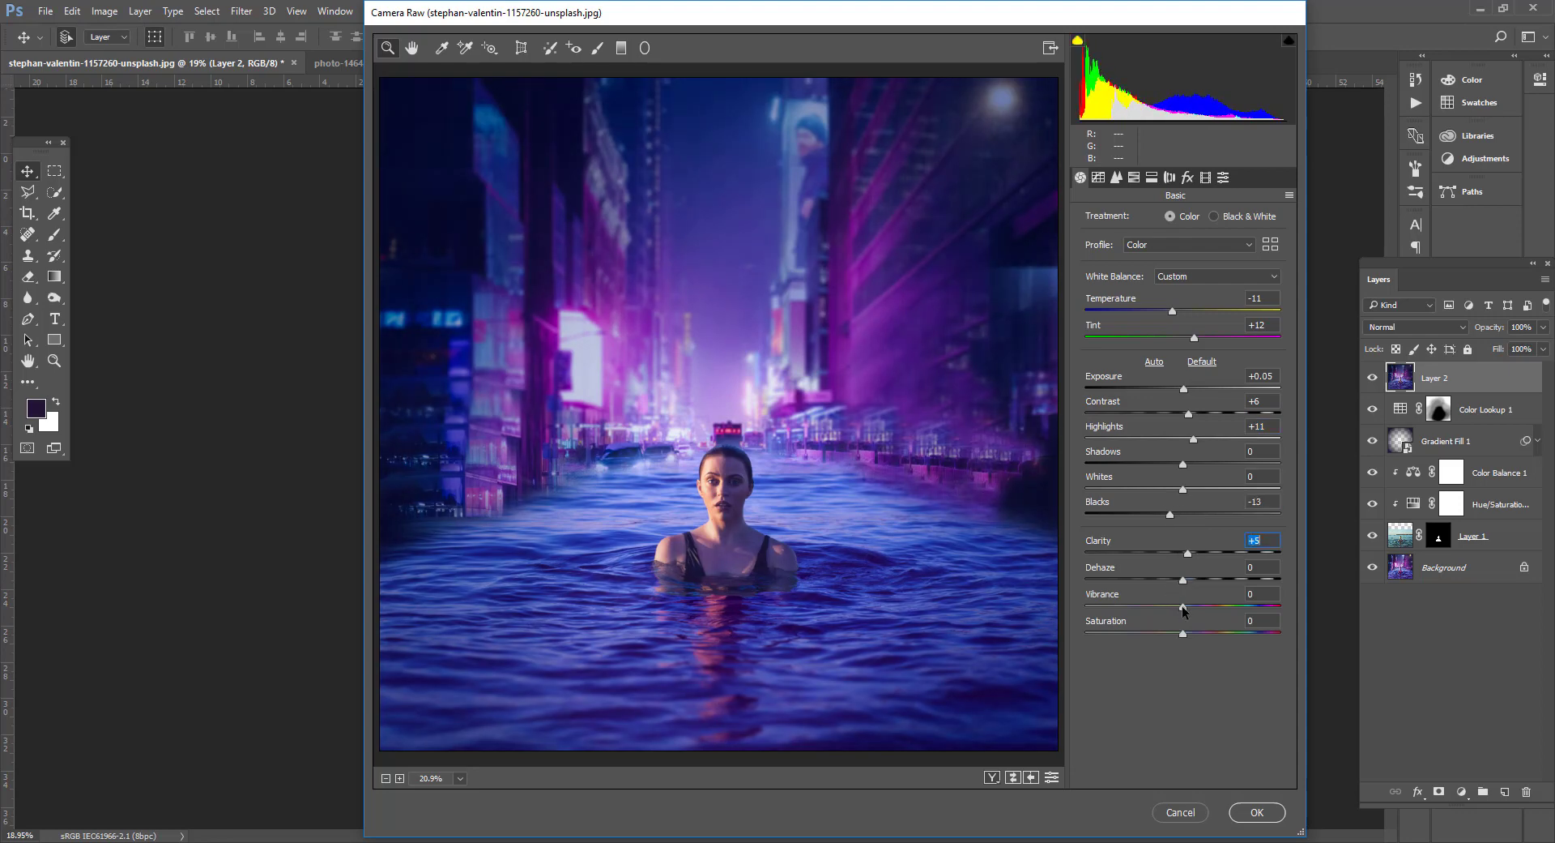
pyautogui.moveTo(1184, 607)
pyautogui.mouseDown()
pyautogui.moveTo(1198, 608)
pyautogui.moveTo(1173, 631)
pyautogui.mouseUp()
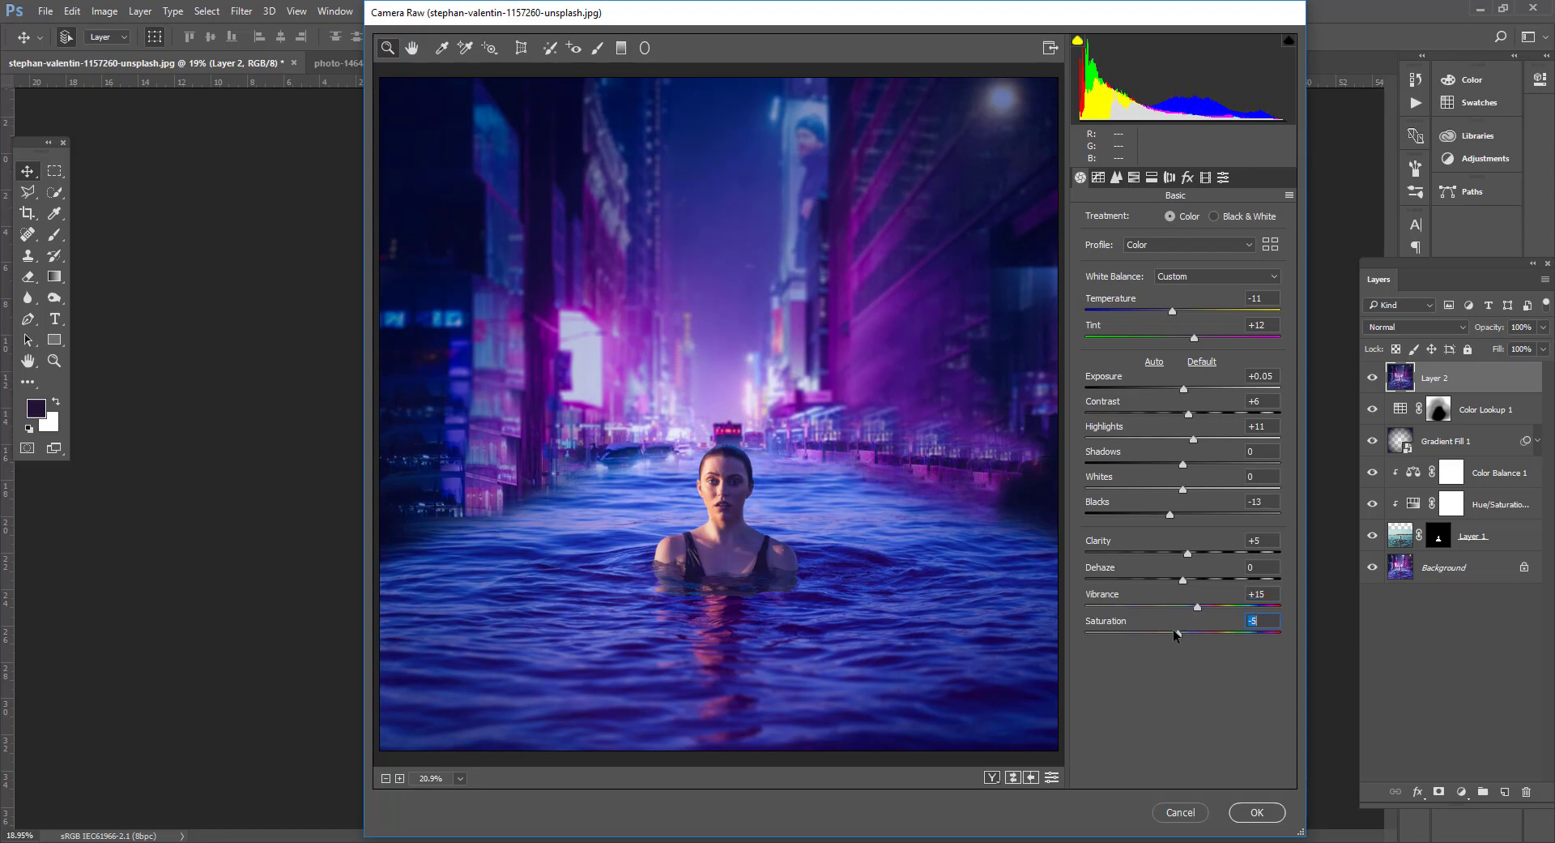
pyautogui.click(1235, 808)
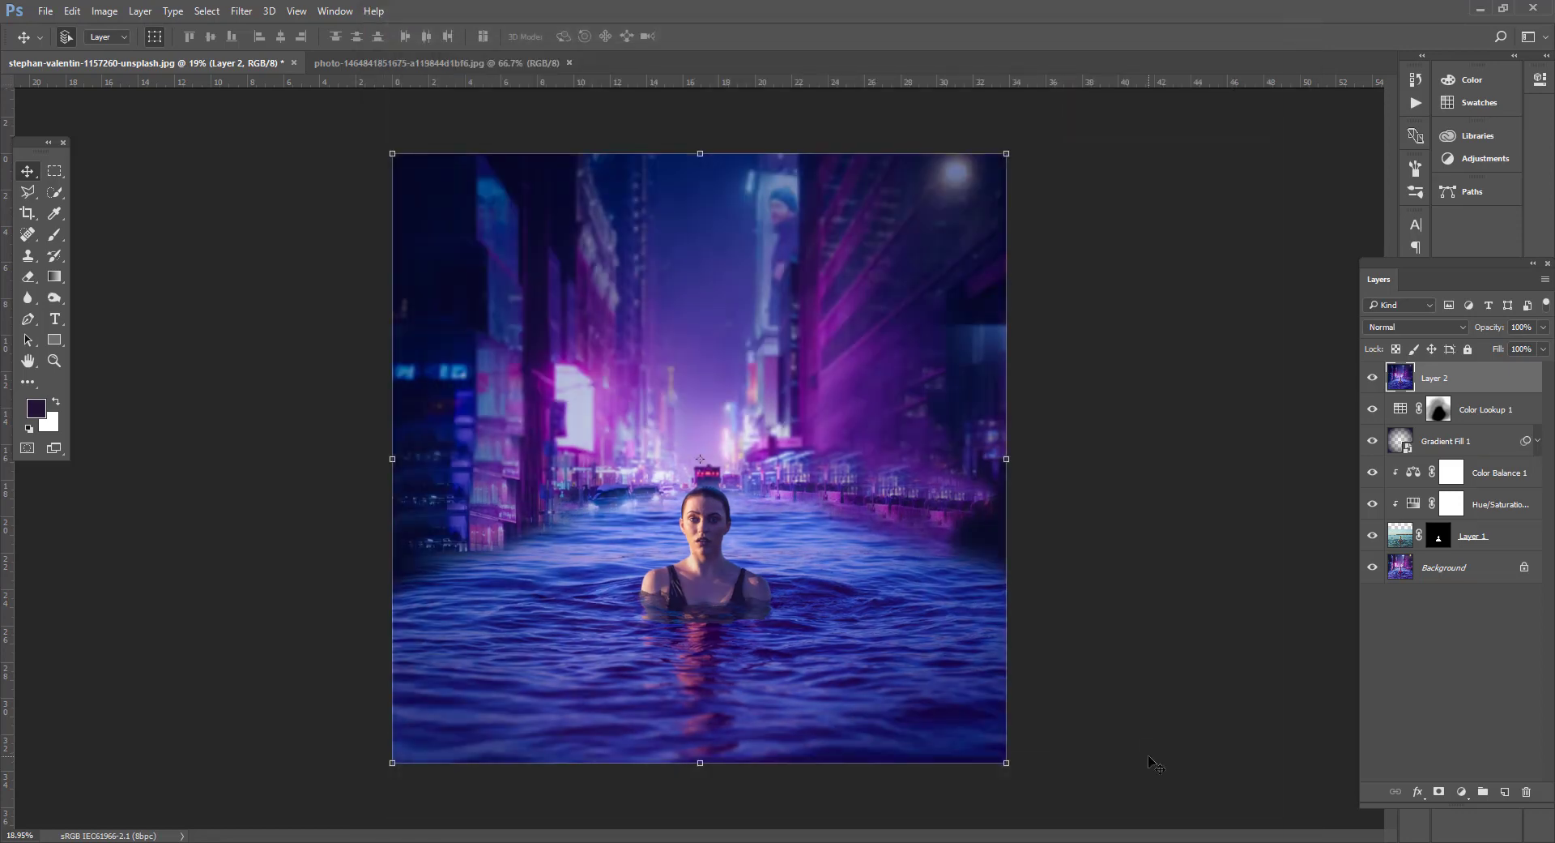
pyautogui.hotkey('ctrl', '0')
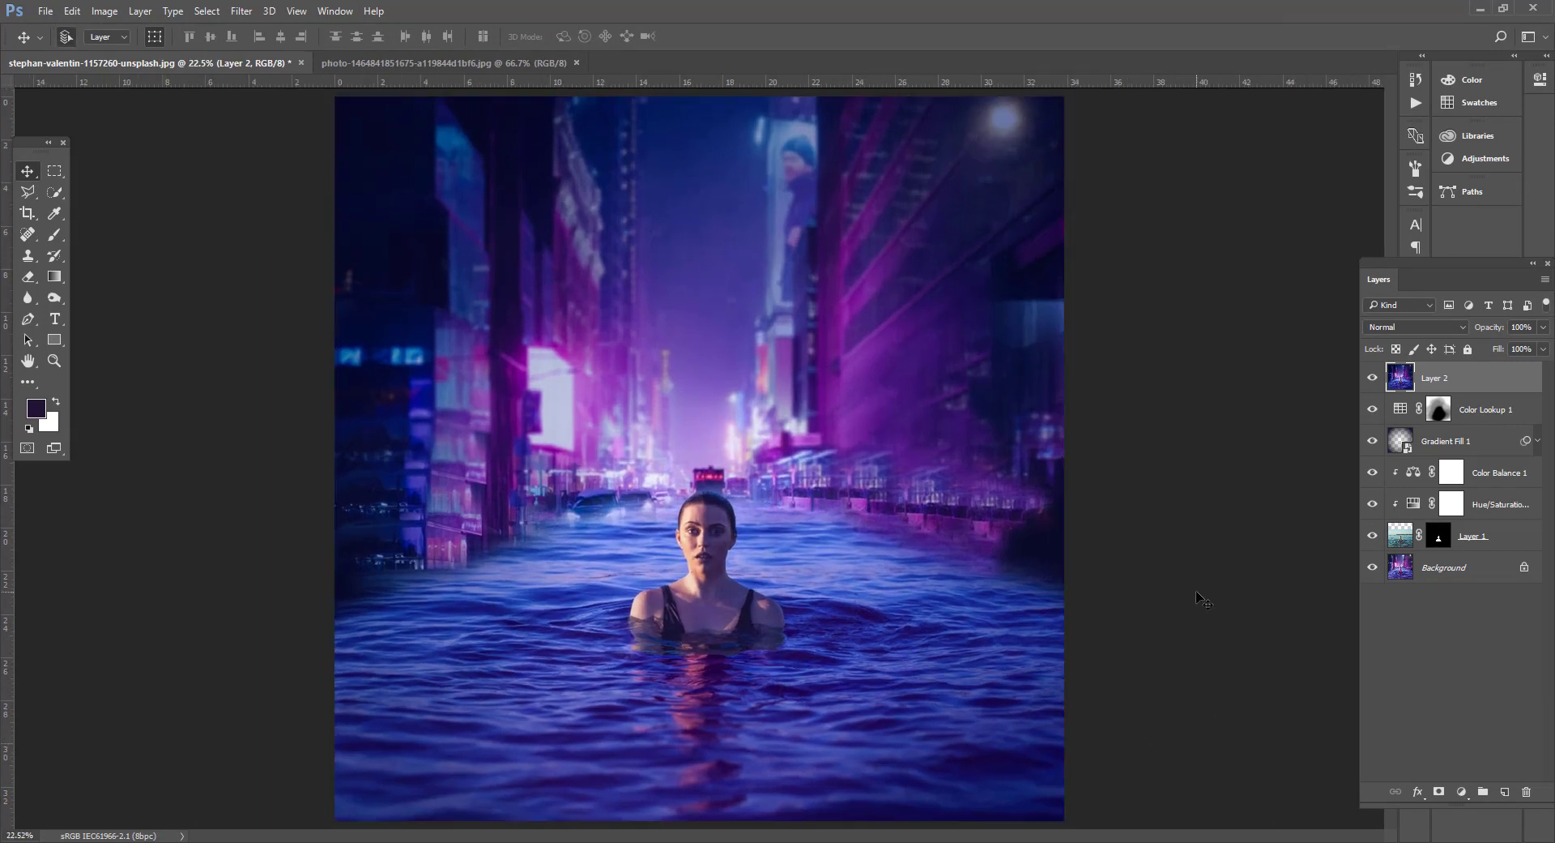
pyautogui.click(1203, 597)
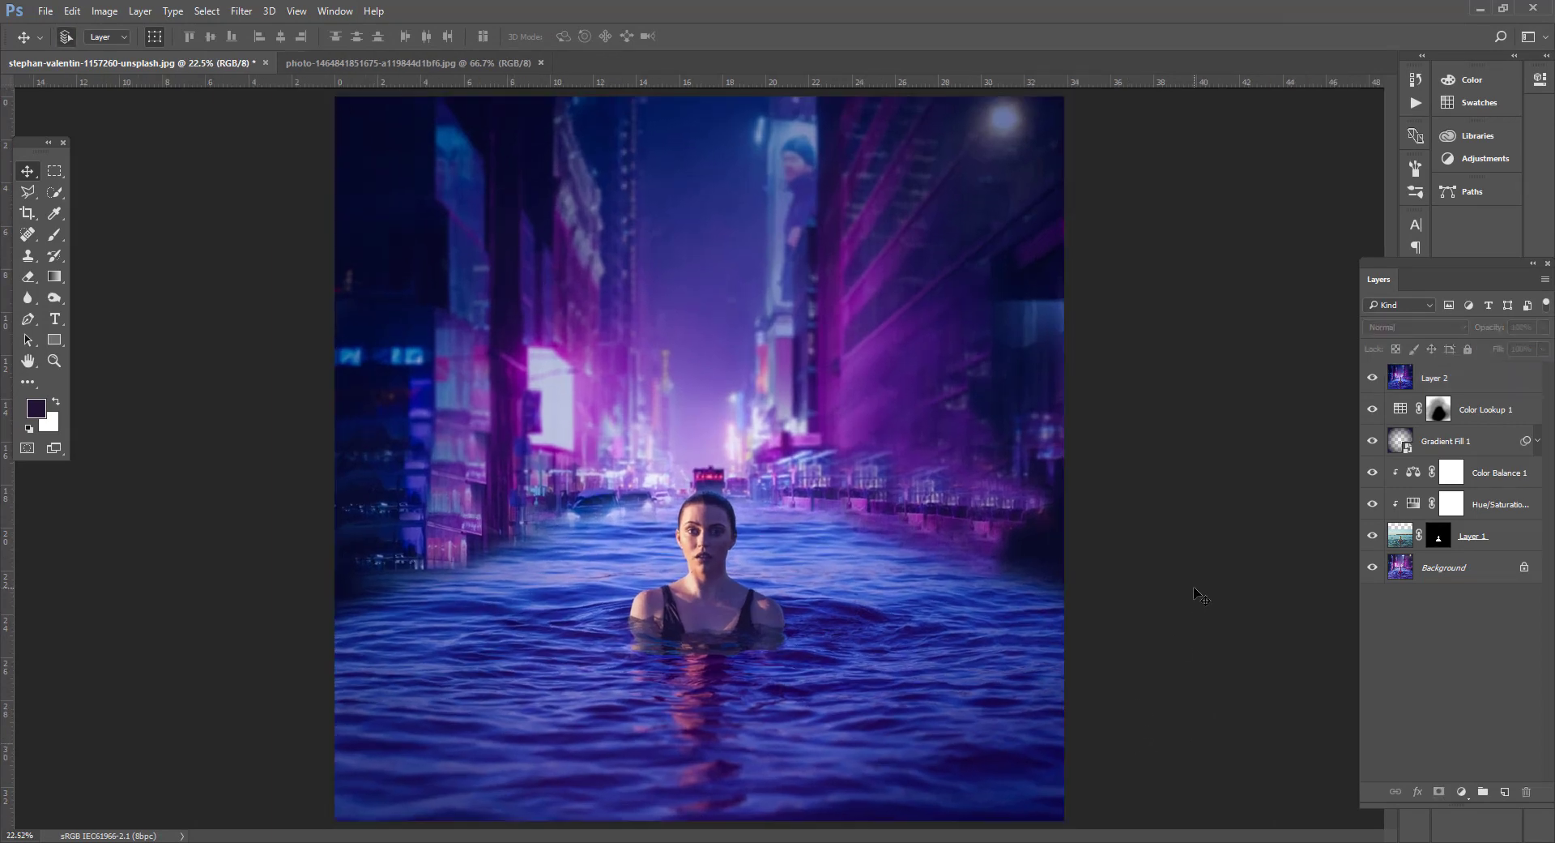